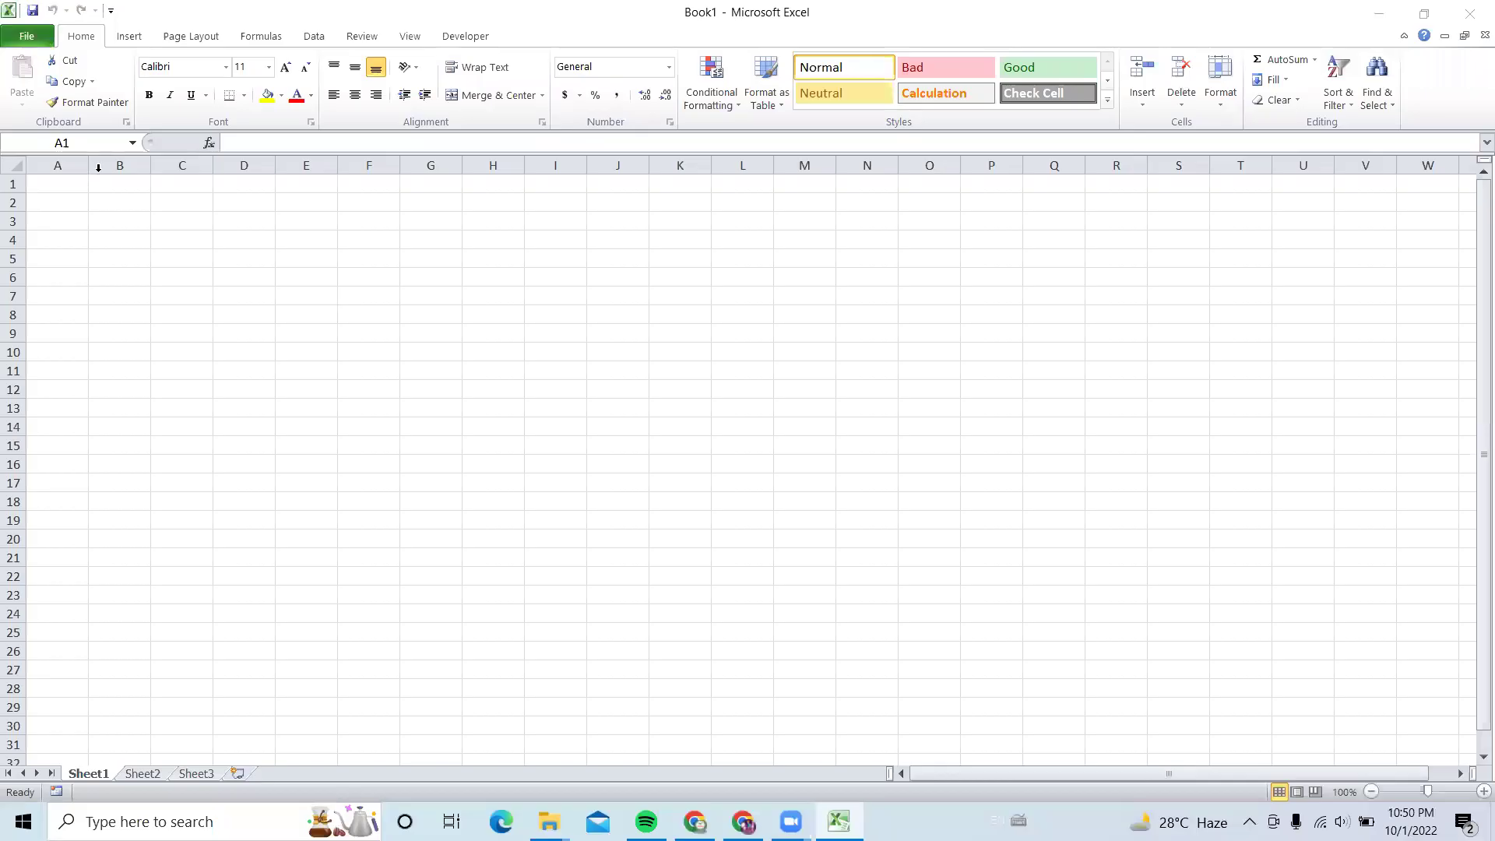
- Widen column A and make row 1 much taller so A1 becomes a large box
{"action": "left_click", "coordinate": [83, 164]}
{"action": "left_click_drag", "start_coordinate": [83, 164], "coordinate": [253, 164]}
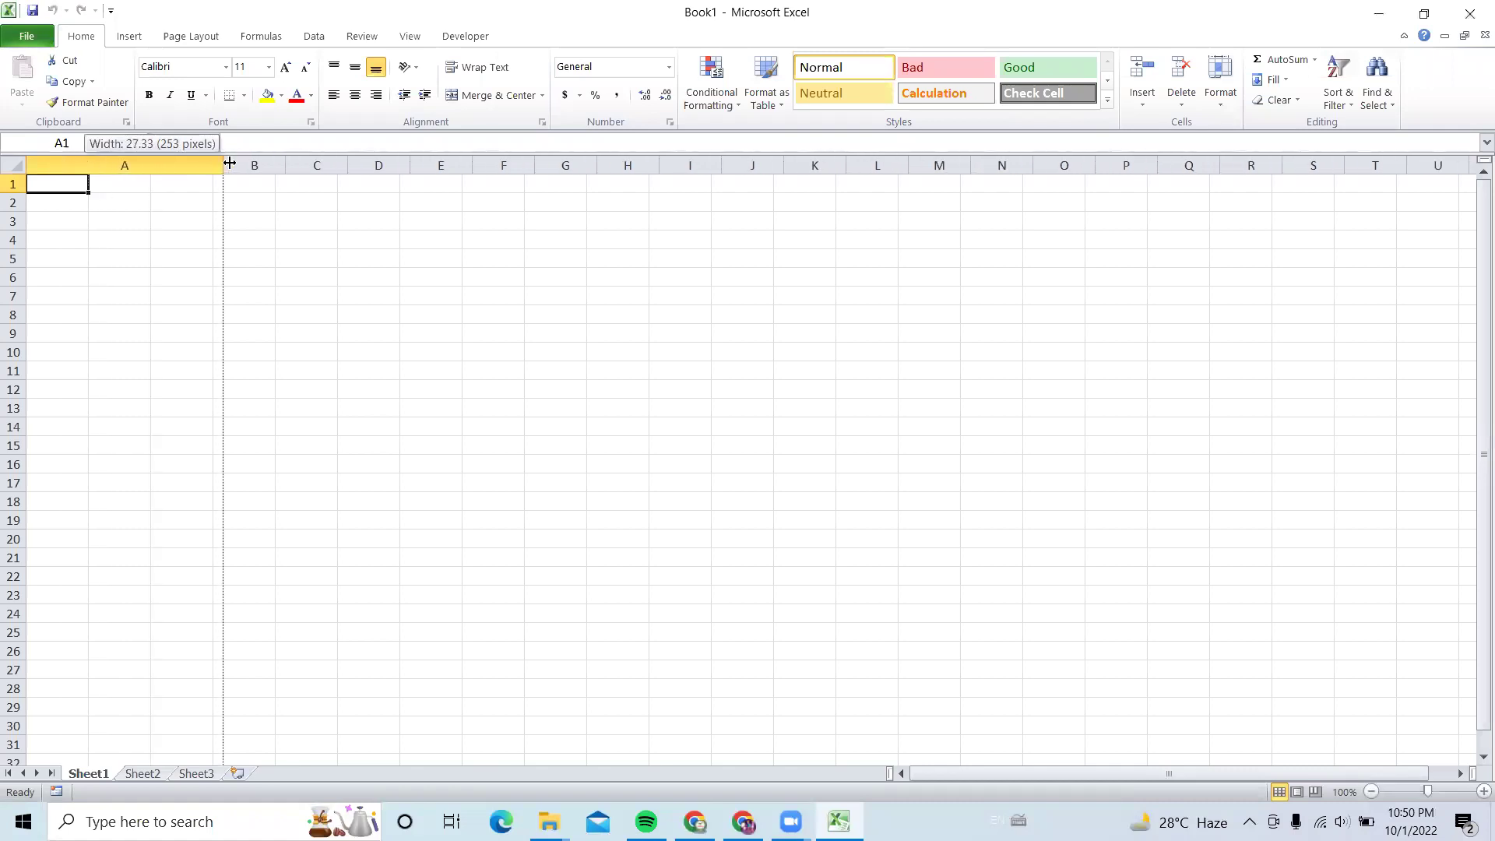
{"action": "left_click_drag", "start_coordinate": [13, 193], "coordinate": [67, 302]}
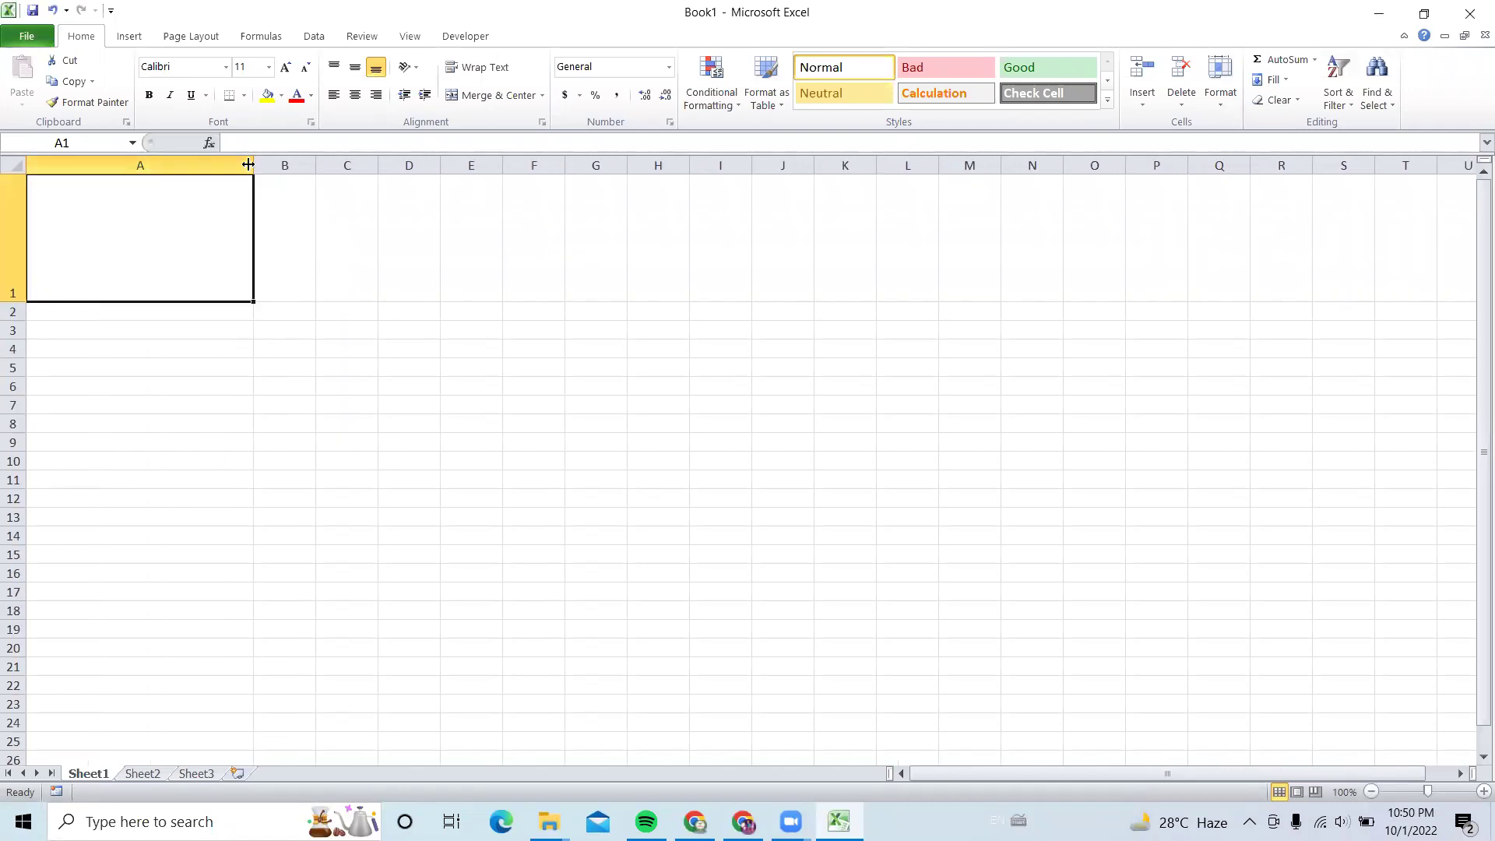
{"action": "mouse_move", "coordinate": [253, 164]}
{"action": "left_mouse_down"}
{"action": "mouse_move", "coordinate": [355, 129]}
{"action": "mouse_move", "coordinate": [405, 140]}
{"action": "left_mouse_up"}
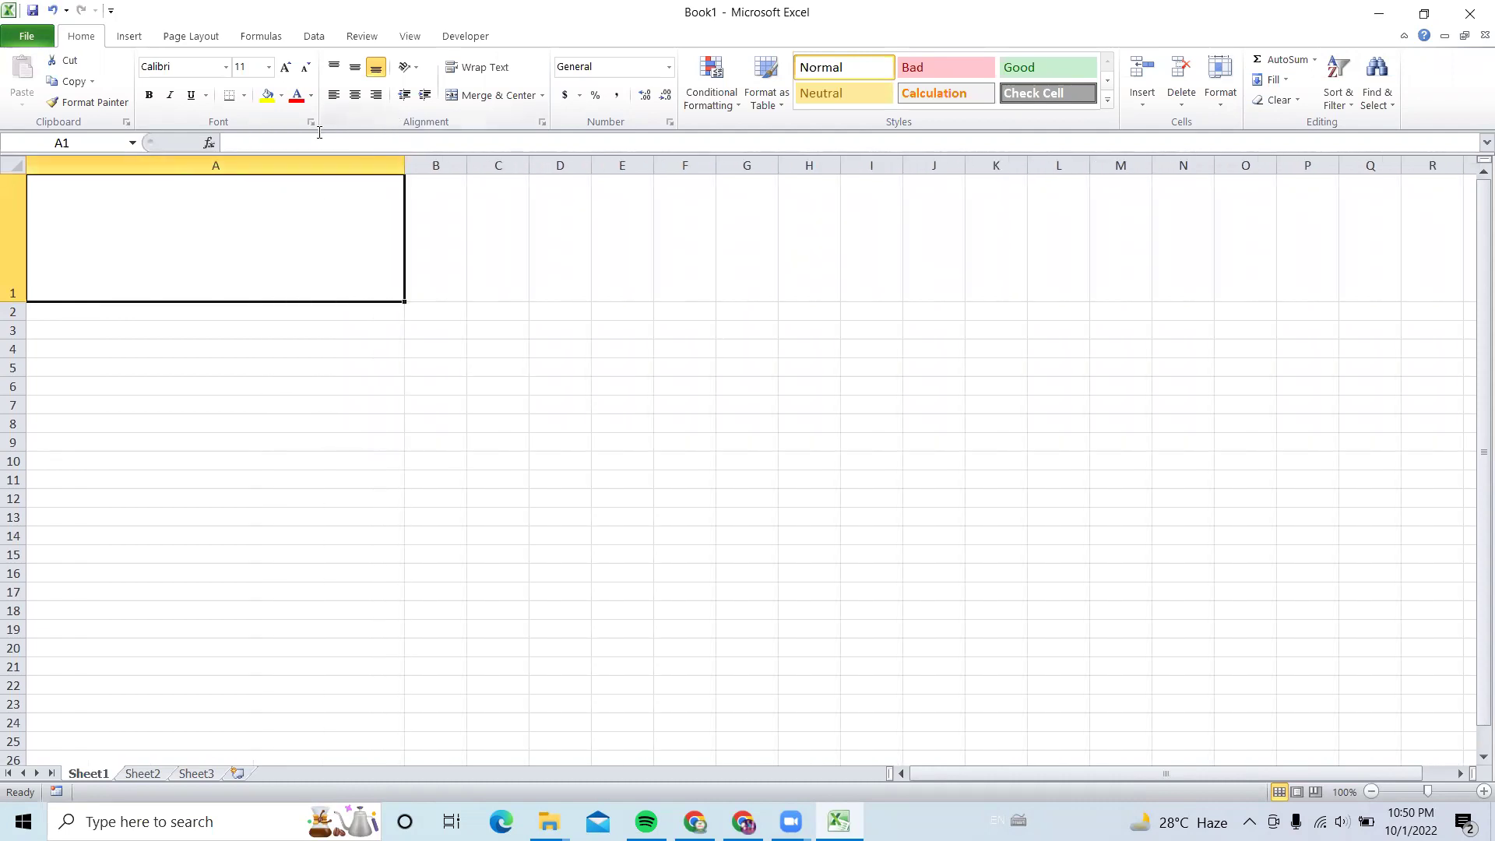
- Enter =NOW() in A1 so it shows the current date and time
{"action": "type", "text": "=n"}
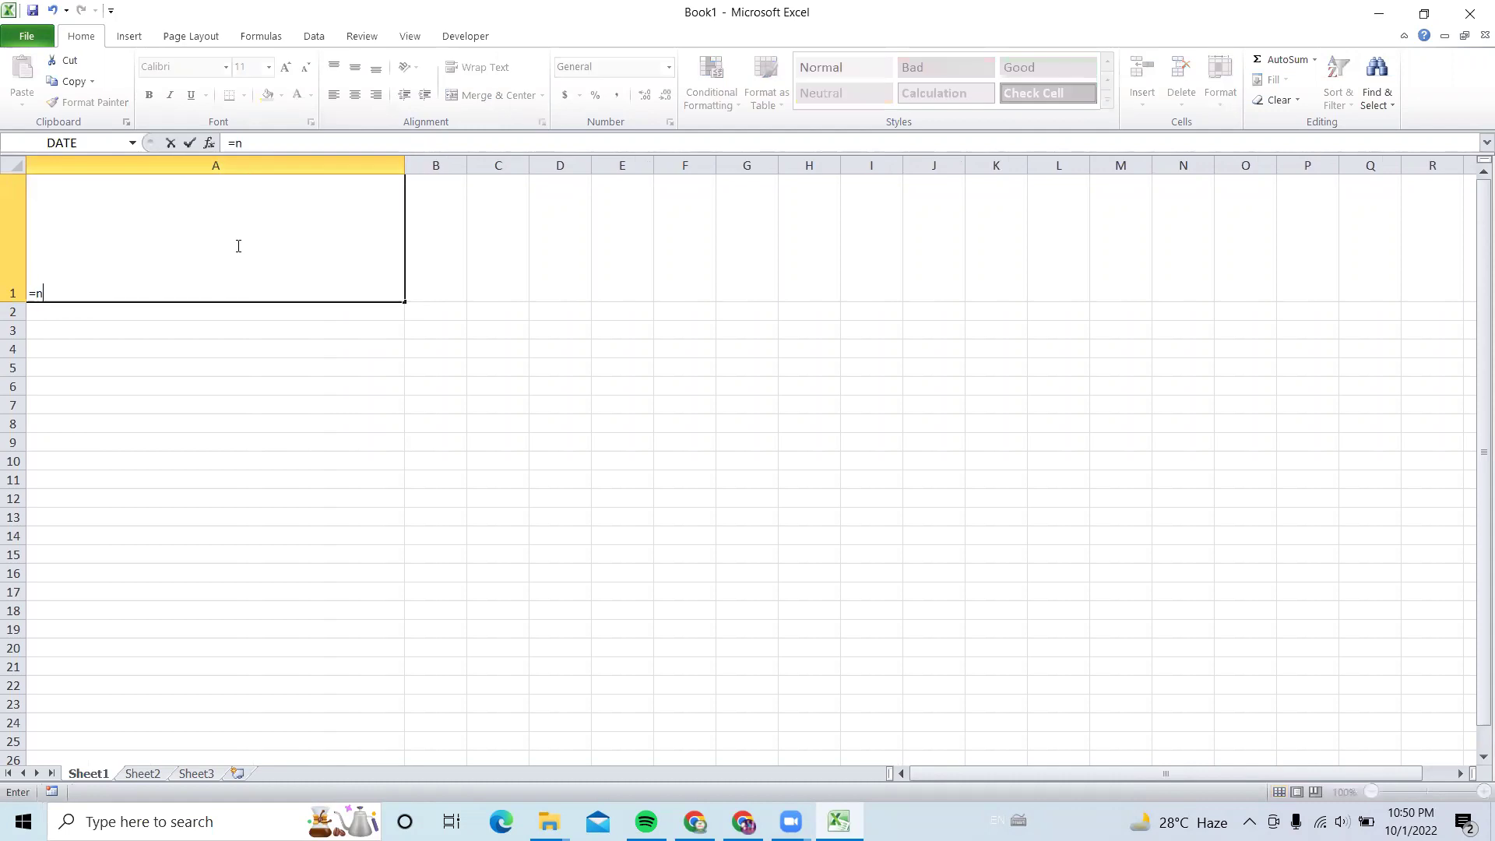
{"action": "type", "text": "ow"}
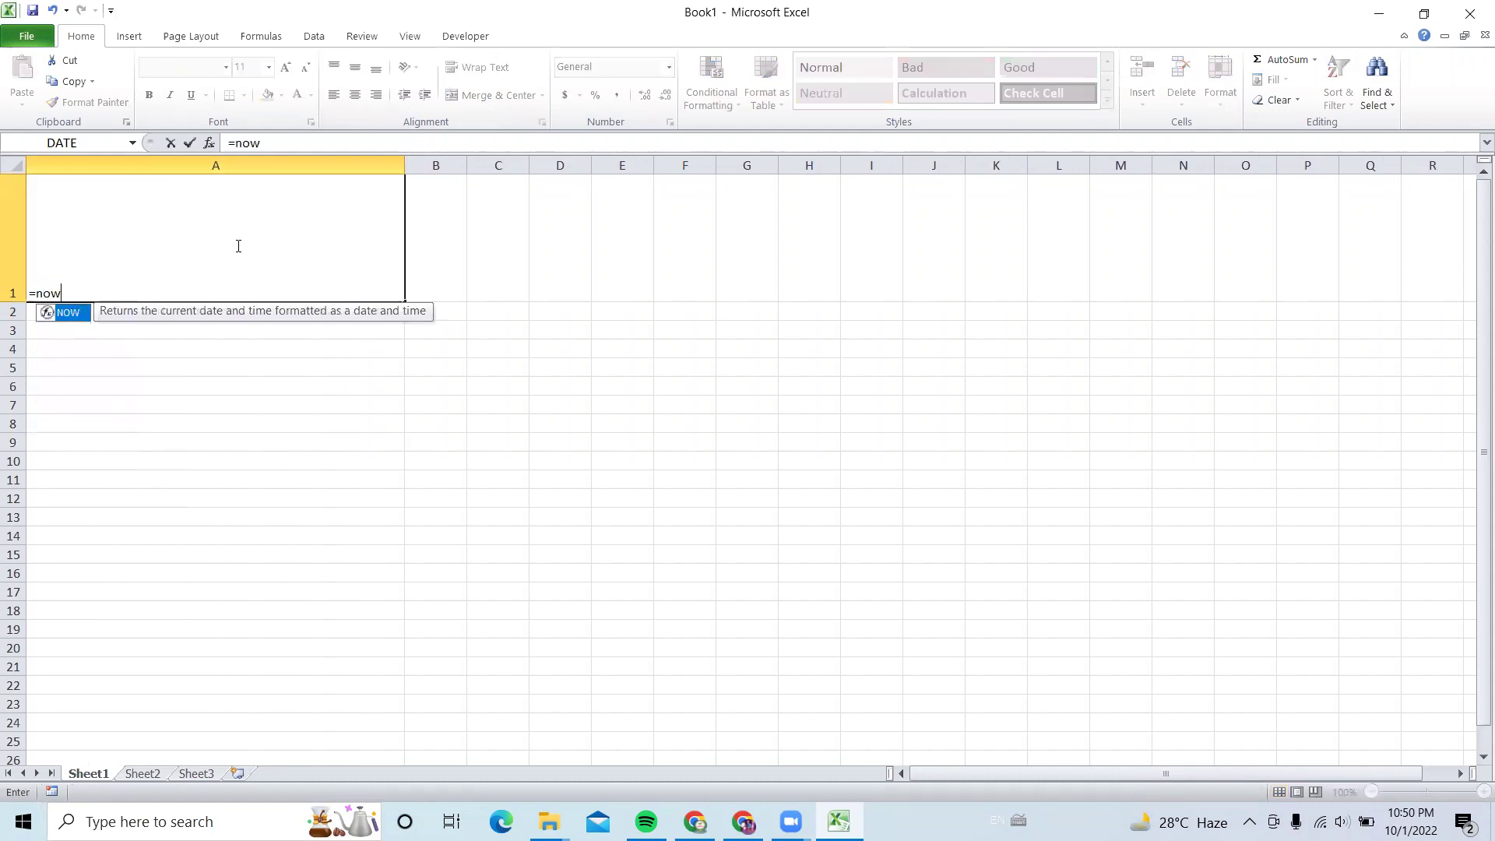
{"action": "type", "text": "()"}
{"action": "key", "text": "Return"}
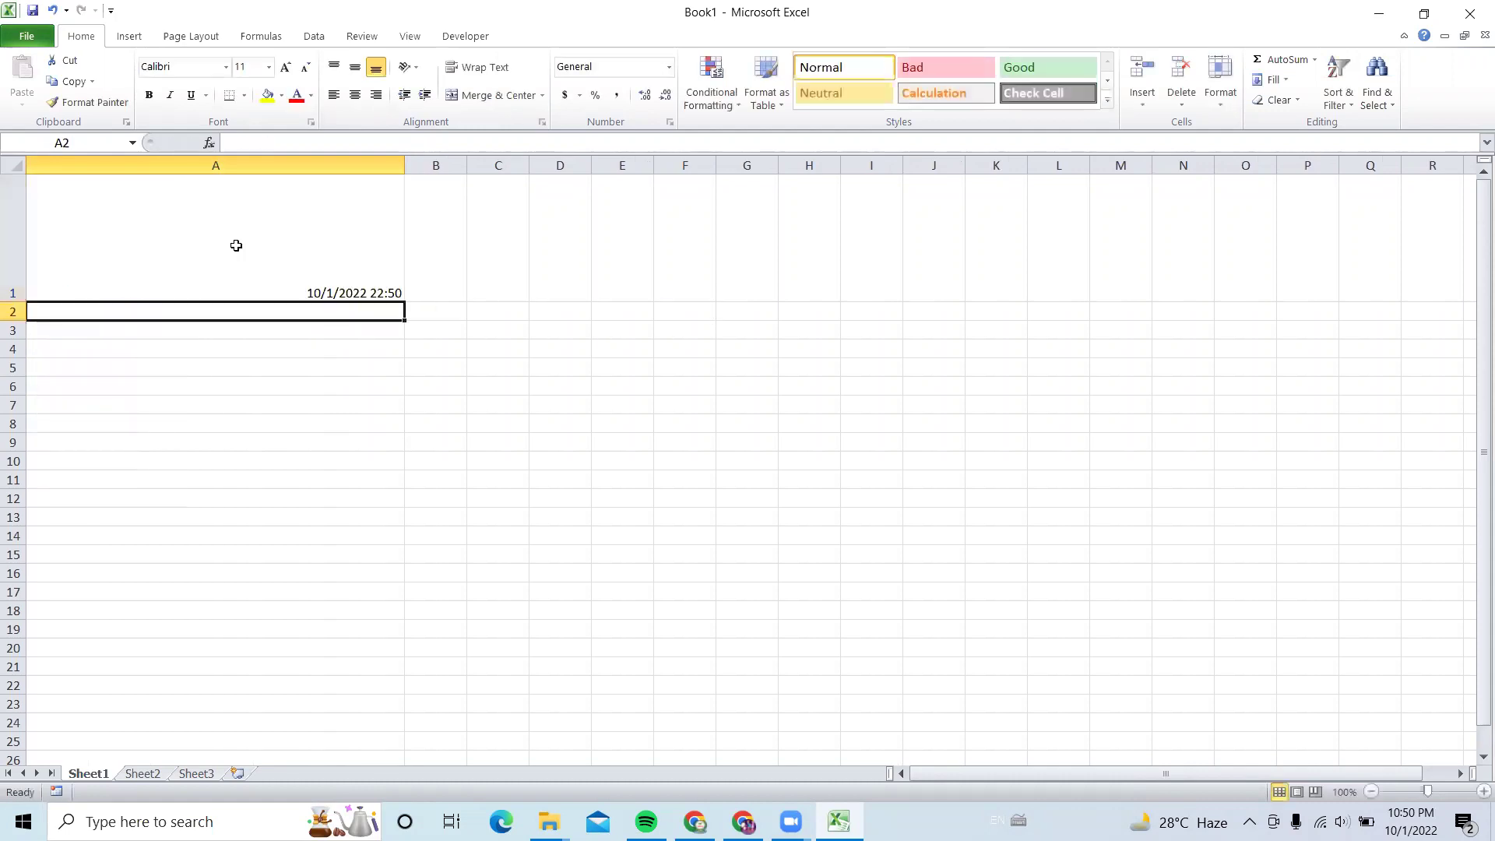
{"action": "left_click", "coordinate": [236, 246]}
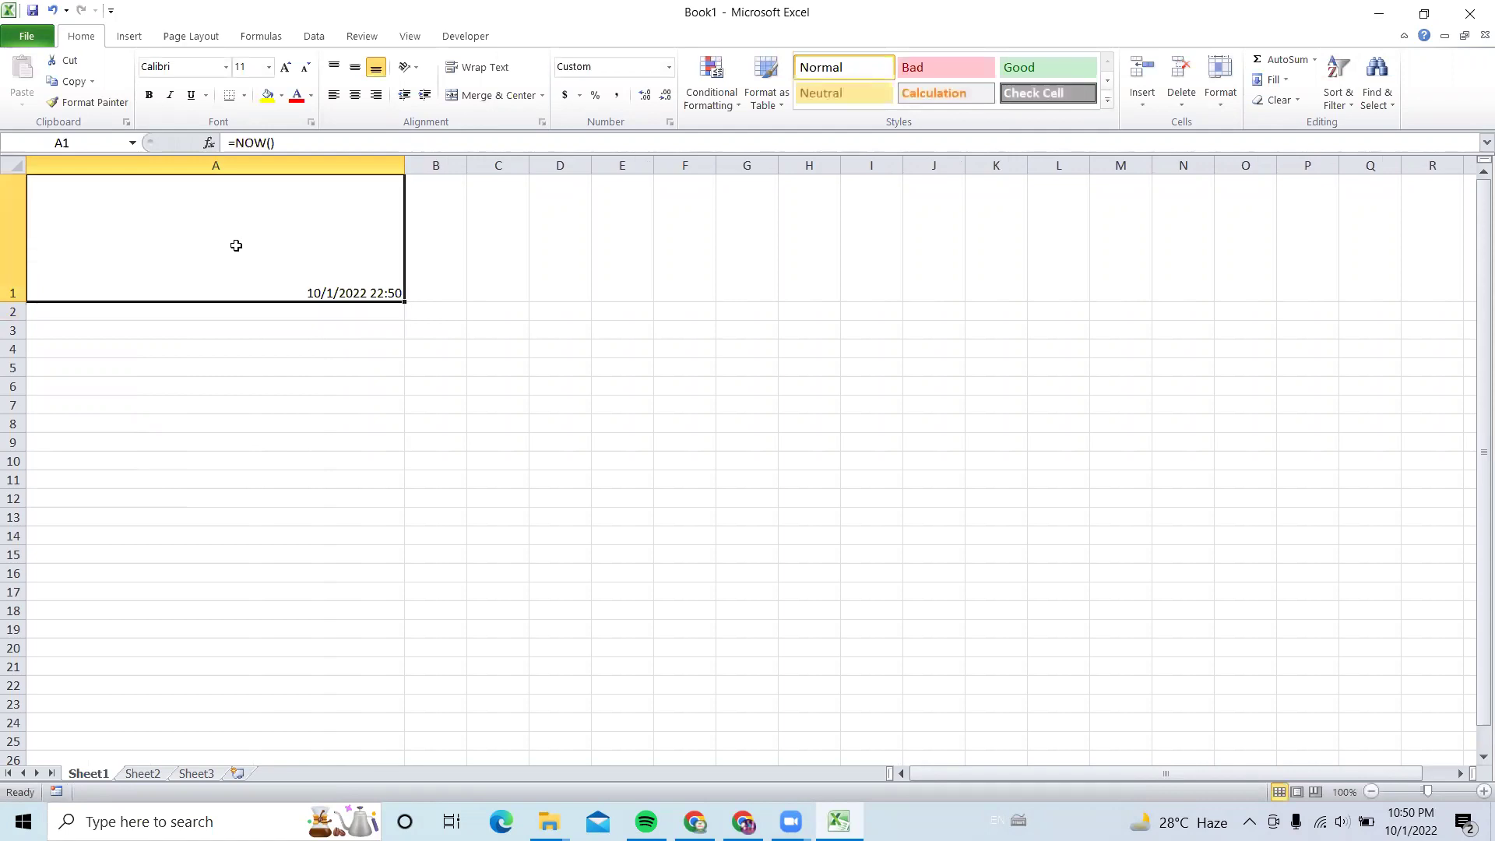
- Set the A1 date text to 36 point, middle-aligned and centred in the cell
{"action": "left_click", "coordinate": [287, 67]}
{"action": "left_click", "coordinate": [287, 67]}
{"action": "left_click", "coordinate": [287, 67]}
{"action": "left_click", "coordinate": [286, 67]}
{"action": "left_click", "coordinate": [287, 67]}
{"action": "left_click", "coordinate": [287, 67]}
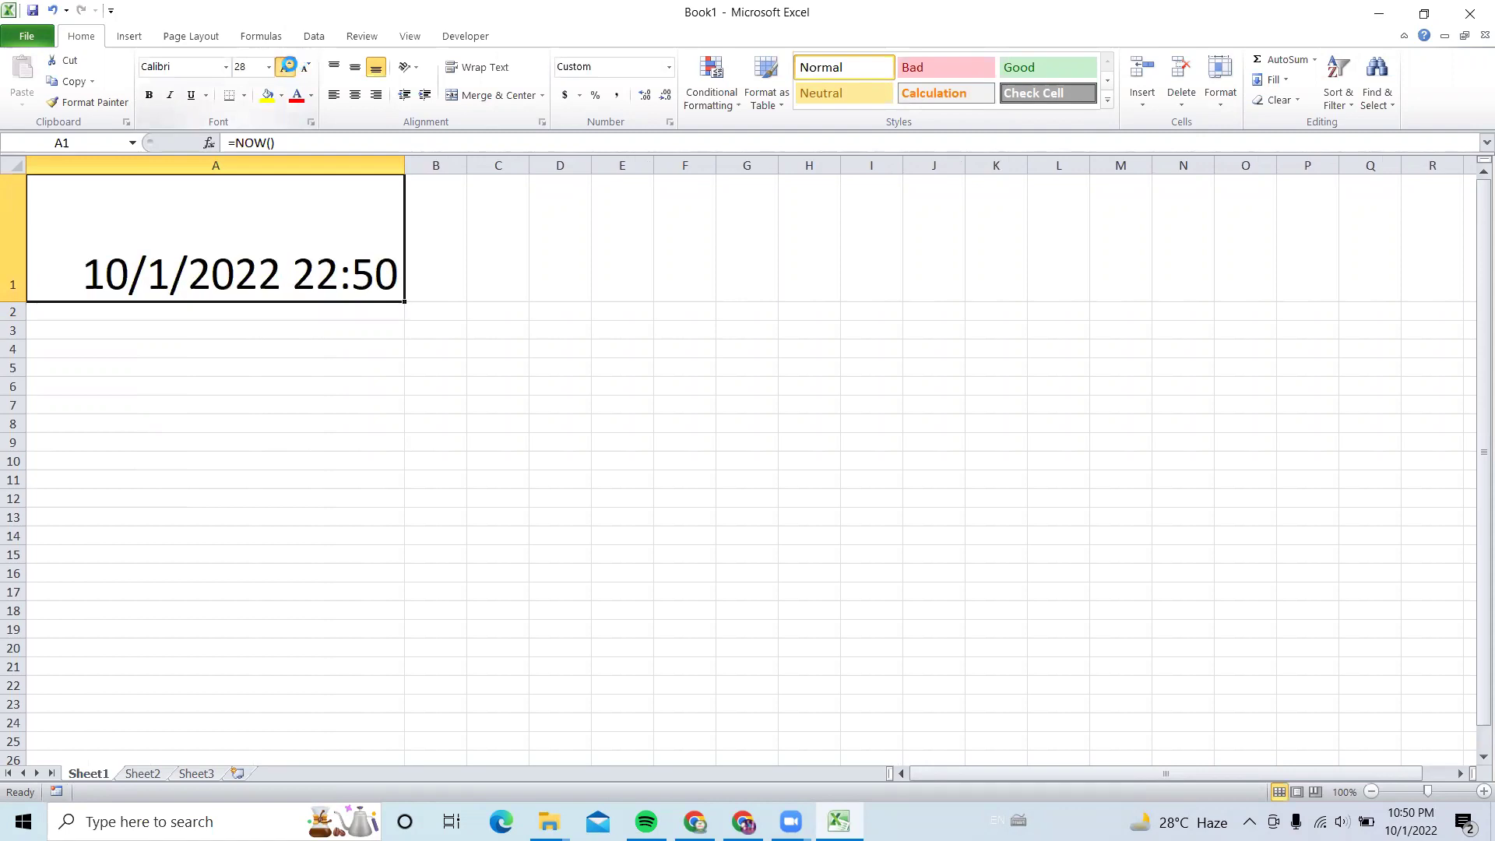
{"action": "left_click", "coordinate": [287, 66]}
{"action": "left_click", "coordinate": [287, 66]}
{"action": "left_click", "coordinate": [287, 67]}
{"action": "left_click", "coordinate": [305, 69]}
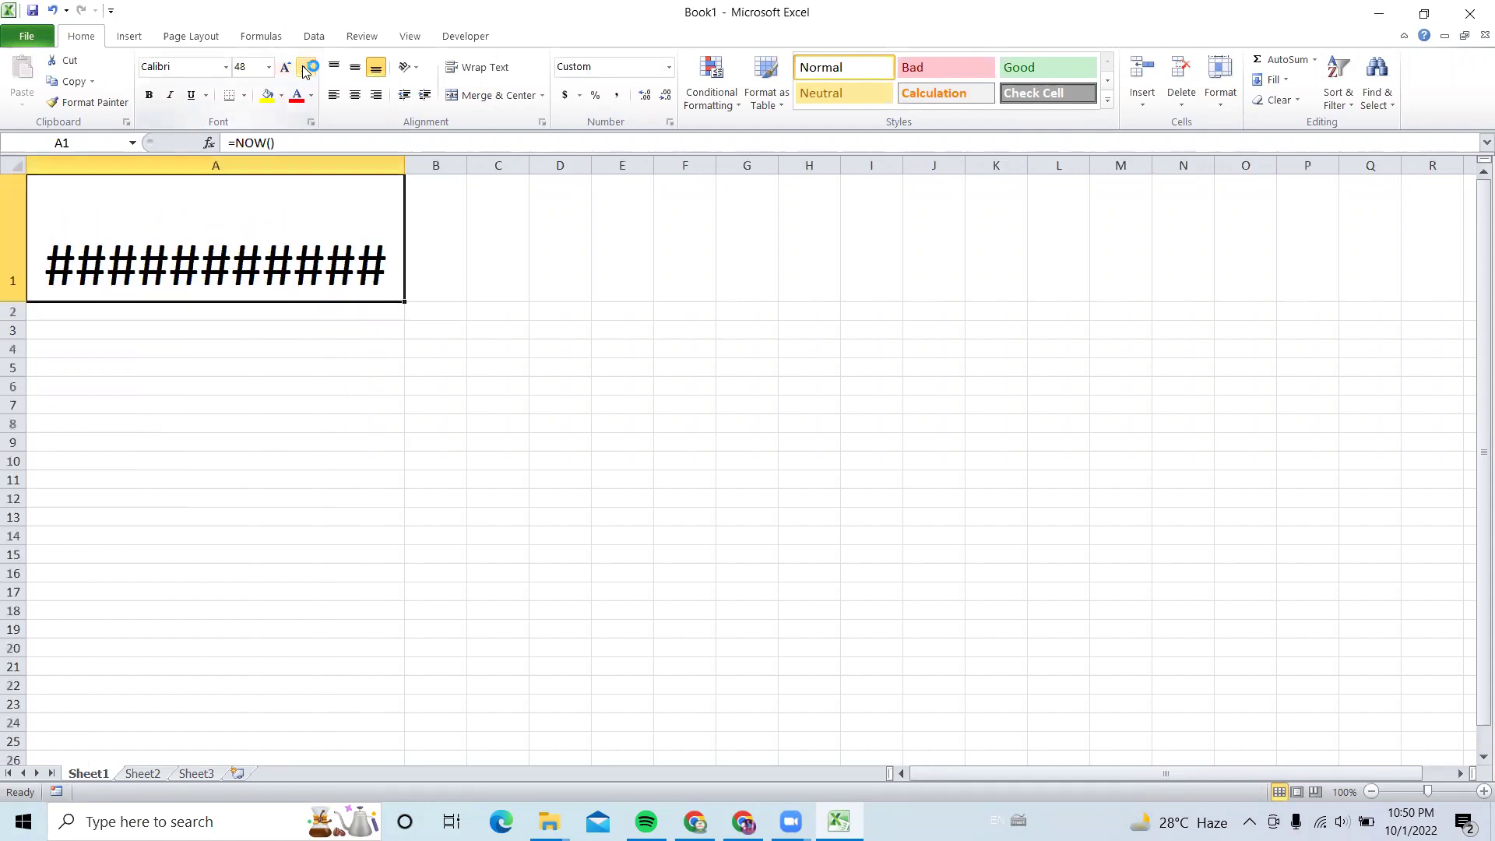
{"action": "left_click", "coordinate": [305, 68]}
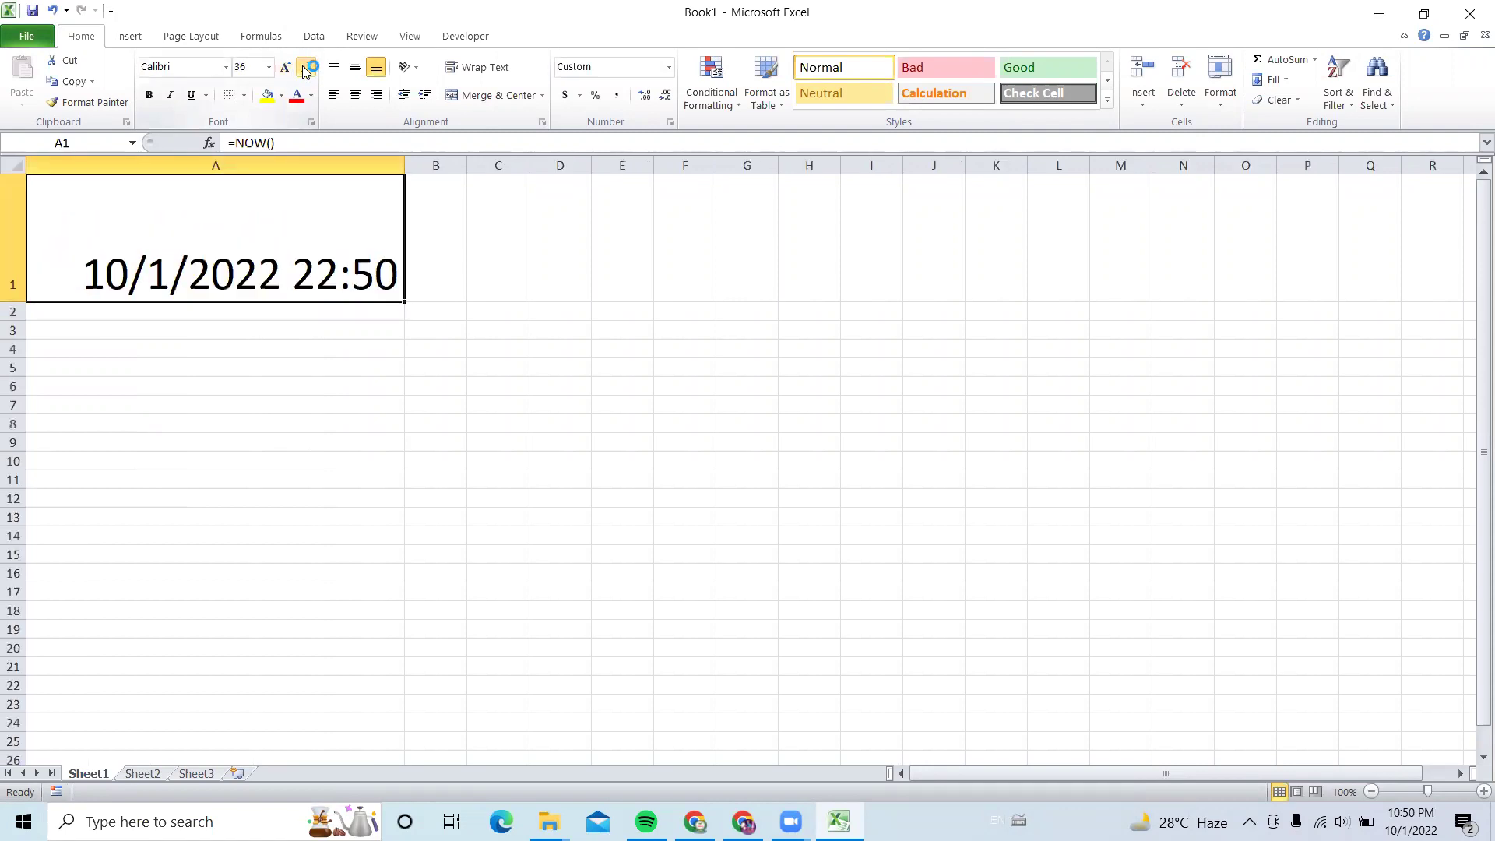
{"action": "left_click", "coordinate": [355, 70]}
{"action": "left_click", "coordinate": [356, 94]}
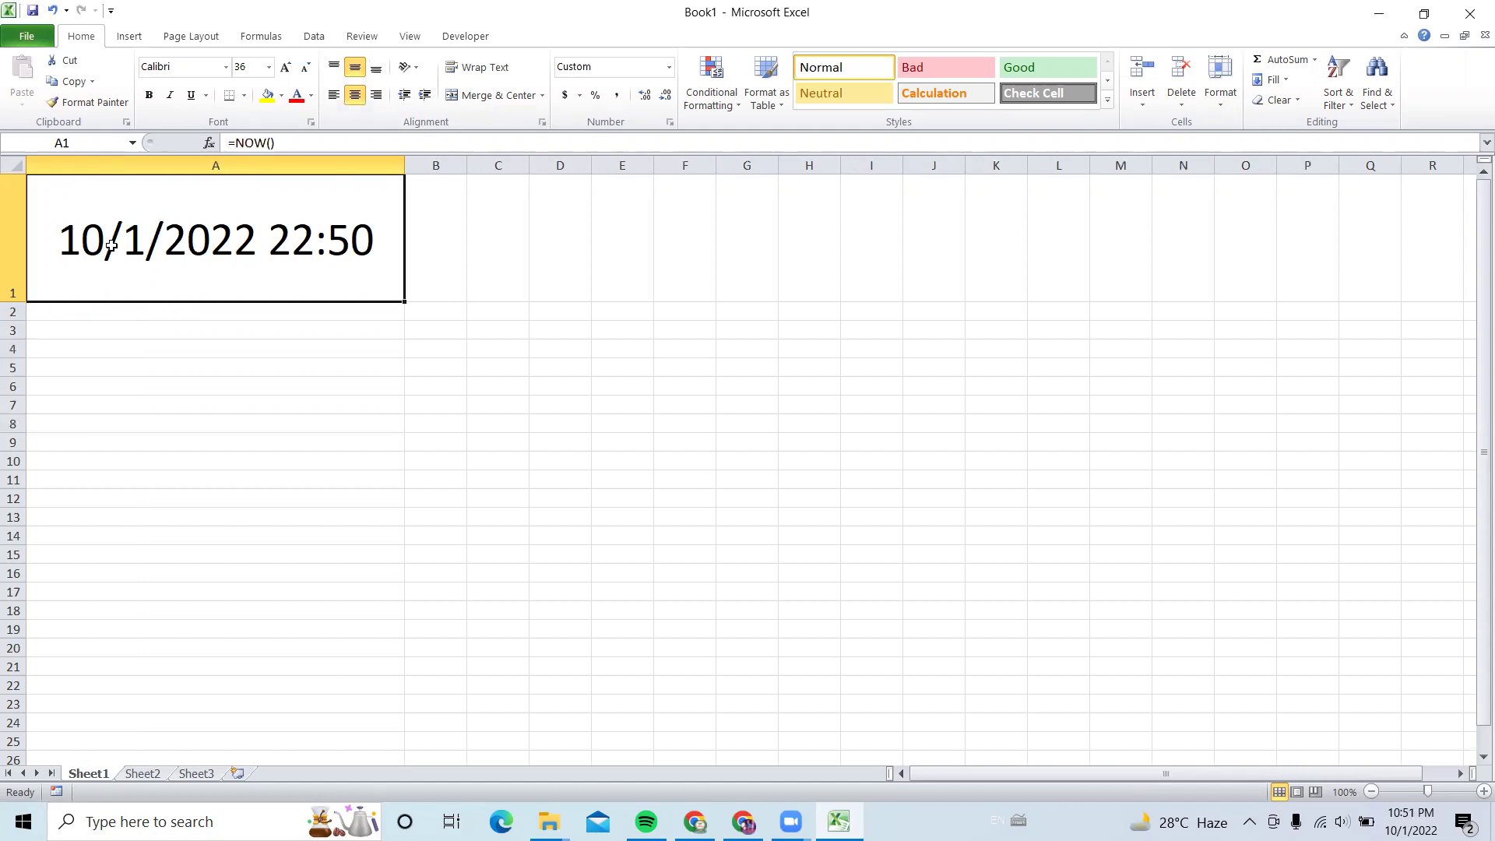
- Apply the *1:30:55 PM Time number format to A1 so it reads 10:50:32 PM
{"action": "key", "text": "ctrl+1"}
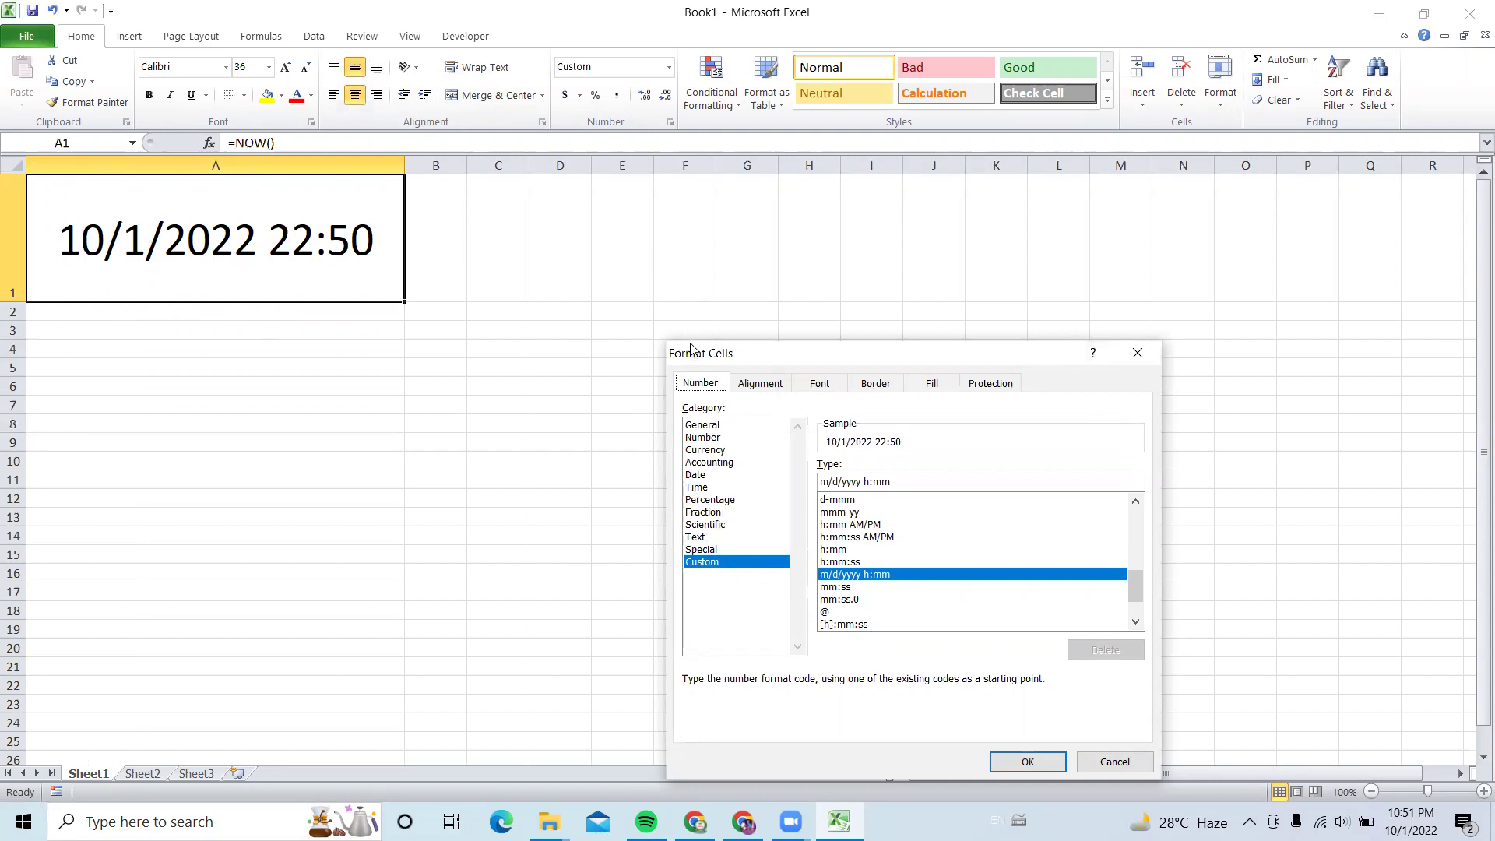
{"action": "left_click_drag", "start_coordinate": [690, 349], "coordinate": [411, 194]}
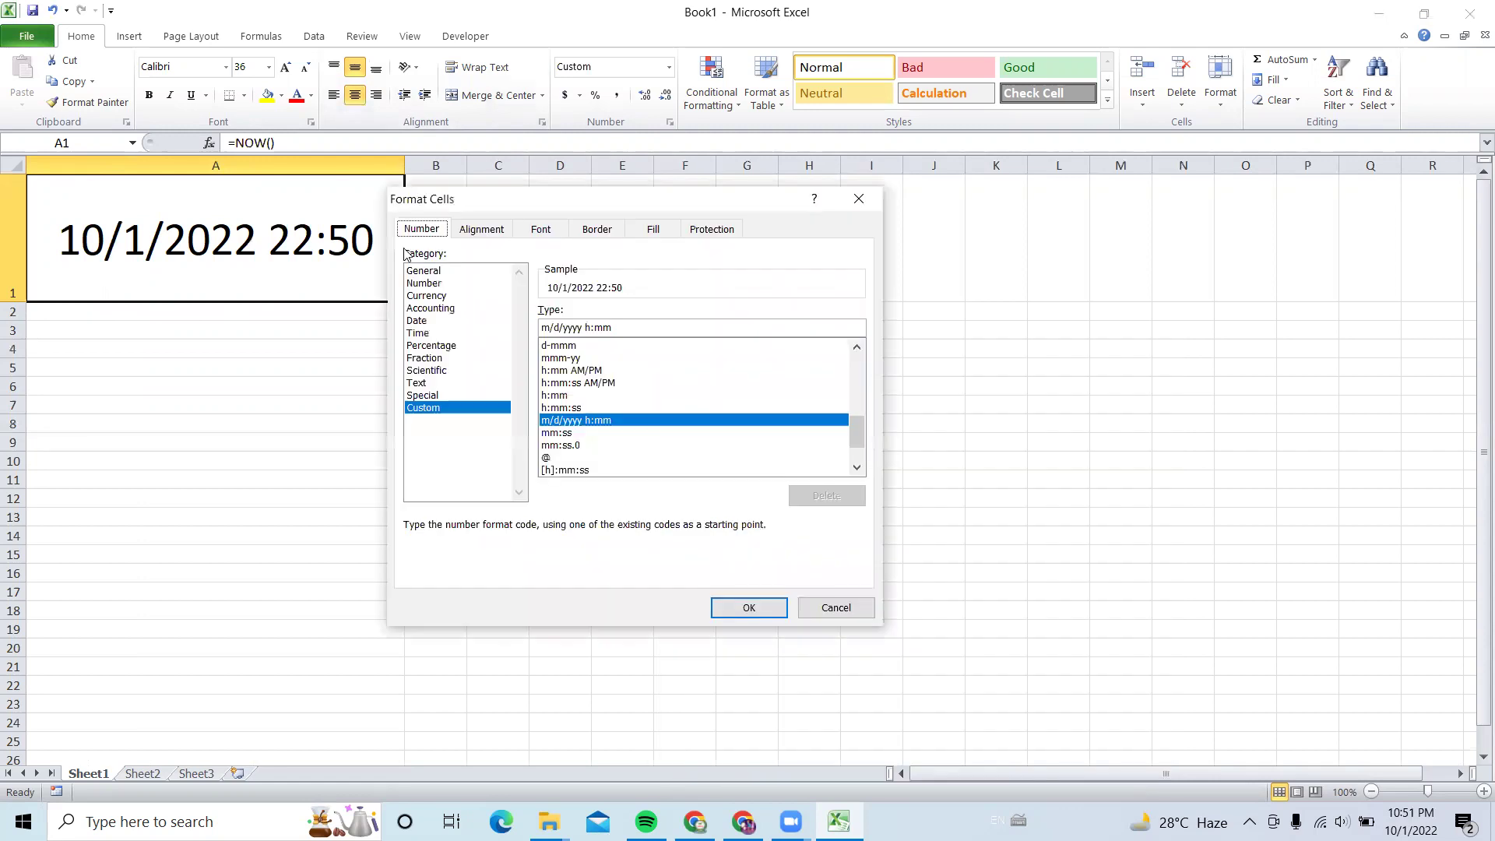
{"action": "left_click", "coordinate": [419, 334]}
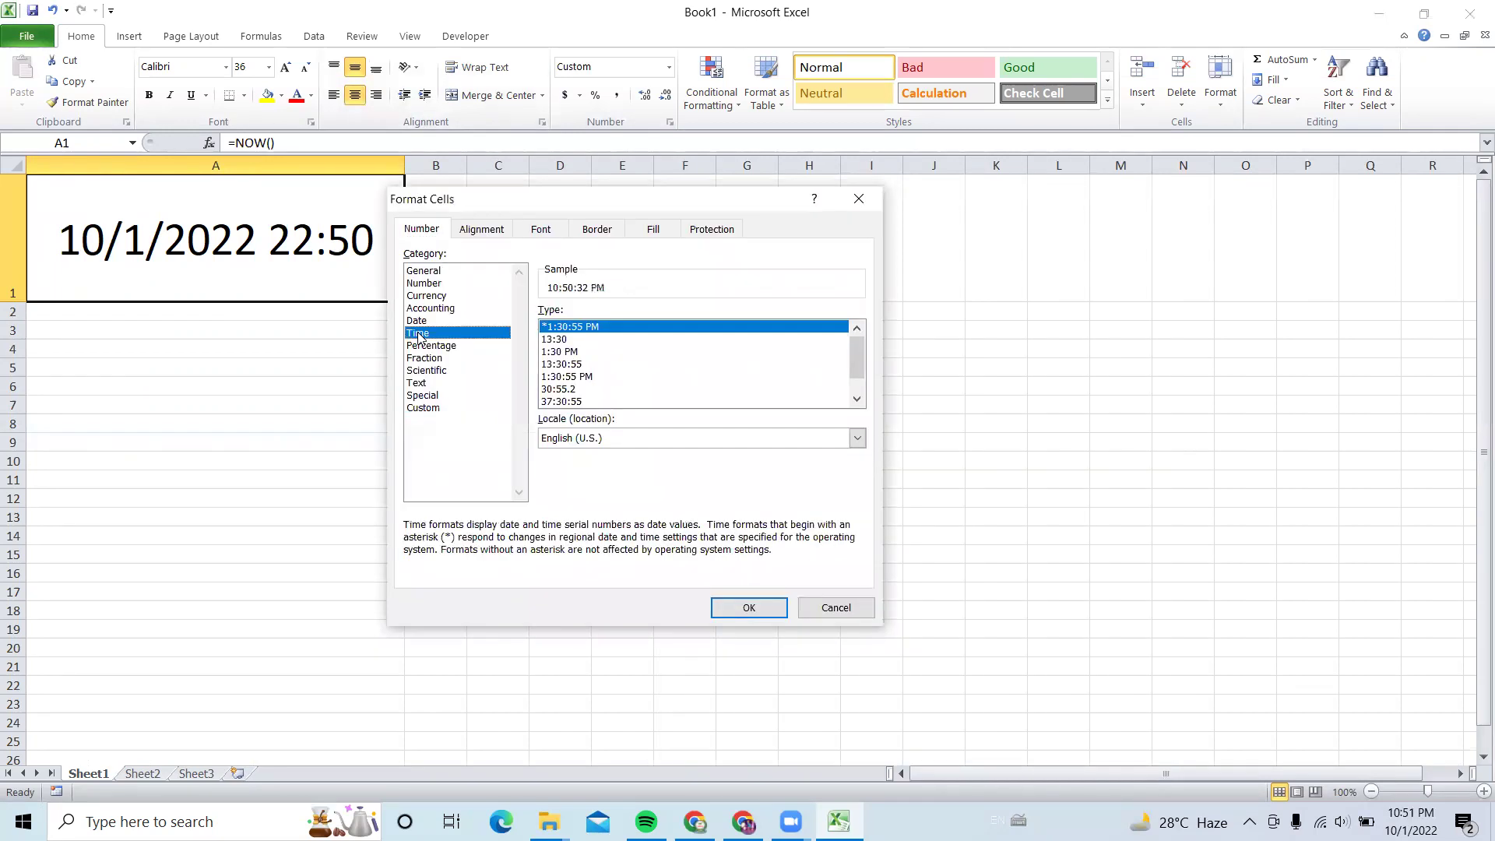
{"action": "left_click", "coordinate": [569, 351]}
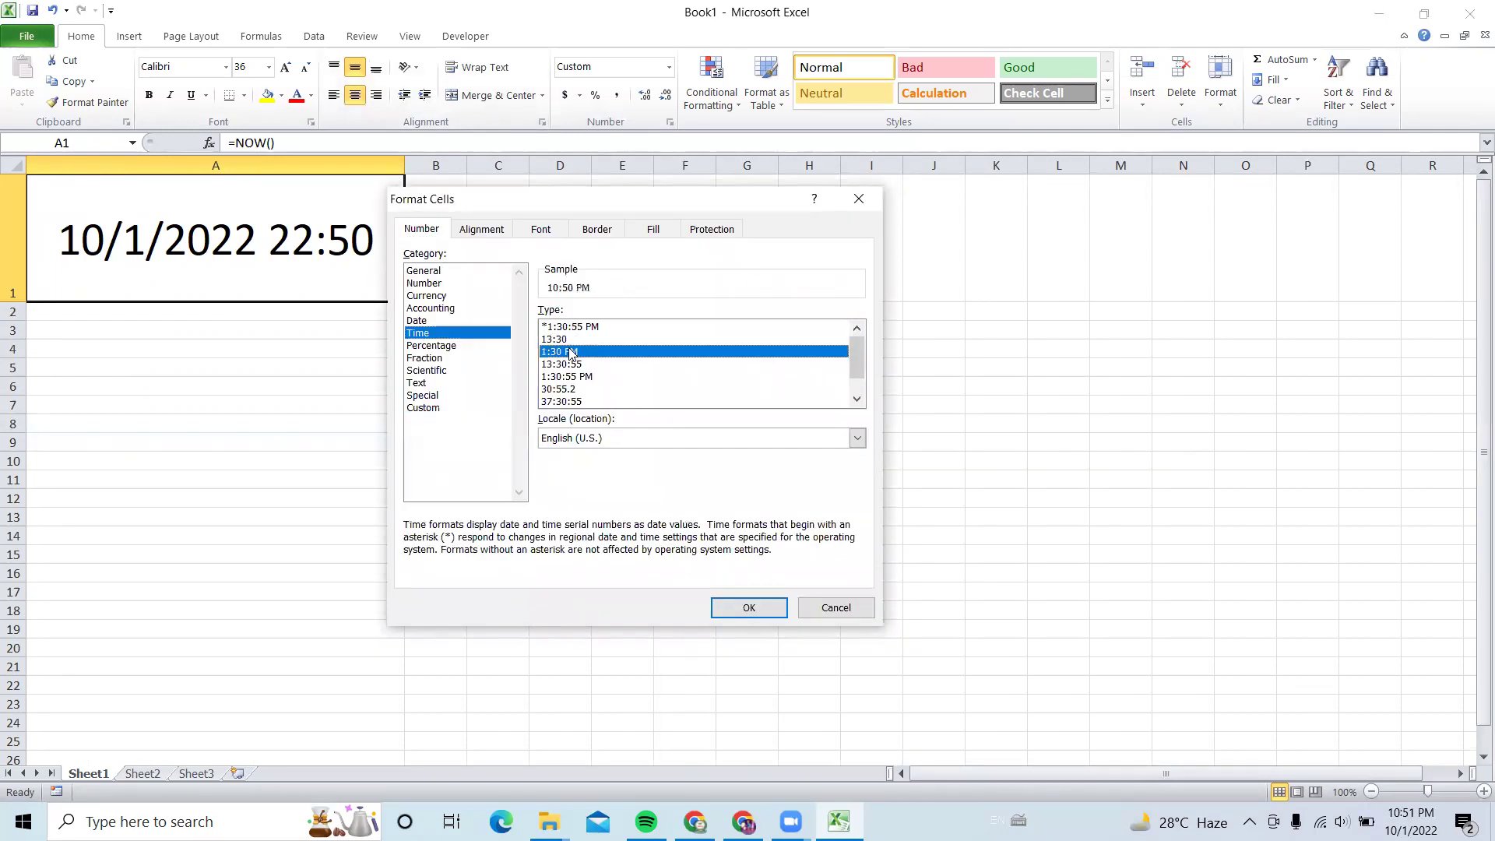
{"action": "left_click", "coordinate": [567, 365]}
{"action": "key", "text": "Down"}
{"action": "key", "text": "Down"}
{"action": "key", "text": "Down"}
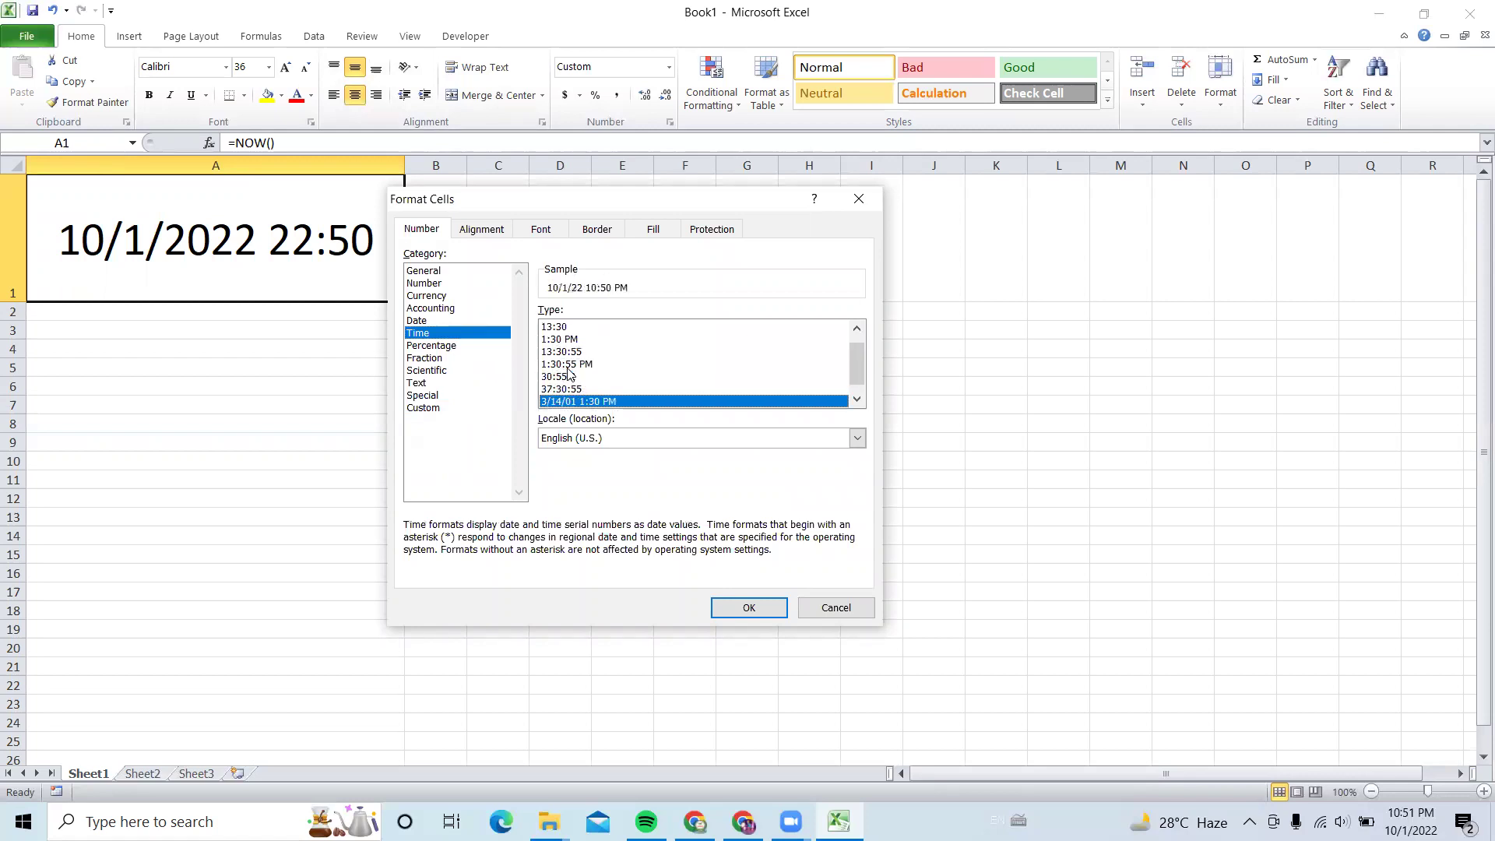
{"action": "key", "text": "Up"}
{"action": "key", "text": "Up"}
{"action": "key", "text": "Up"}
{"action": "key", "text": "Up"}
{"action": "key", "text": "Up"}
{"action": "key", "text": "Up"}
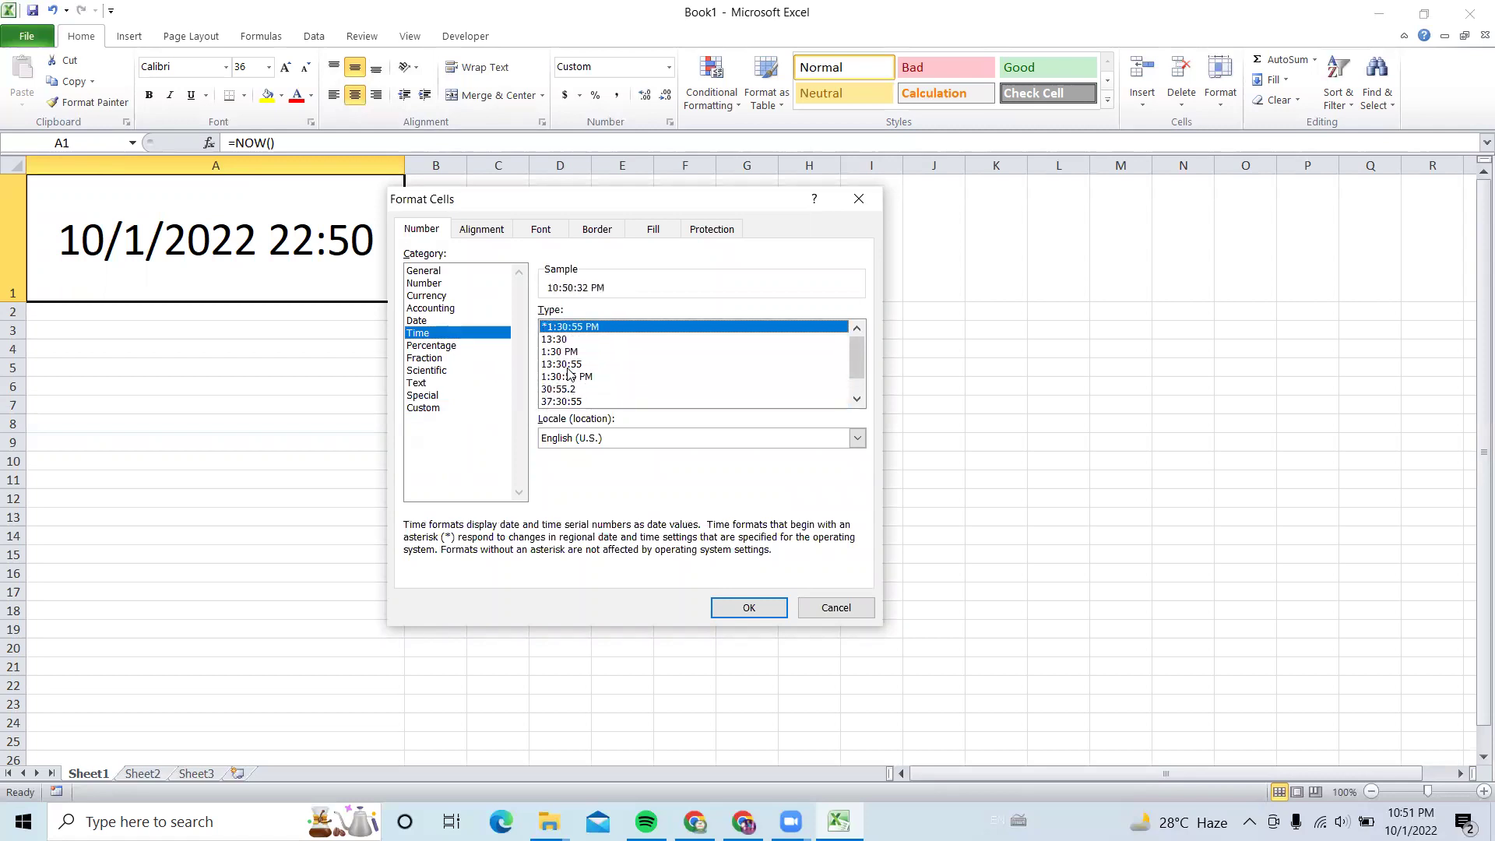
{"action": "key", "text": "Down"}
{"action": "key", "text": "Down"}
{"action": "key", "text": "Down"}
{"action": "key", "text": "Down"}
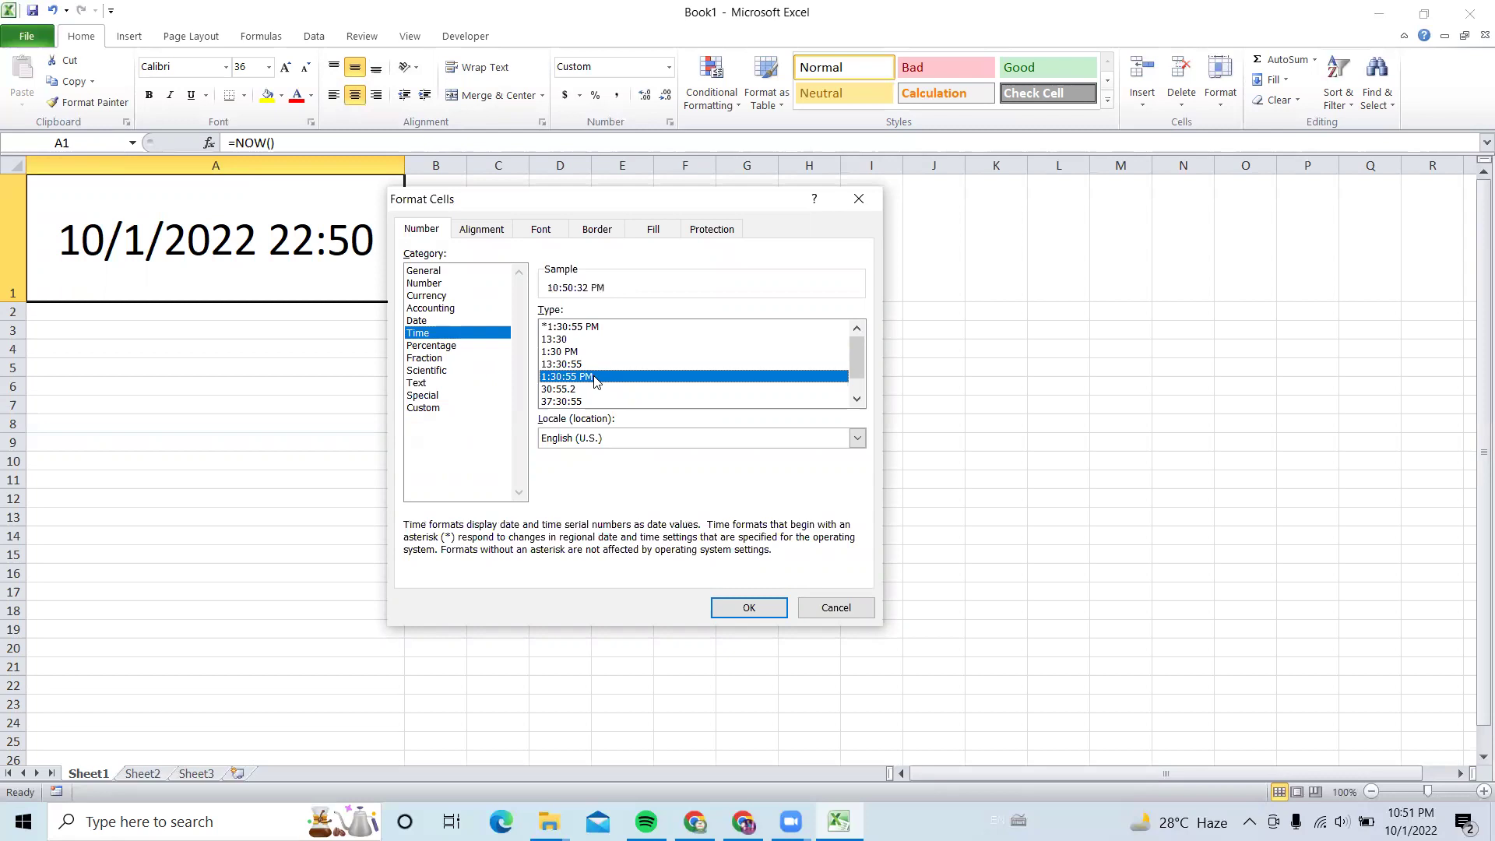
{"action": "key", "text": "Down"}
{"action": "key", "text": "Down"}
{"action": "key", "text": "Up"}
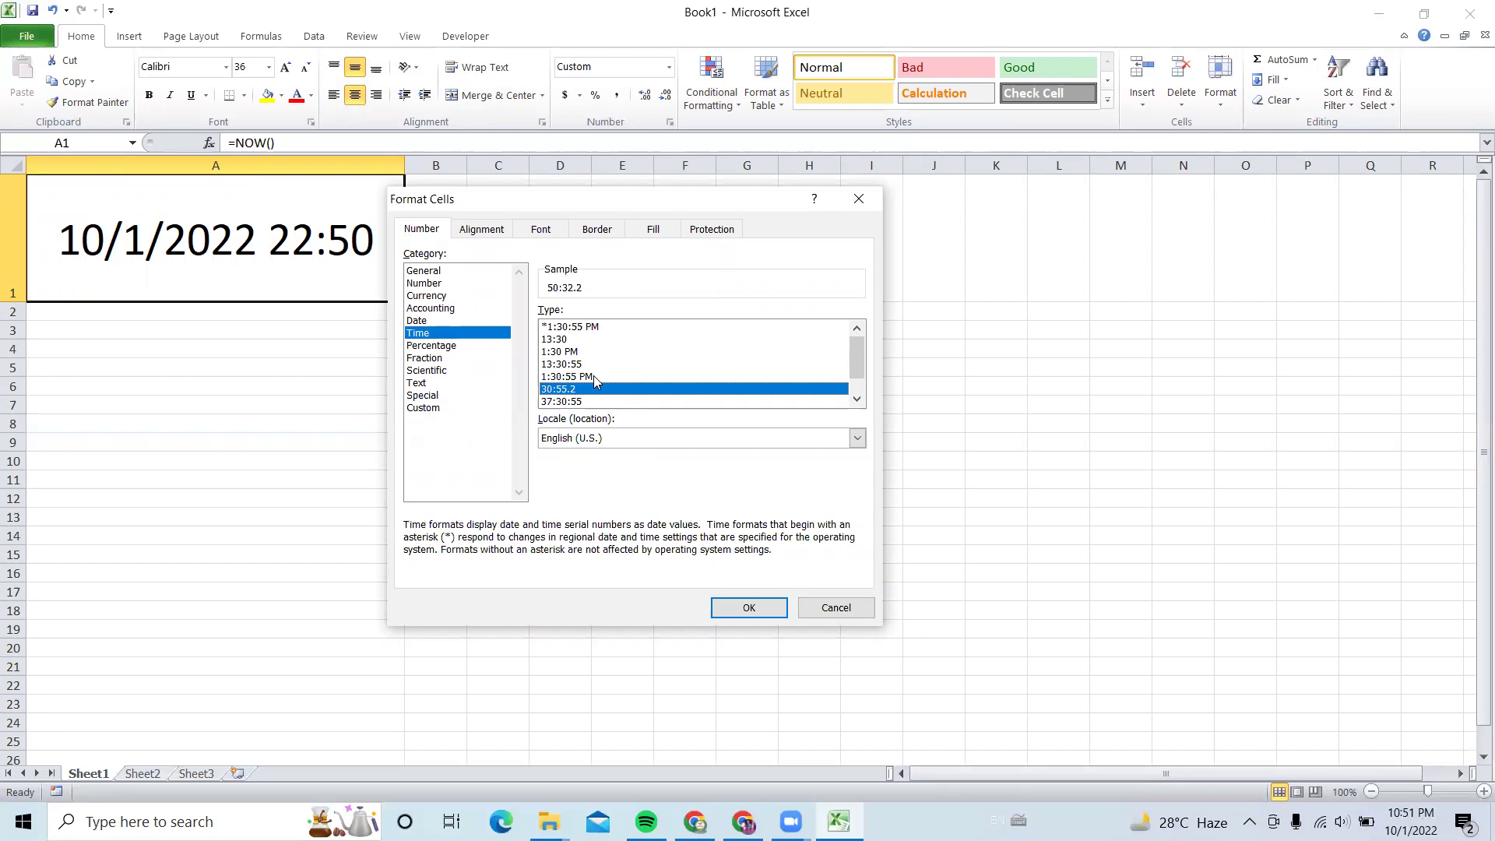
{"action": "key", "text": "Up"}
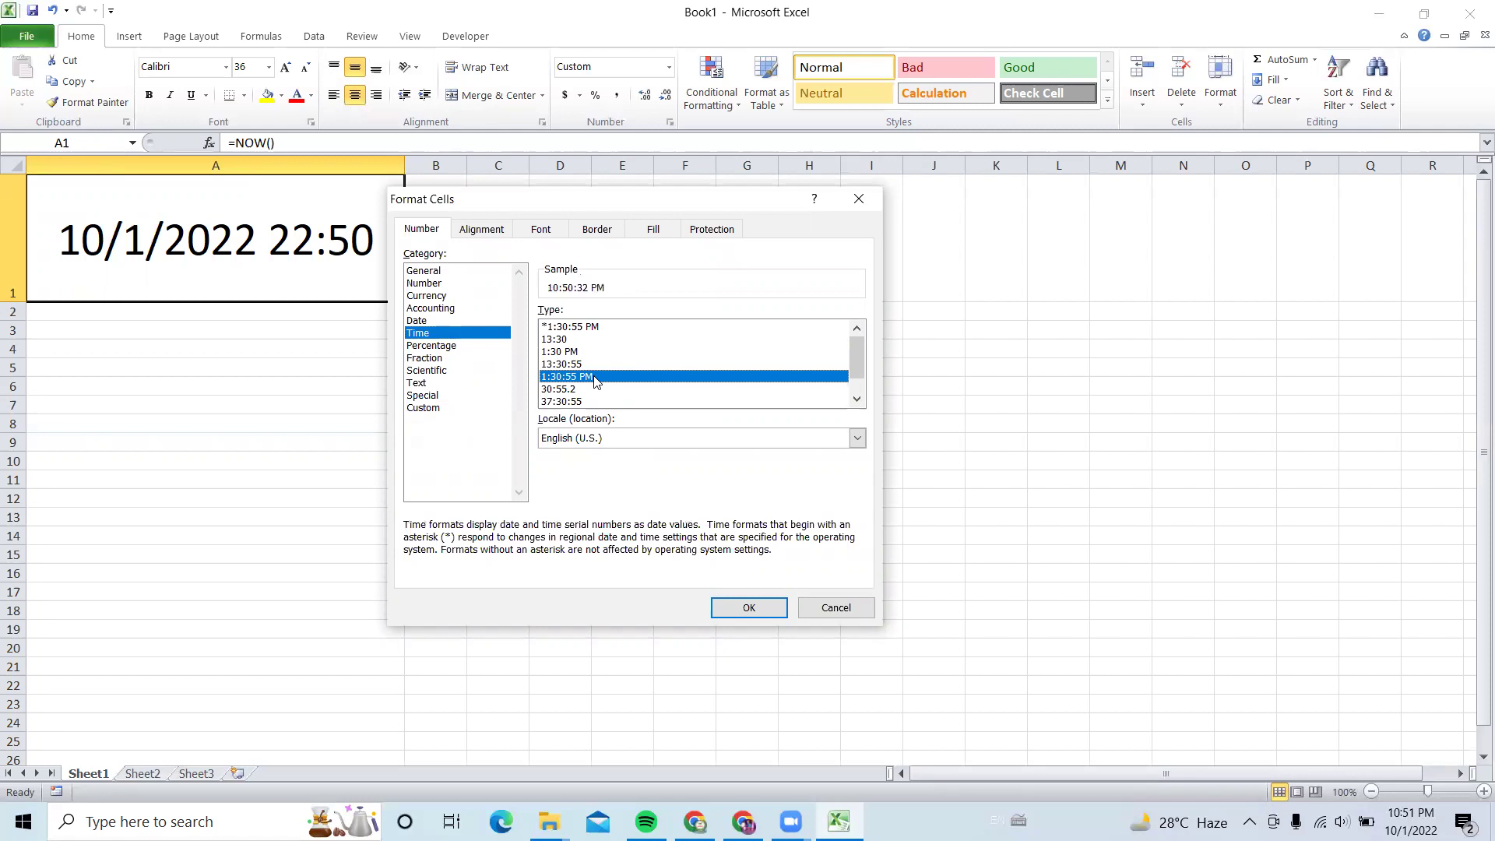
{"action": "left_click", "coordinate": [550, 328]}
{"action": "key", "text": "Return"}
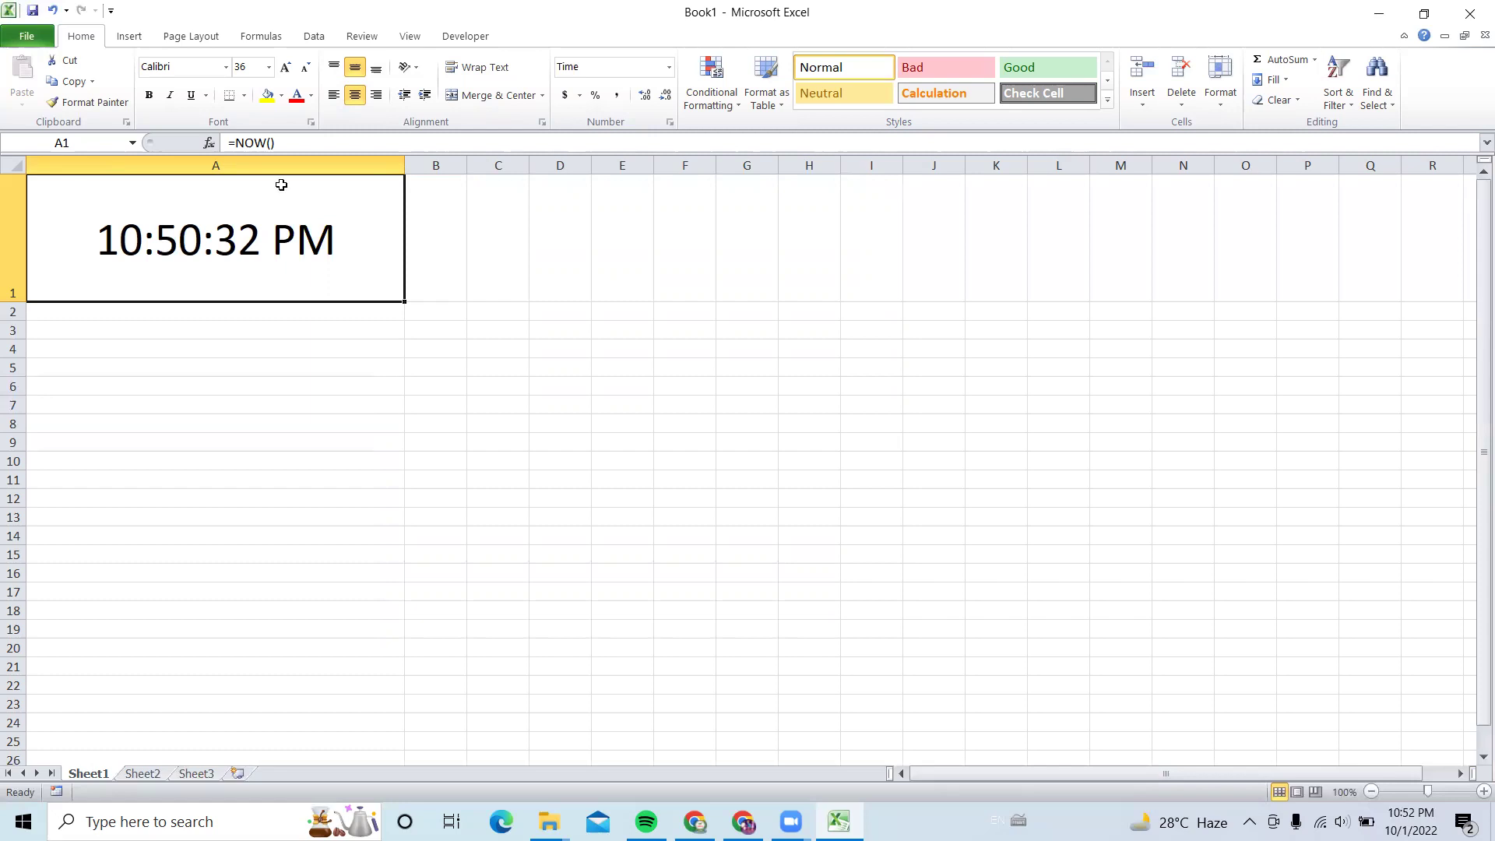
- Enlarge the A1 time to 48 point, fill the cell dark blue and make the text white
{"action": "left_click", "coordinate": [287, 69]}
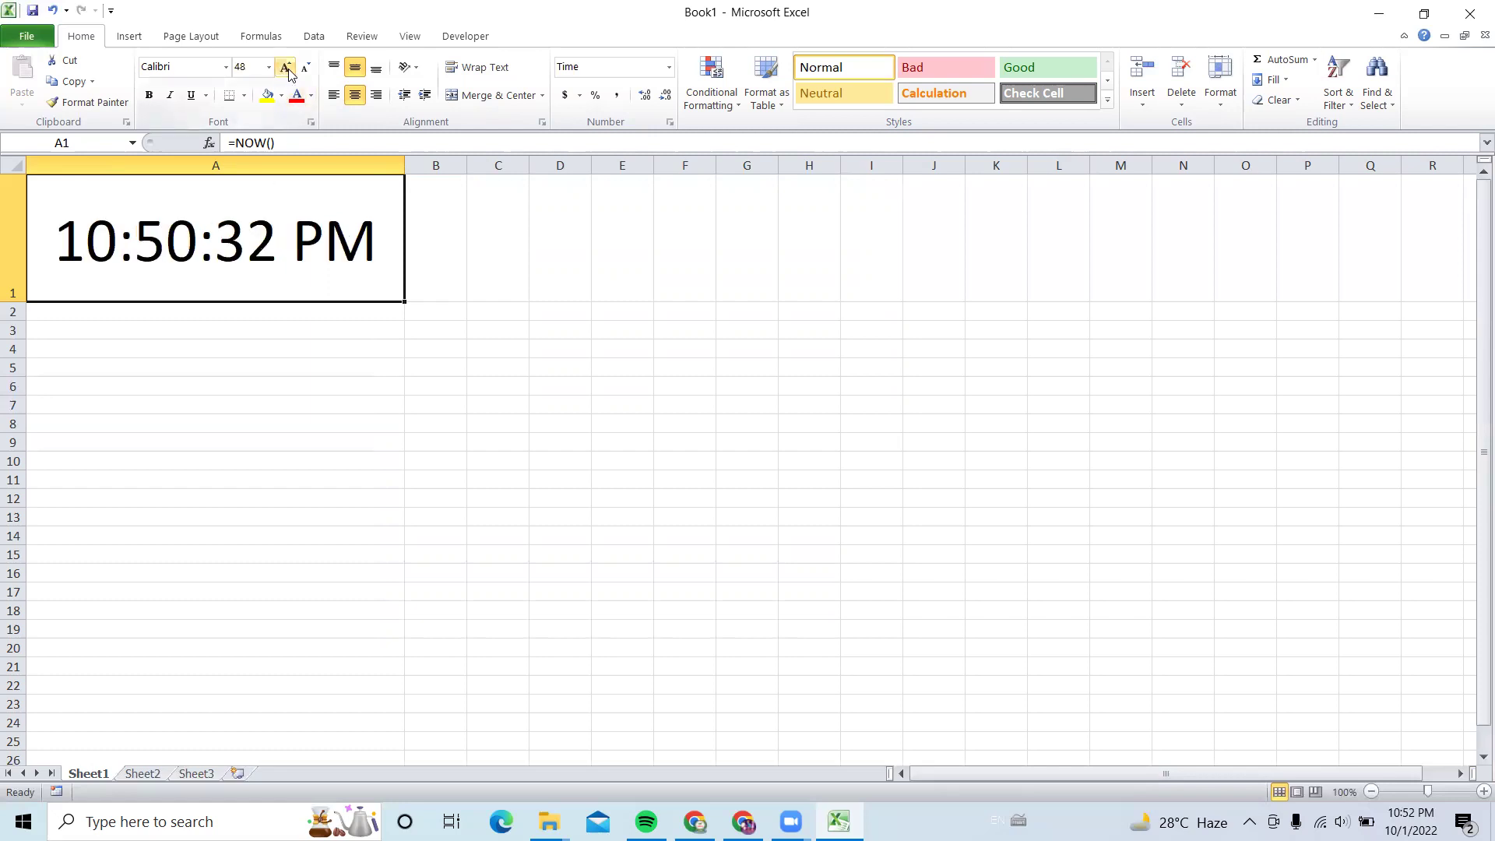
{"action": "left_click", "coordinate": [311, 96]}
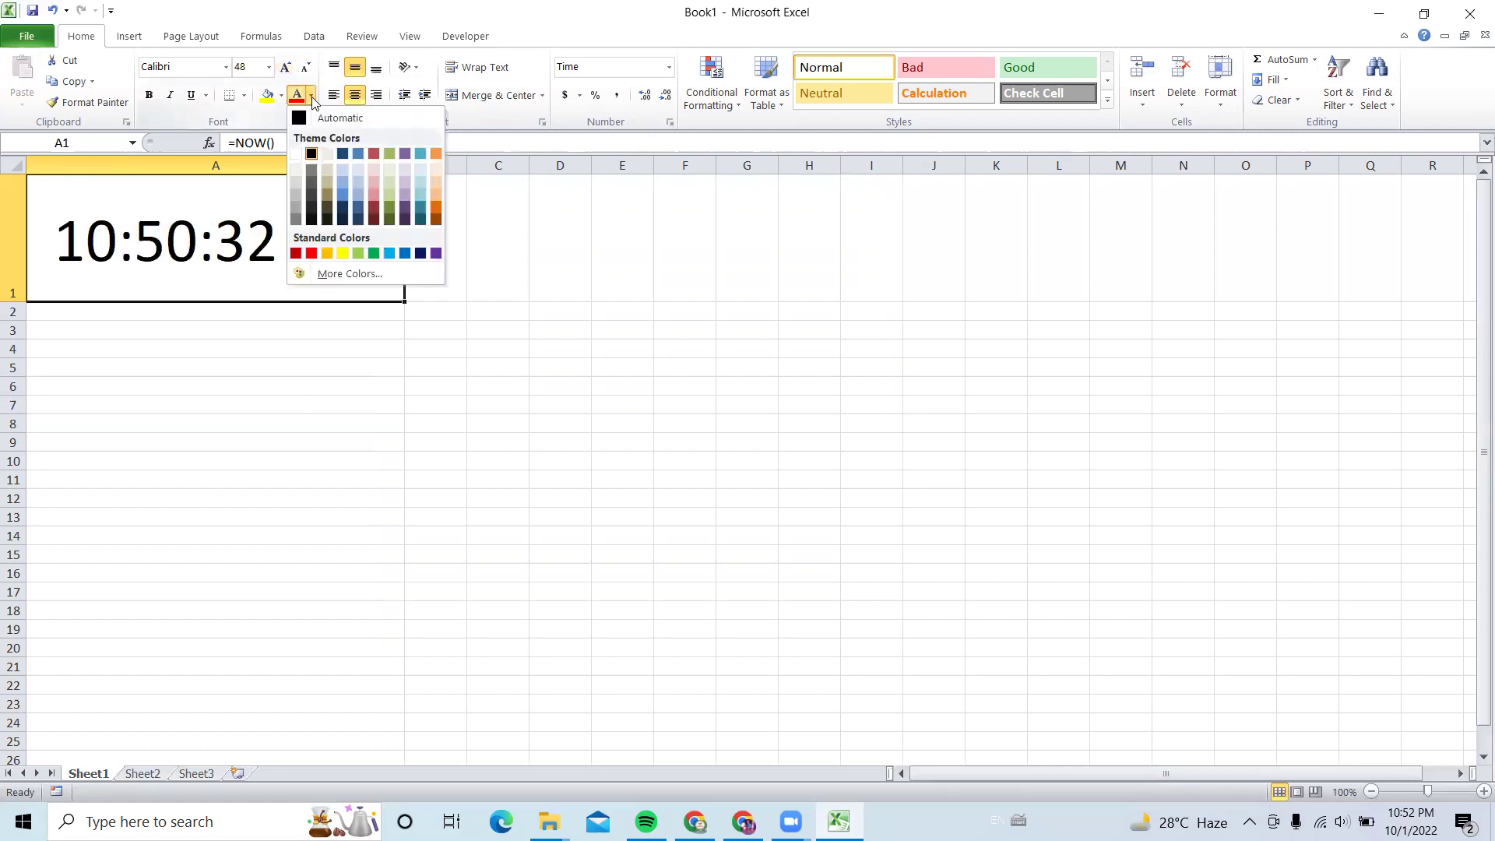
{"action": "left_click", "coordinate": [281, 95]}
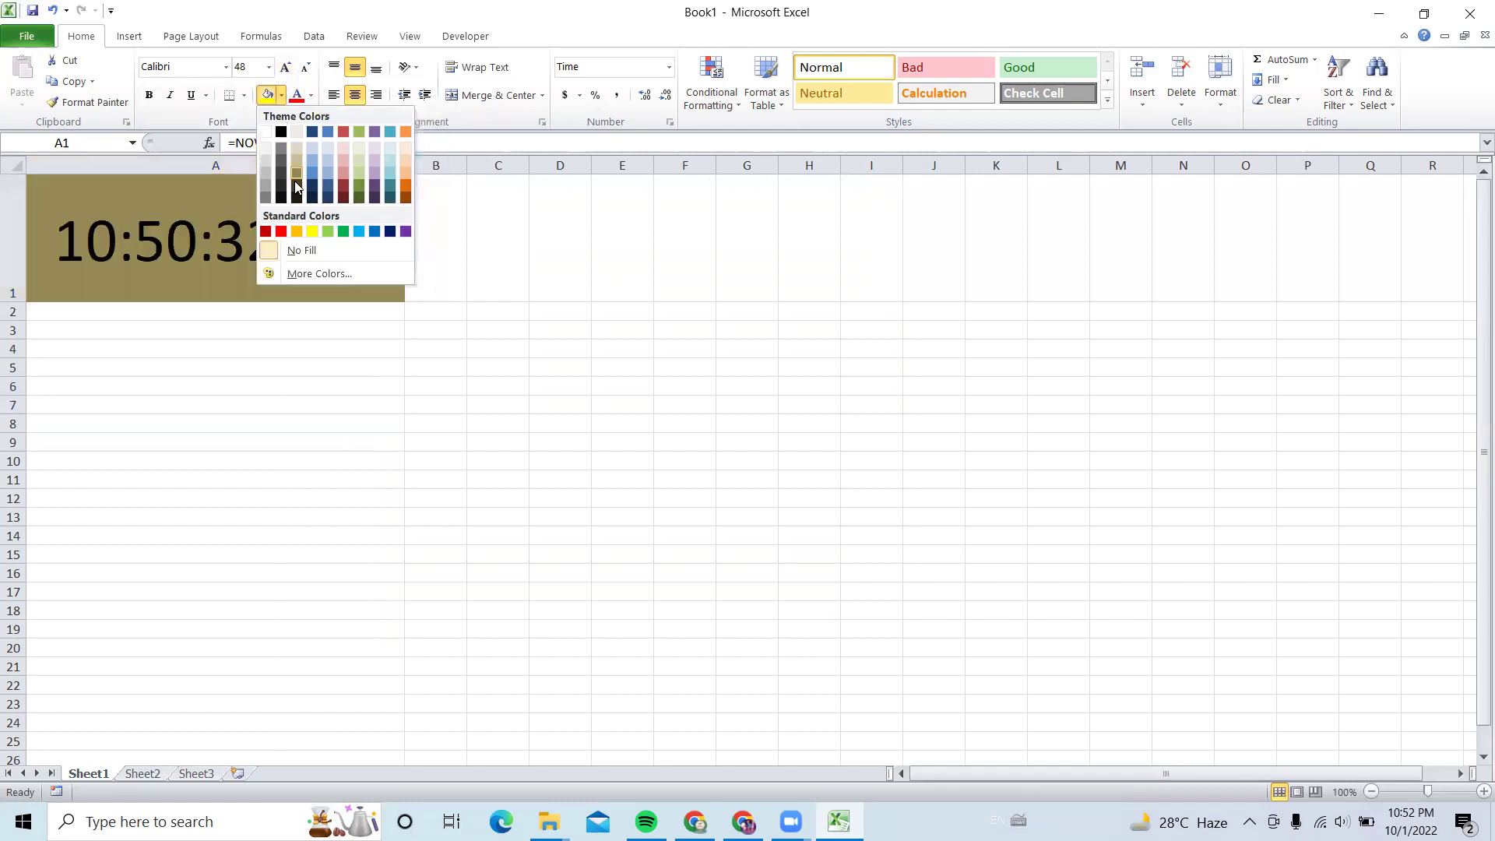
{"action": "left_click", "coordinate": [310, 188]}
{"action": "left_click", "coordinate": [311, 95]}
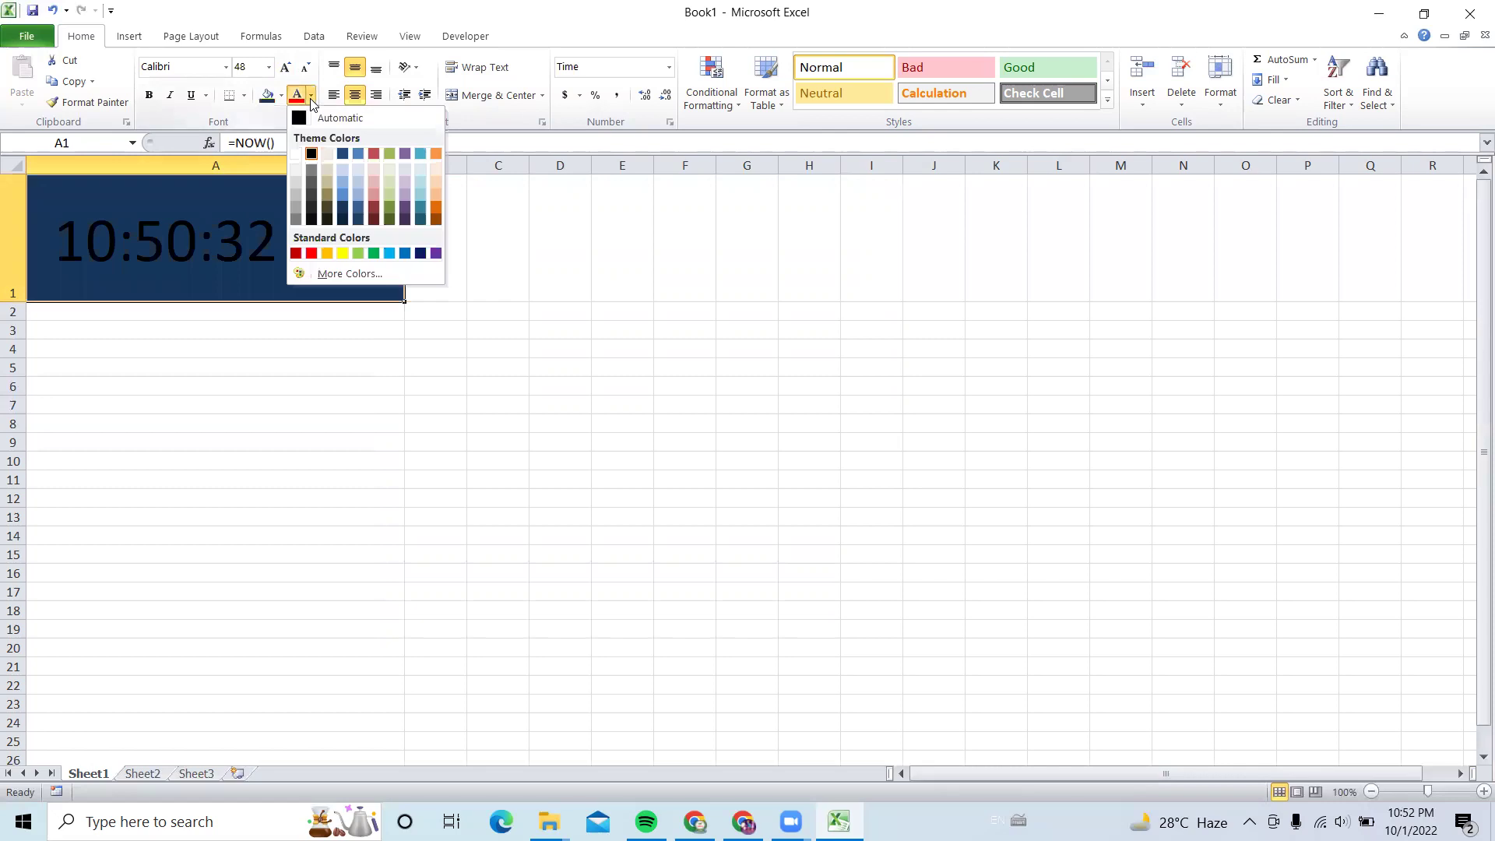
{"action": "left_click", "coordinate": [295, 155]}
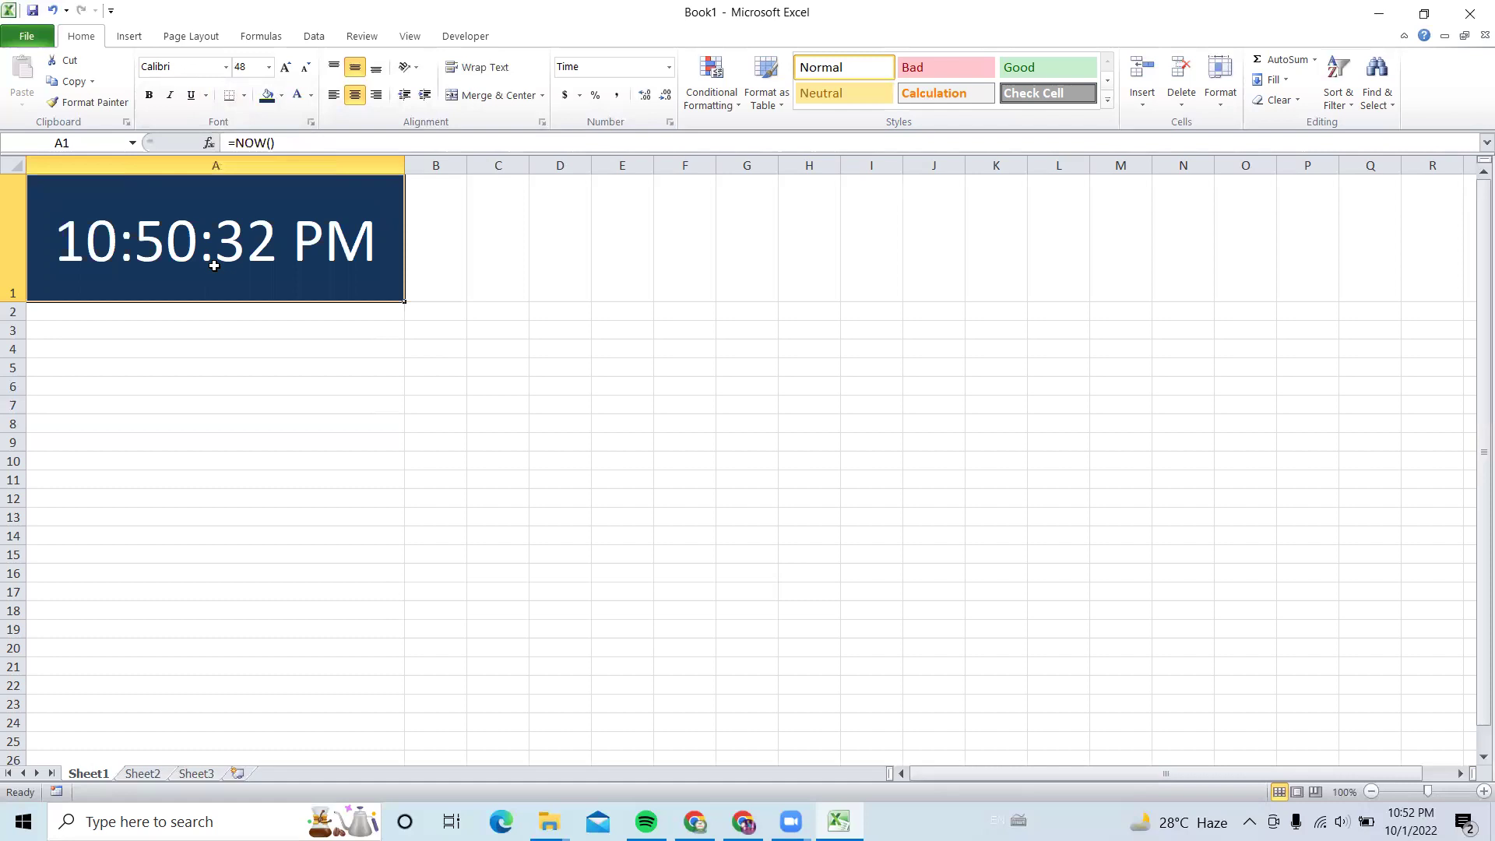
- In Chrome, open the 1001 Fonts 'Digital, Clock Fonts' page from the Google results
{"action": "left_click", "coordinate": [742, 822]}
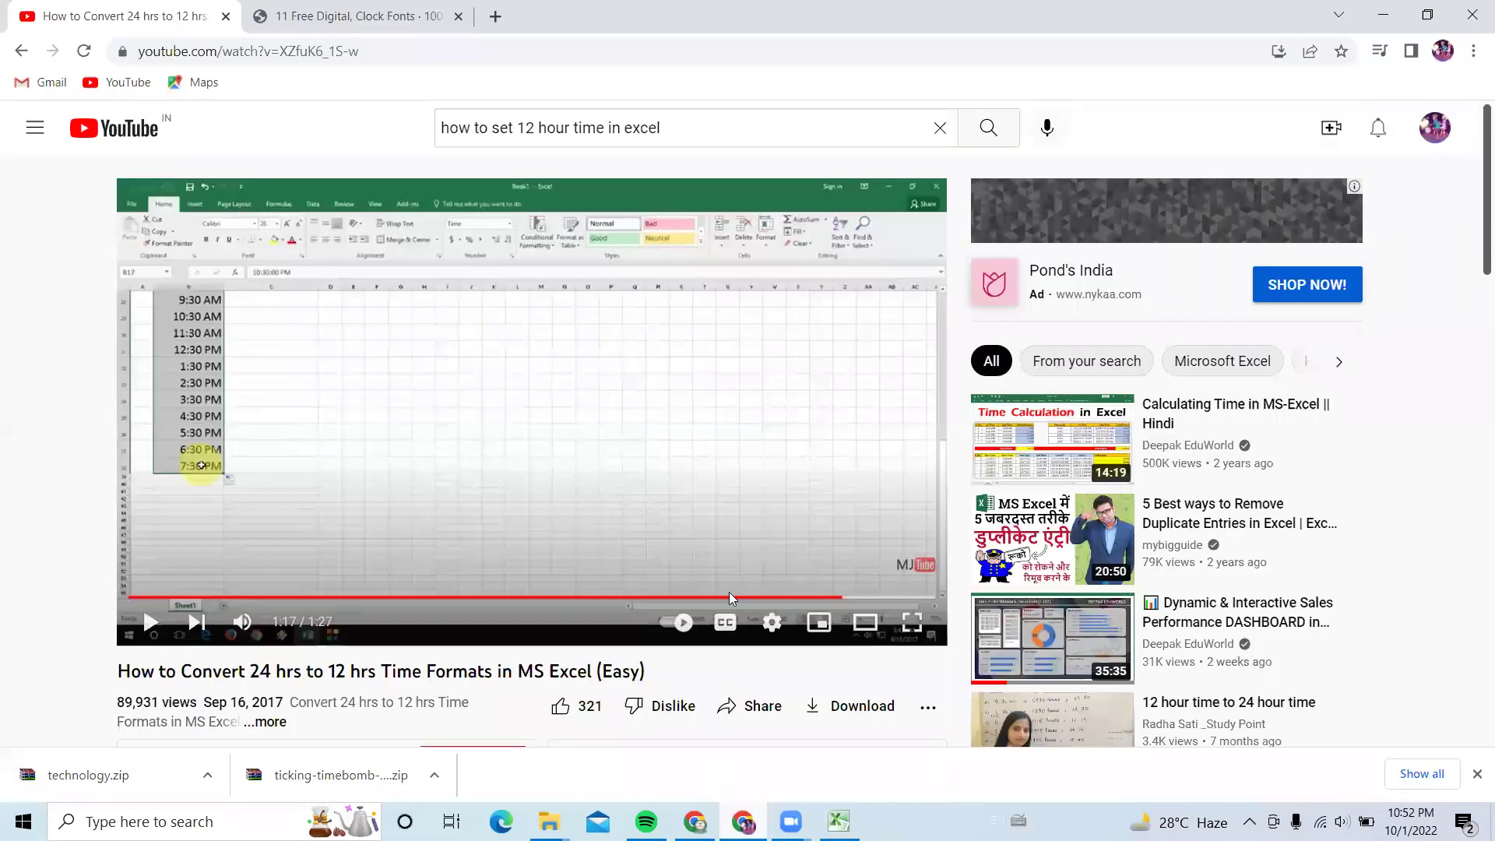
{"action": "left_click", "coordinate": [321, 15]}
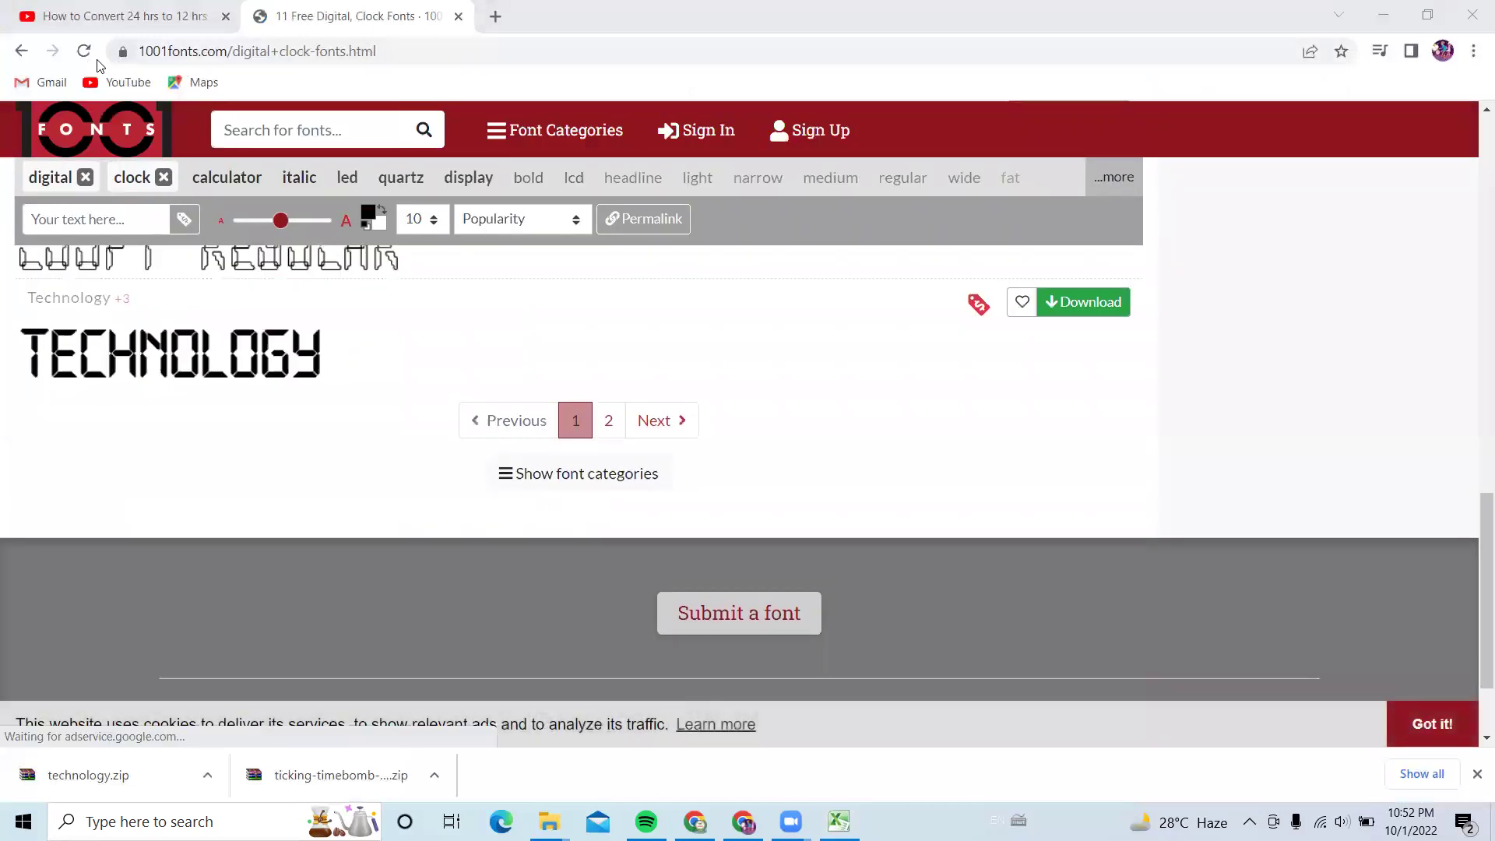
{"action": "left_click", "coordinate": [19, 56]}
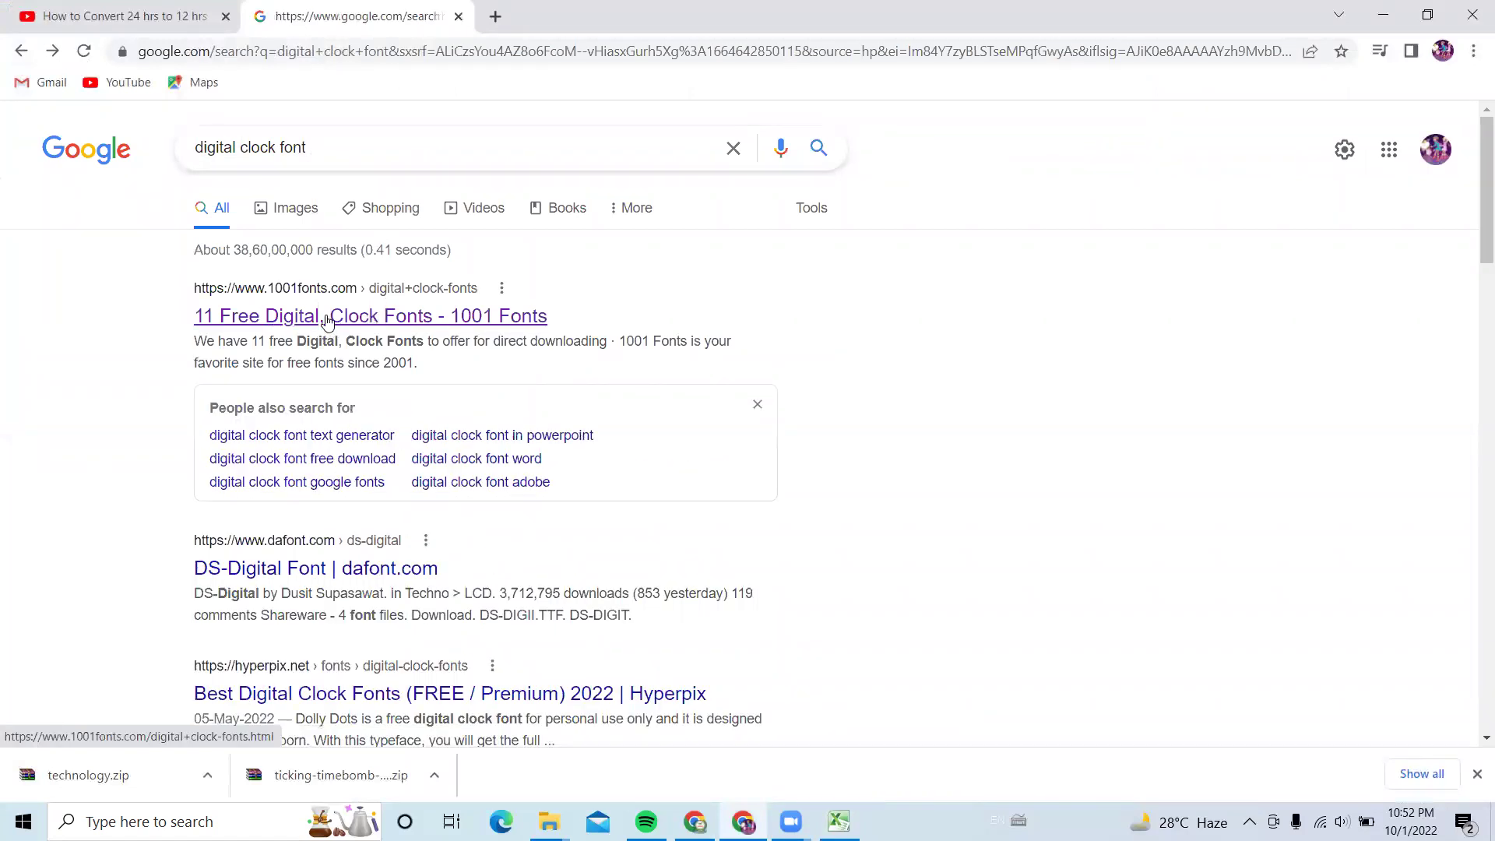
{"action": "left_click", "coordinate": [363, 321]}
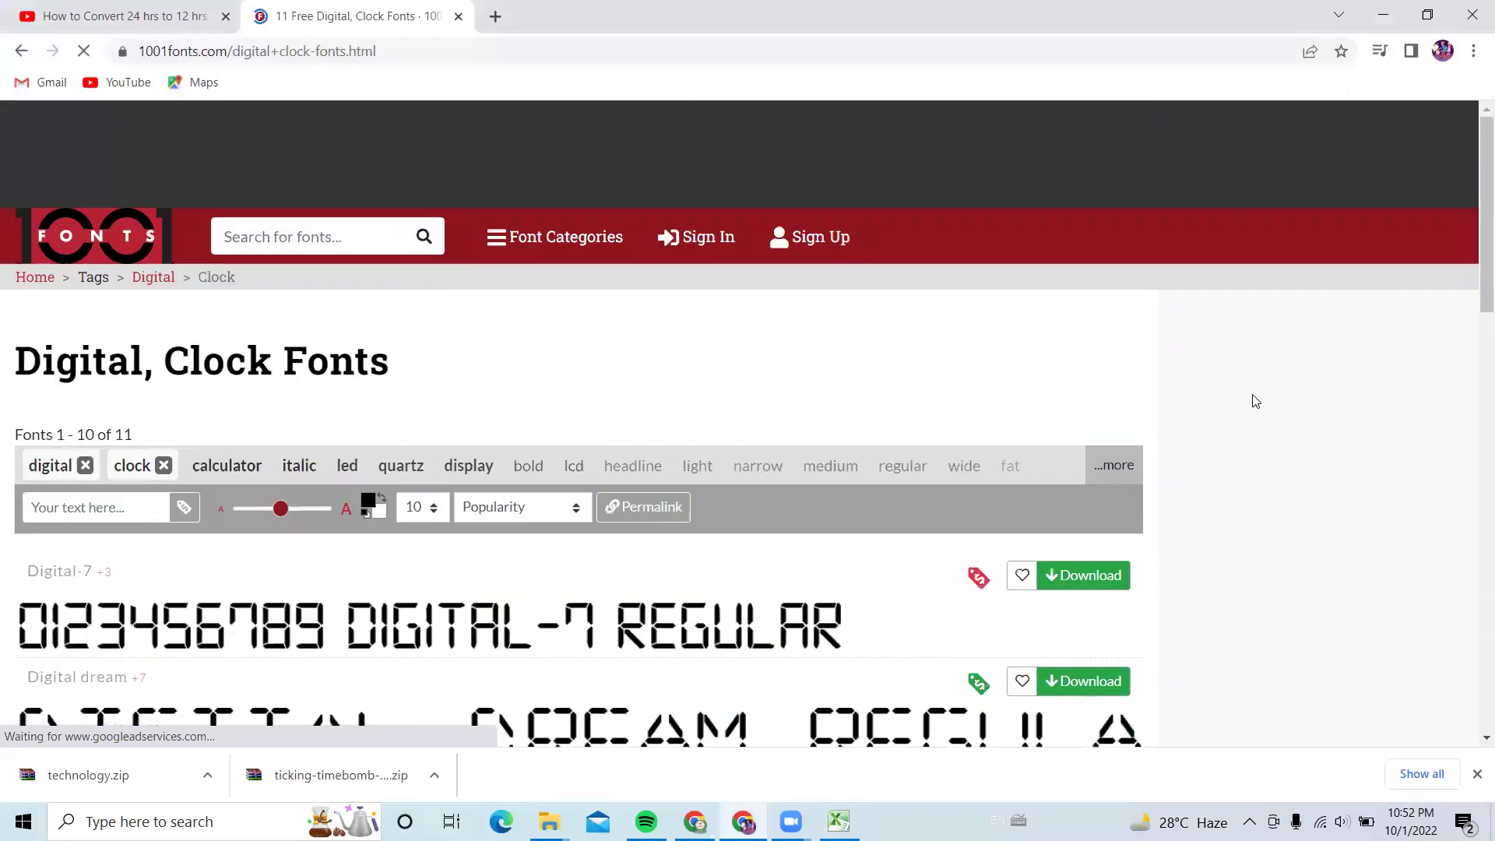
- Scroll down the fonts page to the Technology font
{"action": "scroll", "coordinate": [1255, 401], "scroll_direction": "down", "scroll_amount": 1}
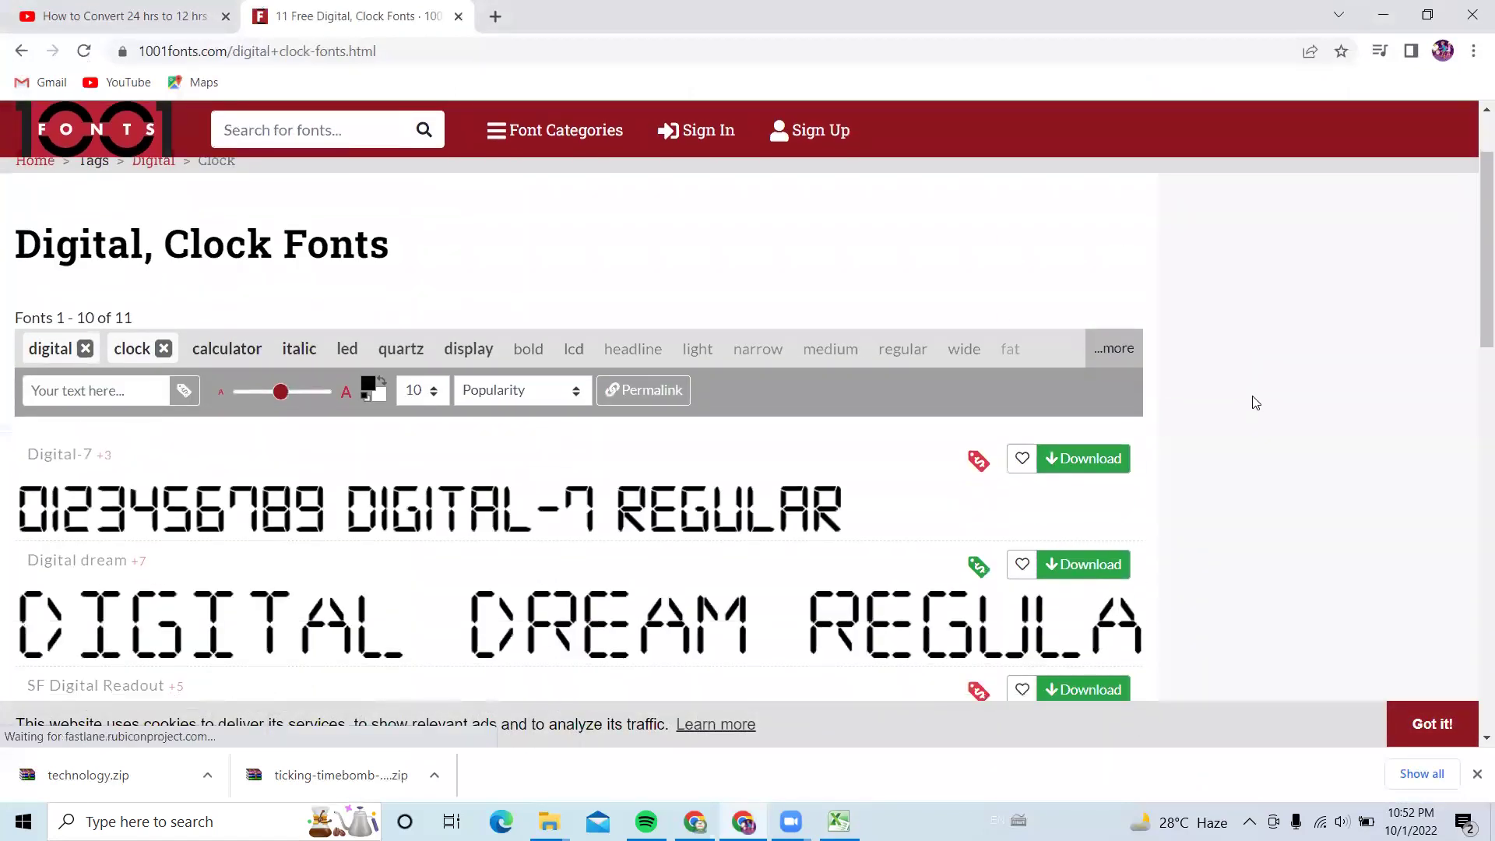
{"action": "scroll", "coordinate": [1255, 401], "scroll_direction": "down", "scroll_amount": 1}
{"action": "scroll", "coordinate": [1256, 401], "scroll_direction": "down", "scroll_amount": 1}
{"action": "scroll", "coordinate": [1255, 401], "scroll_direction": "down", "scroll_amount": 1}
{"action": "scroll", "coordinate": [1255, 401], "scroll_direction": "down", "scroll_amount": 1}
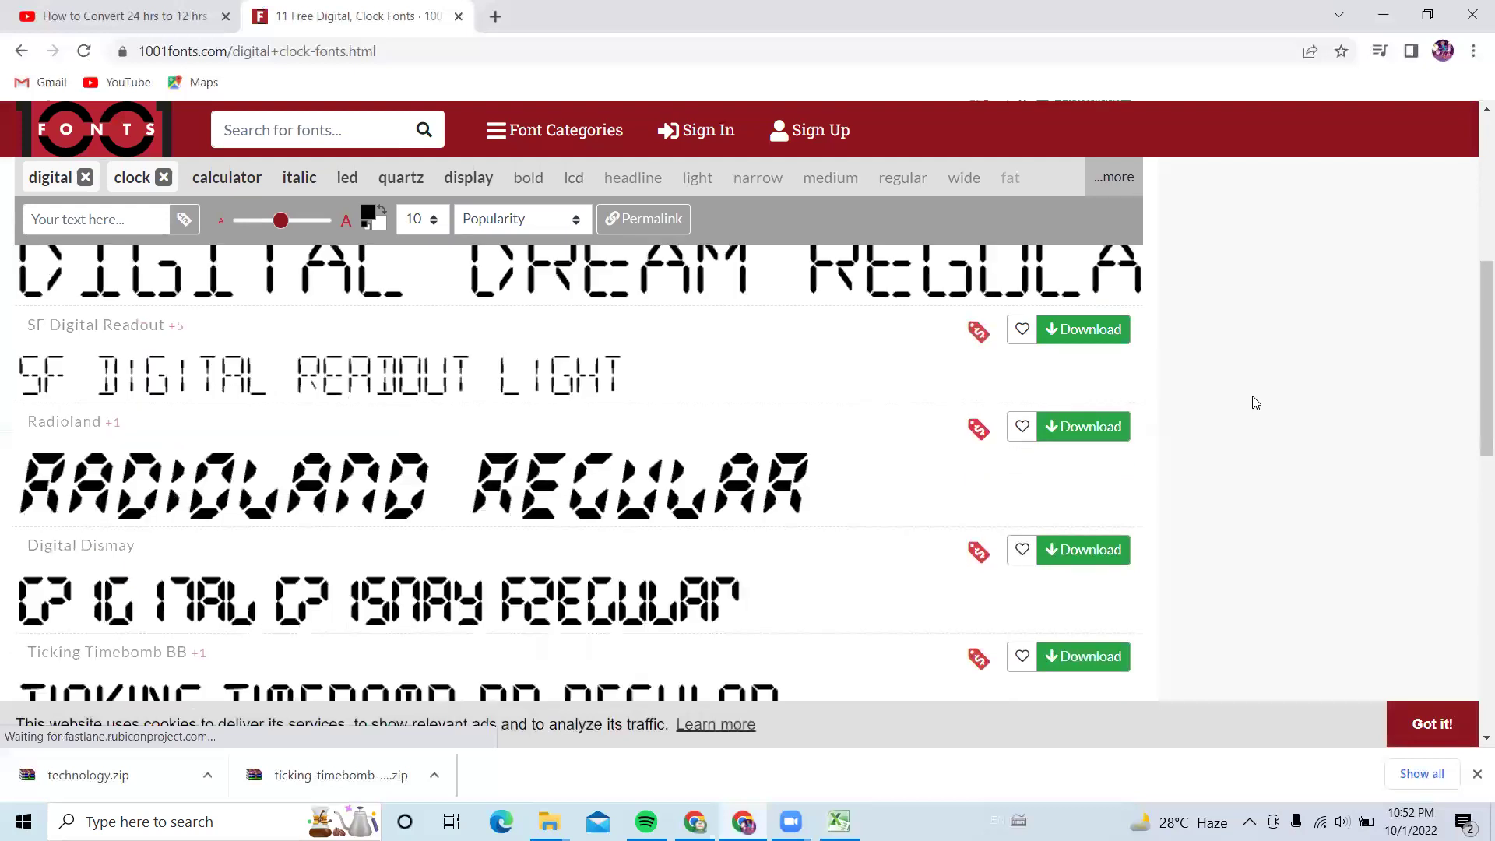
{"action": "scroll", "coordinate": [1255, 403], "scroll_direction": "down", "scroll_amount": 1}
{"action": "scroll", "coordinate": [1256, 402], "scroll_direction": "down", "scroll_amount": 1}
{"action": "scroll", "coordinate": [1255, 403], "scroll_direction": "down", "scroll_amount": 3}
{"action": "scroll", "coordinate": [1255, 402], "scroll_direction": "down", "scroll_amount": 1}
{"action": "scroll", "coordinate": [1255, 403], "scroll_direction": "down", "scroll_amount": 1}
{"action": "scroll", "coordinate": [1255, 403], "scroll_direction": "down", "scroll_amount": 1}
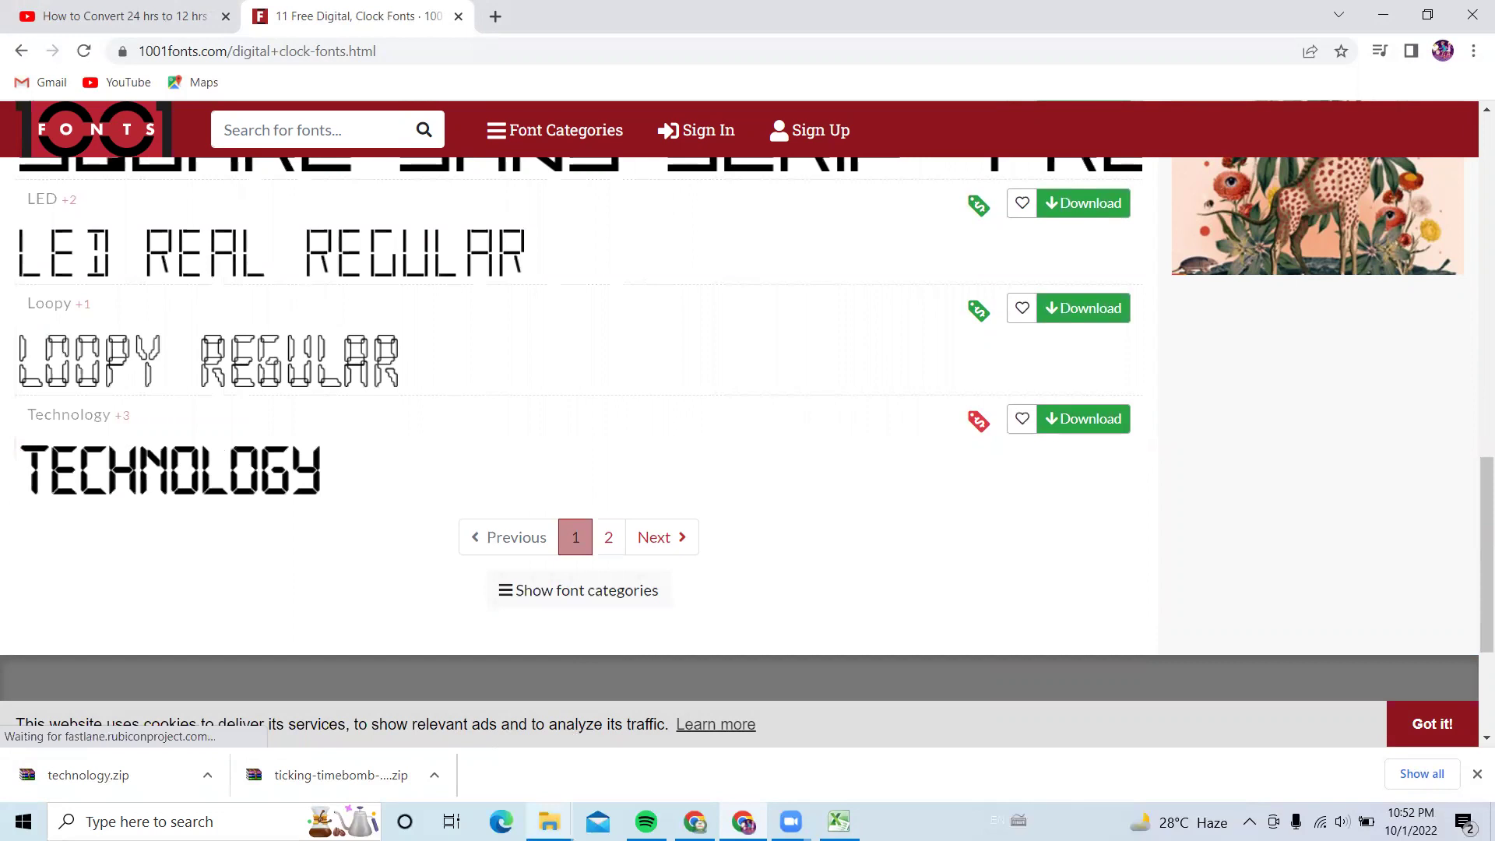
{"action": "left_click", "coordinate": [549, 821]}
- Install the Technology-BoldItalic font from Local Disk (C:), then minimize Explorer and Chrome
{"action": "left_click", "coordinate": [661, 746]}
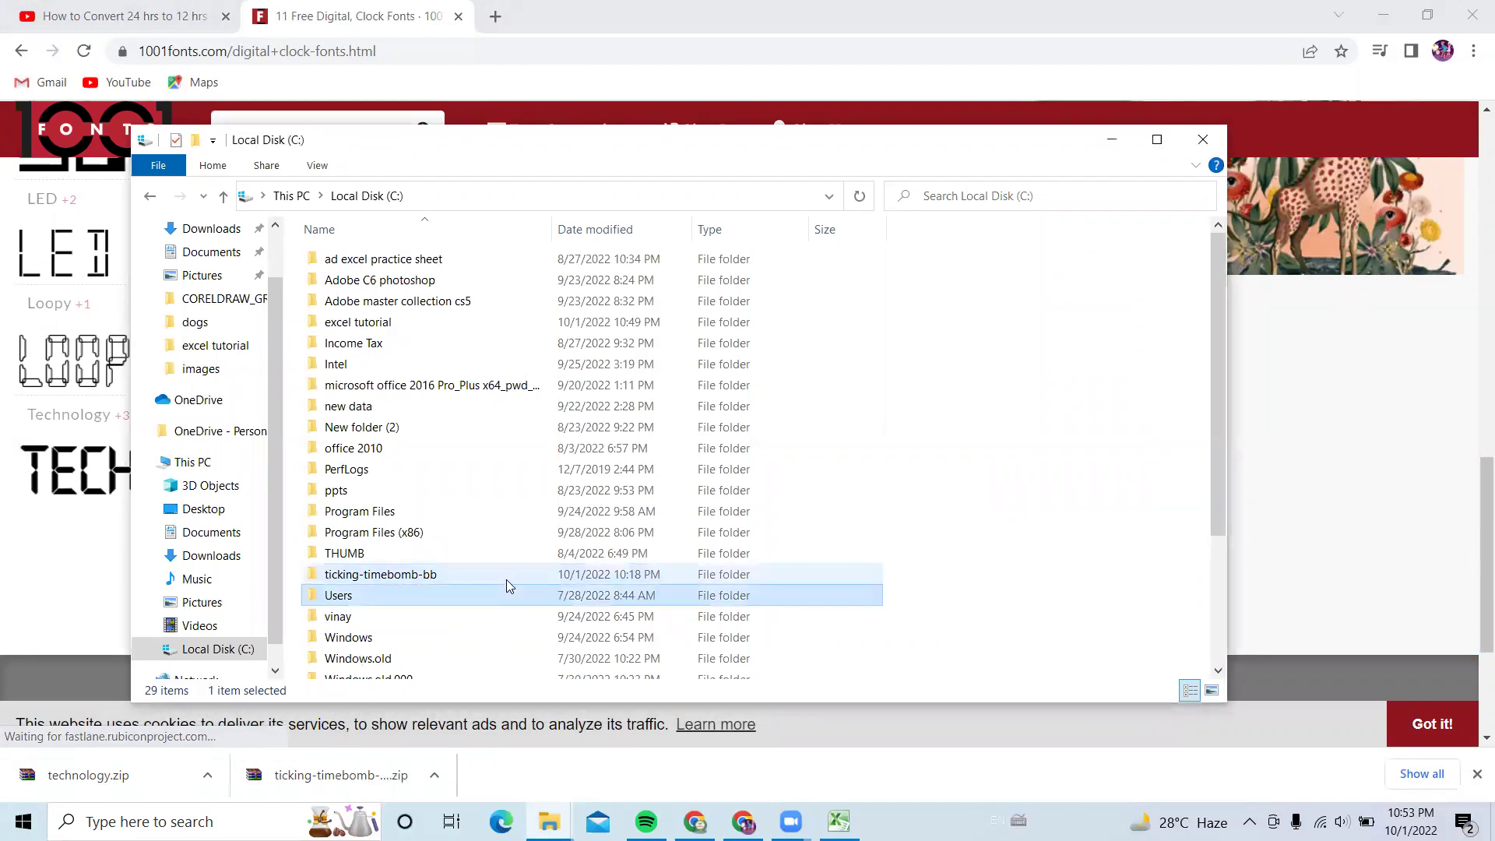
{"action": "key", "text": "Down"}
{"action": "key", "text": "Down"}
{"action": "key", "text": "Down"}
{"action": "key", "text": "Down"}
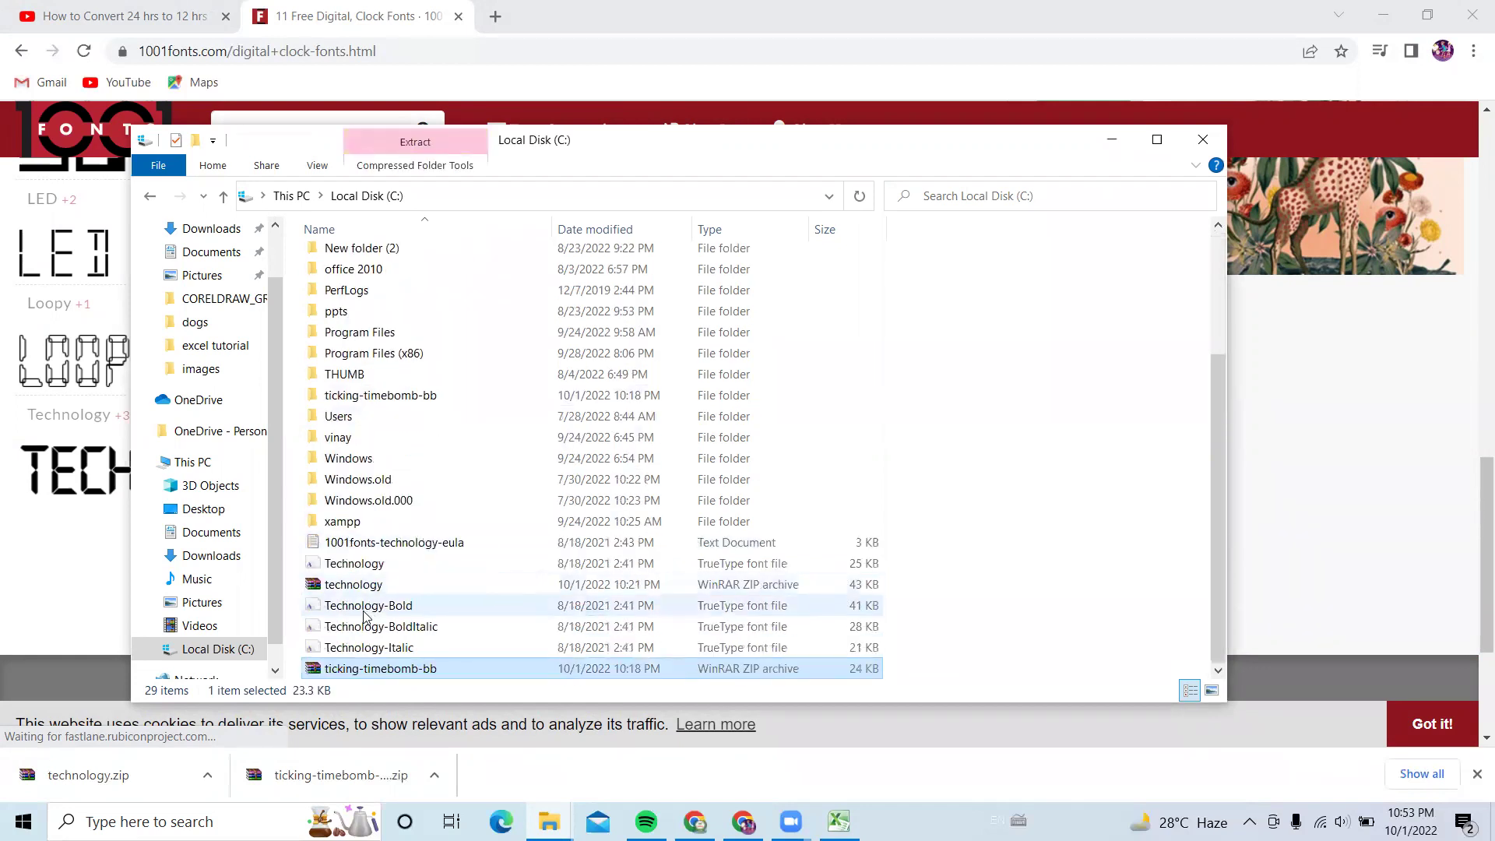
{"action": "left_click", "coordinate": [364, 611]}
{"action": "left_click", "coordinate": [359, 631]}
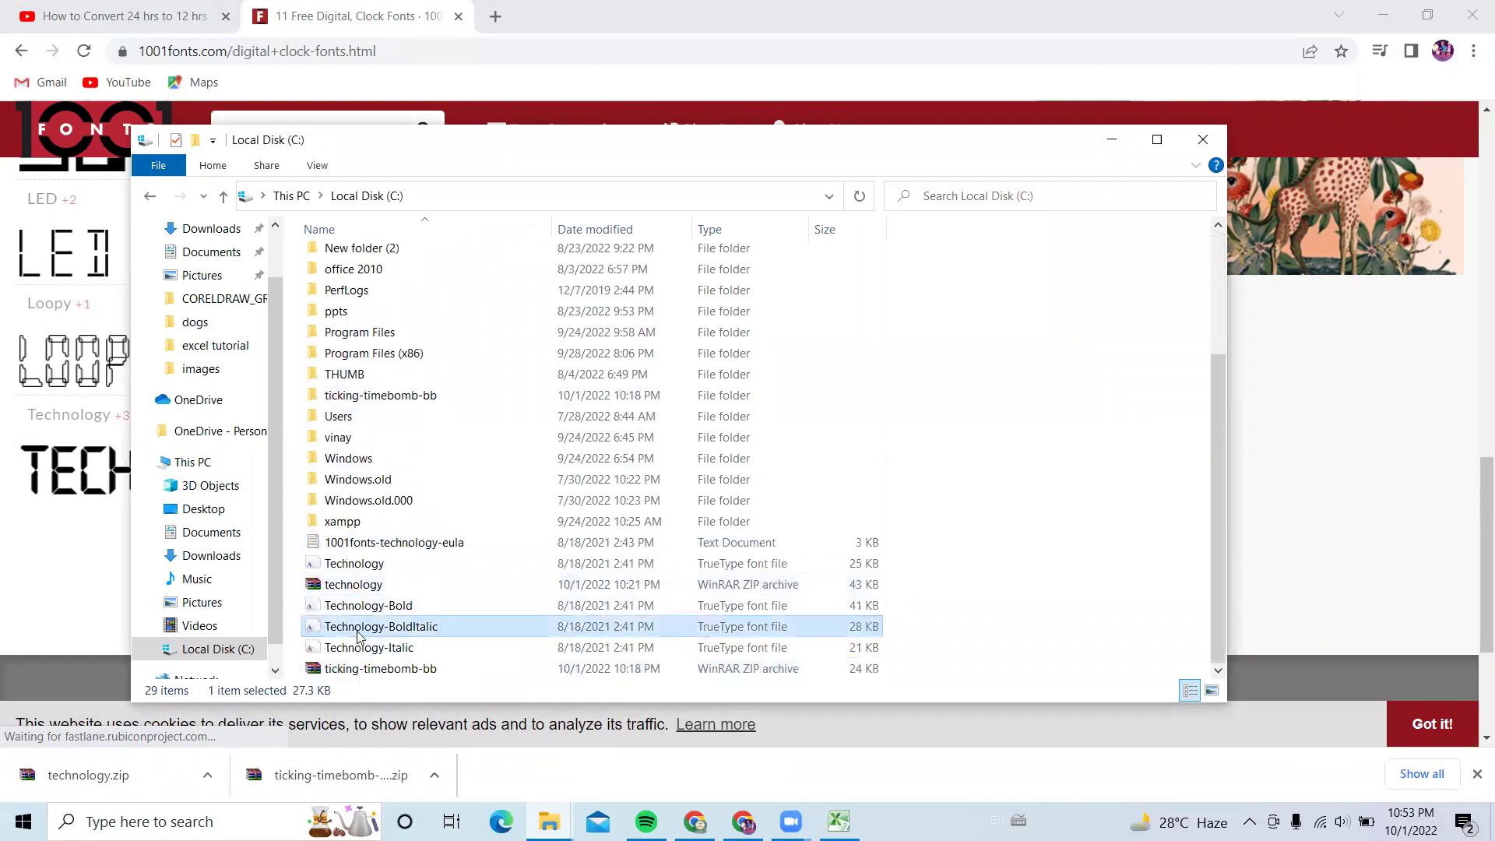
{"action": "right_click", "coordinate": [356, 628]}
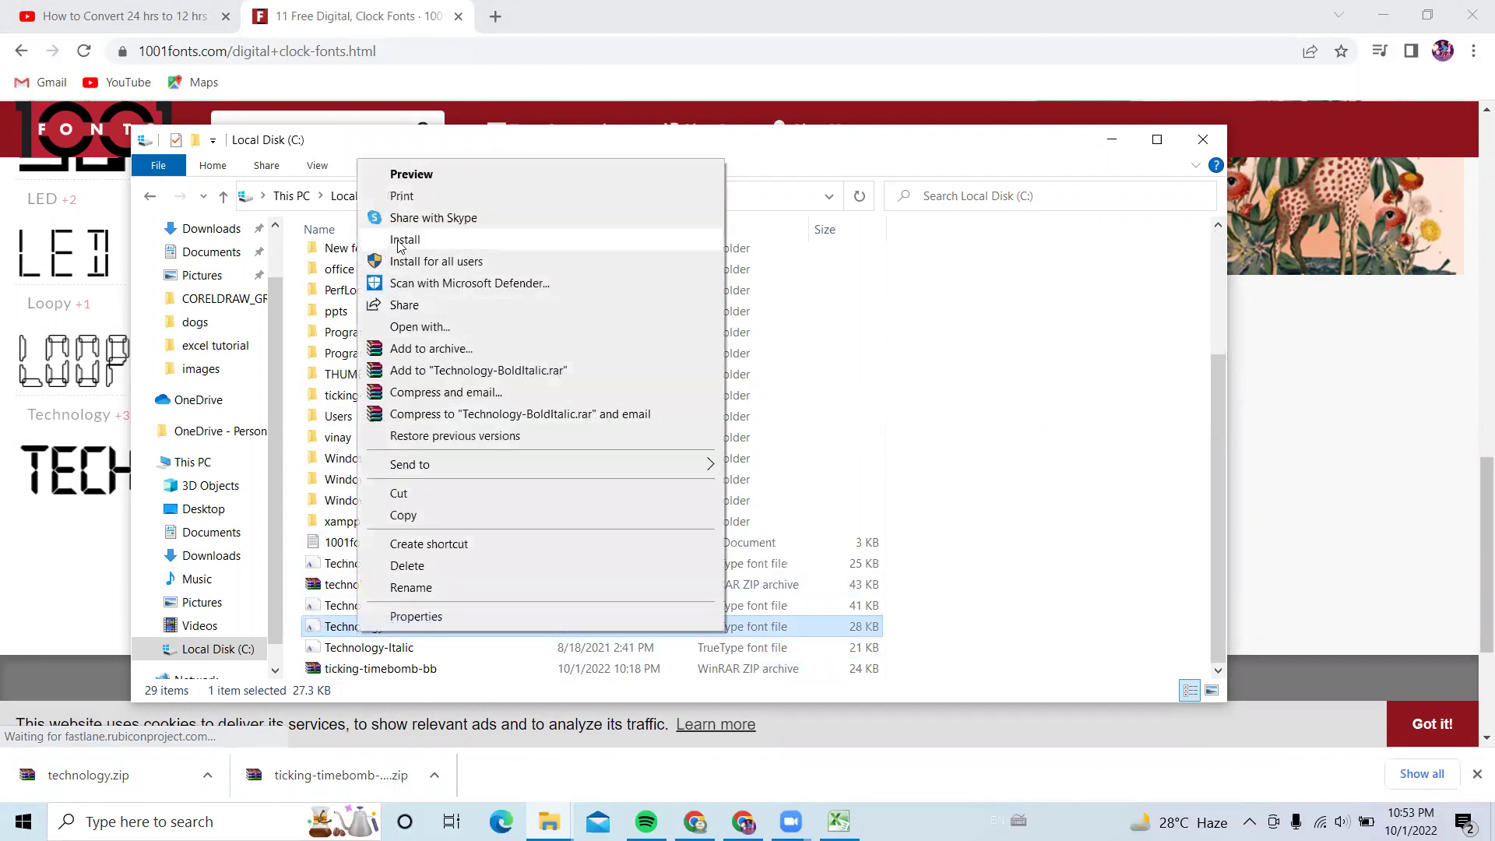
{"action": "left_click", "coordinate": [1004, 310]}
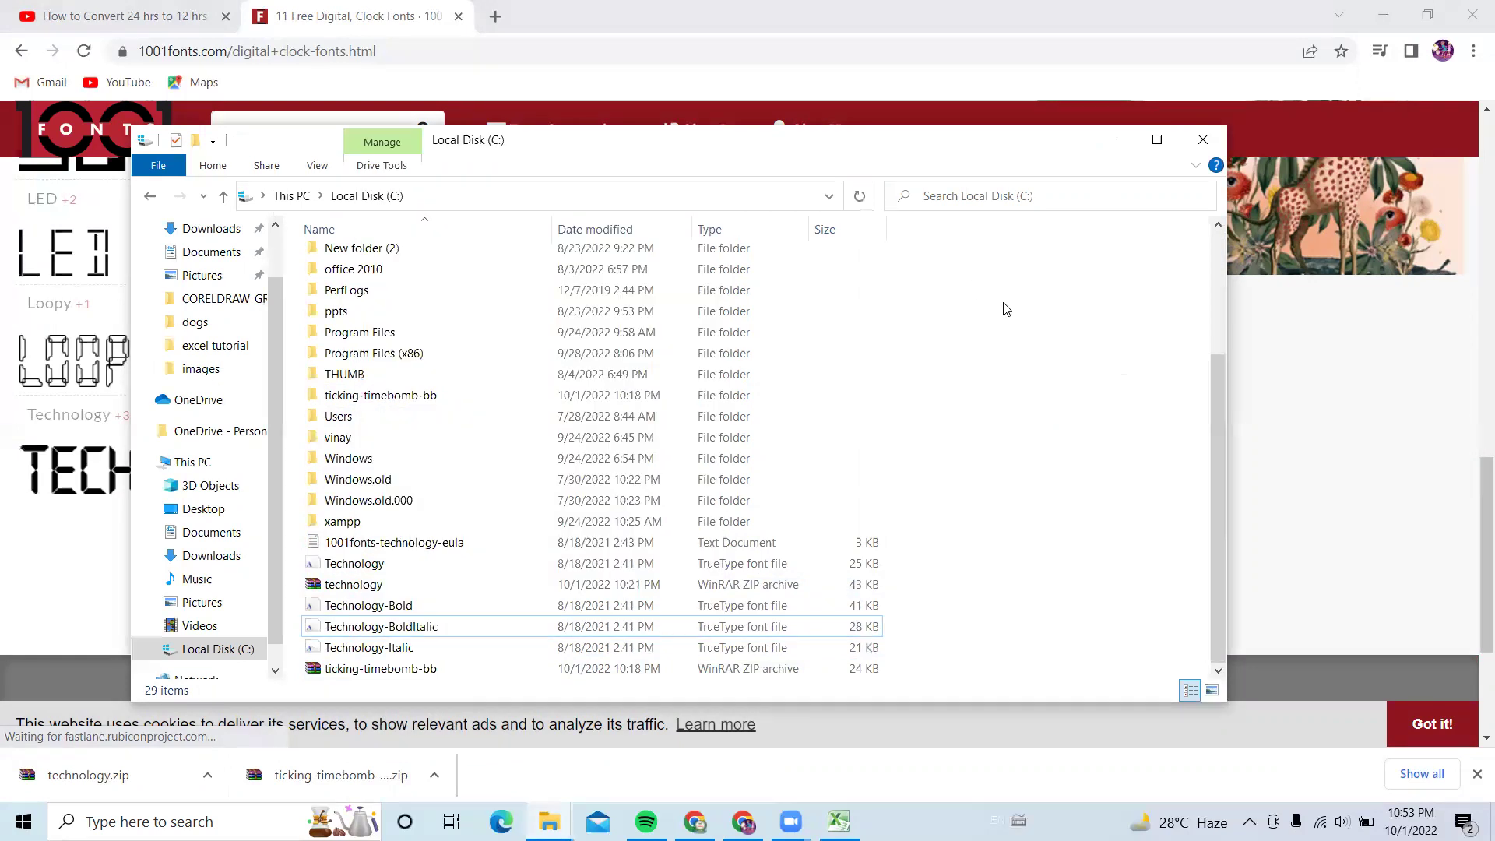
{"action": "left_click", "coordinate": [1112, 140]}
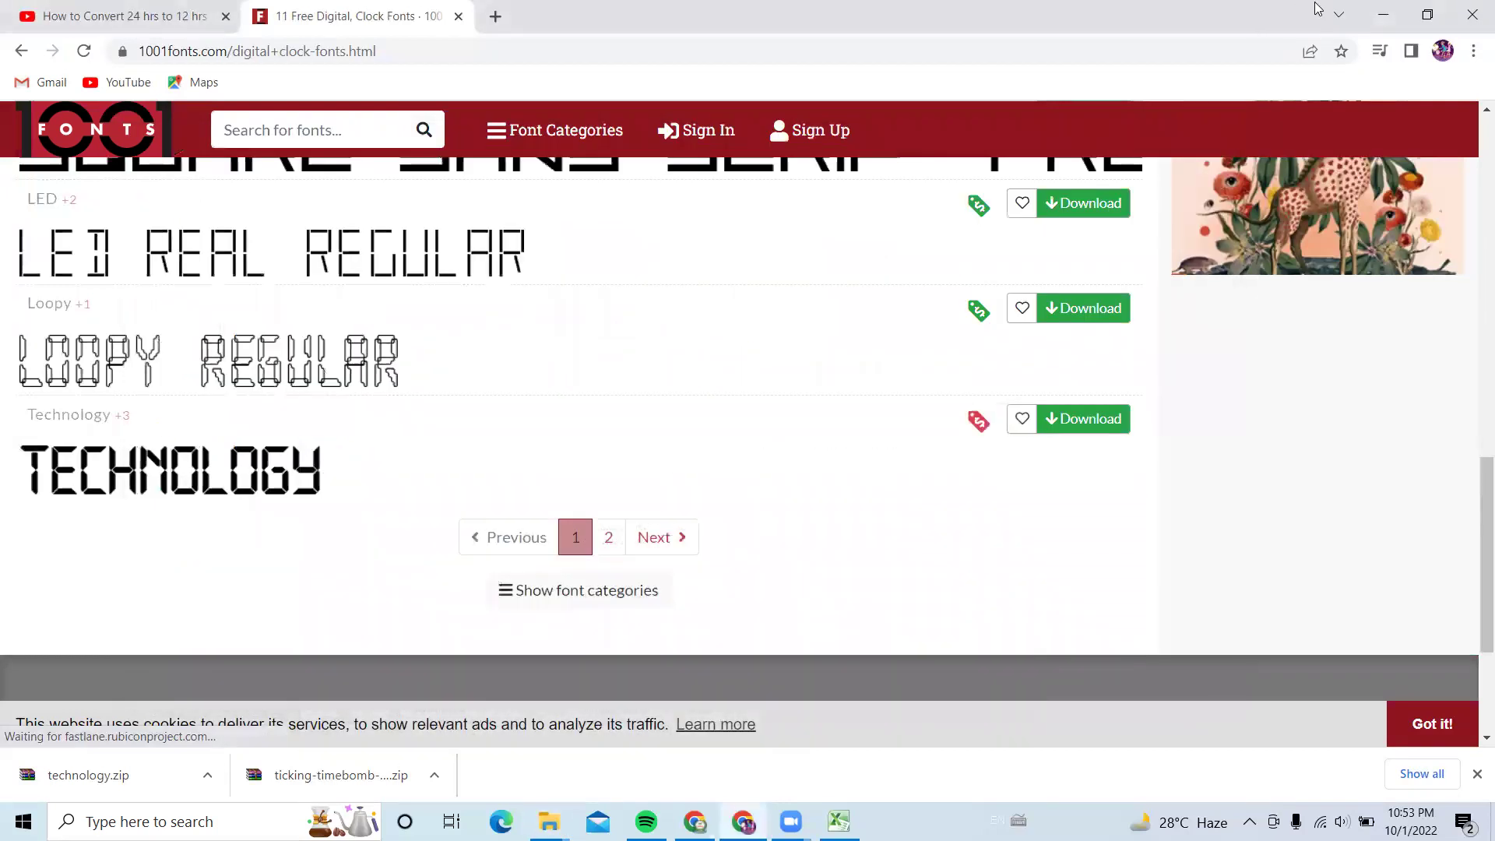
{"action": "left_click", "coordinate": [1383, 14]}
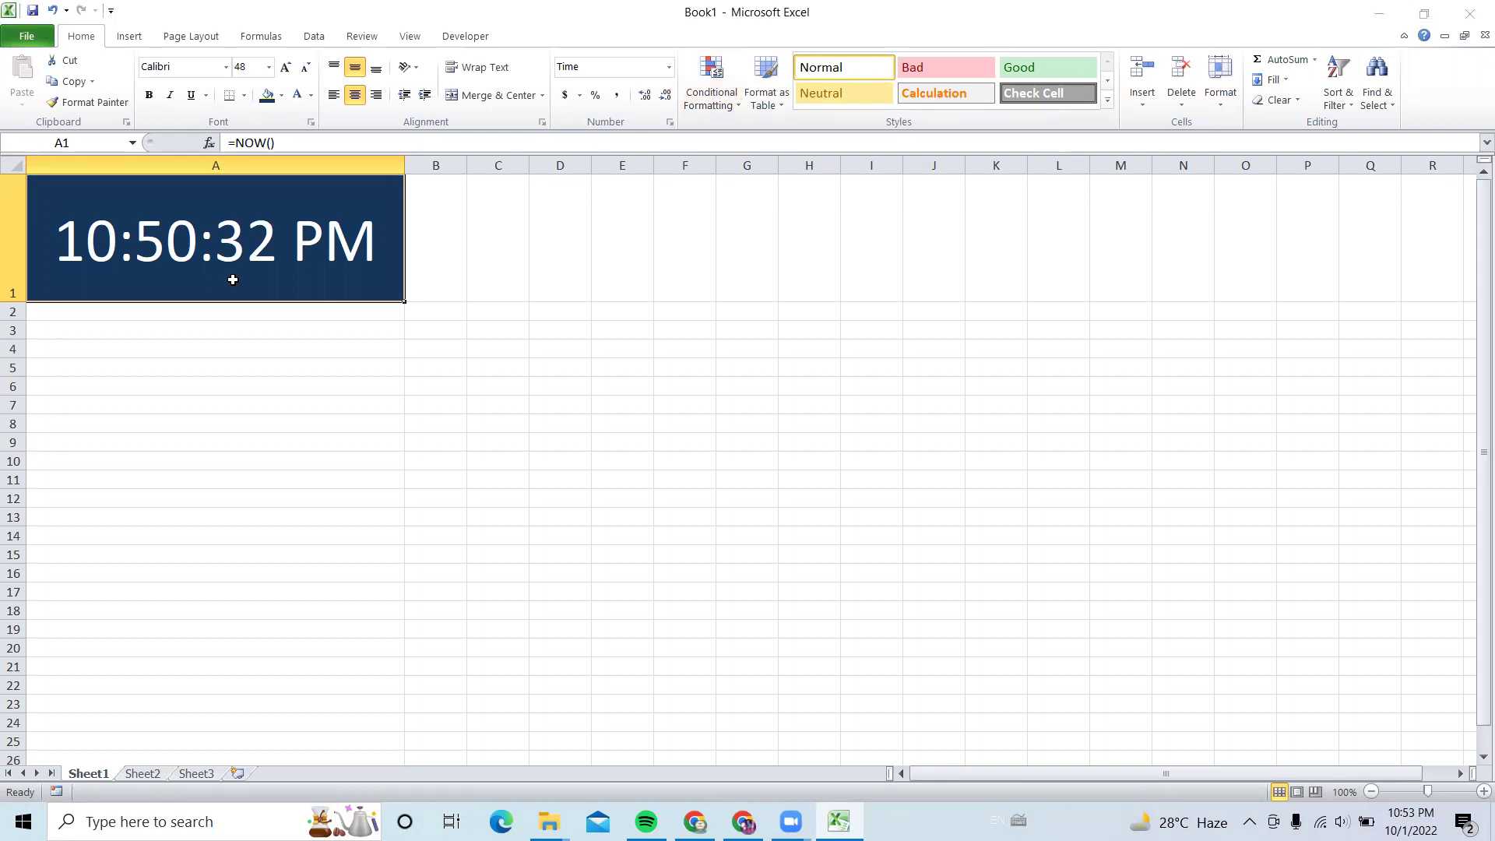
- Change the A1 clock's font to Technology by entering 'tec' in the font name box
{"action": "left_click", "coordinate": [184, 69]}
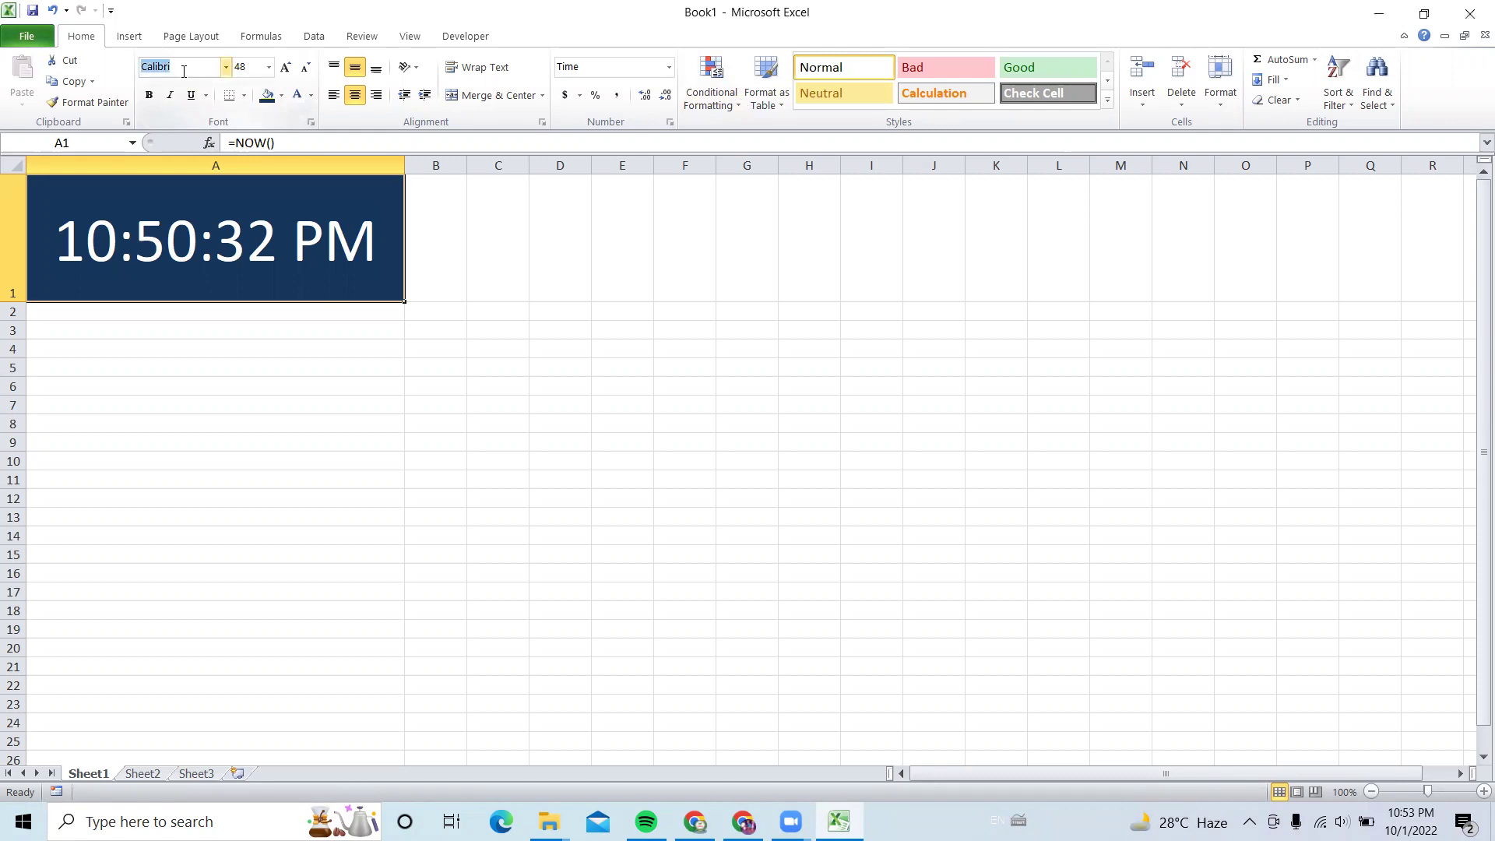
{"action": "left_click", "coordinate": [226, 68]}
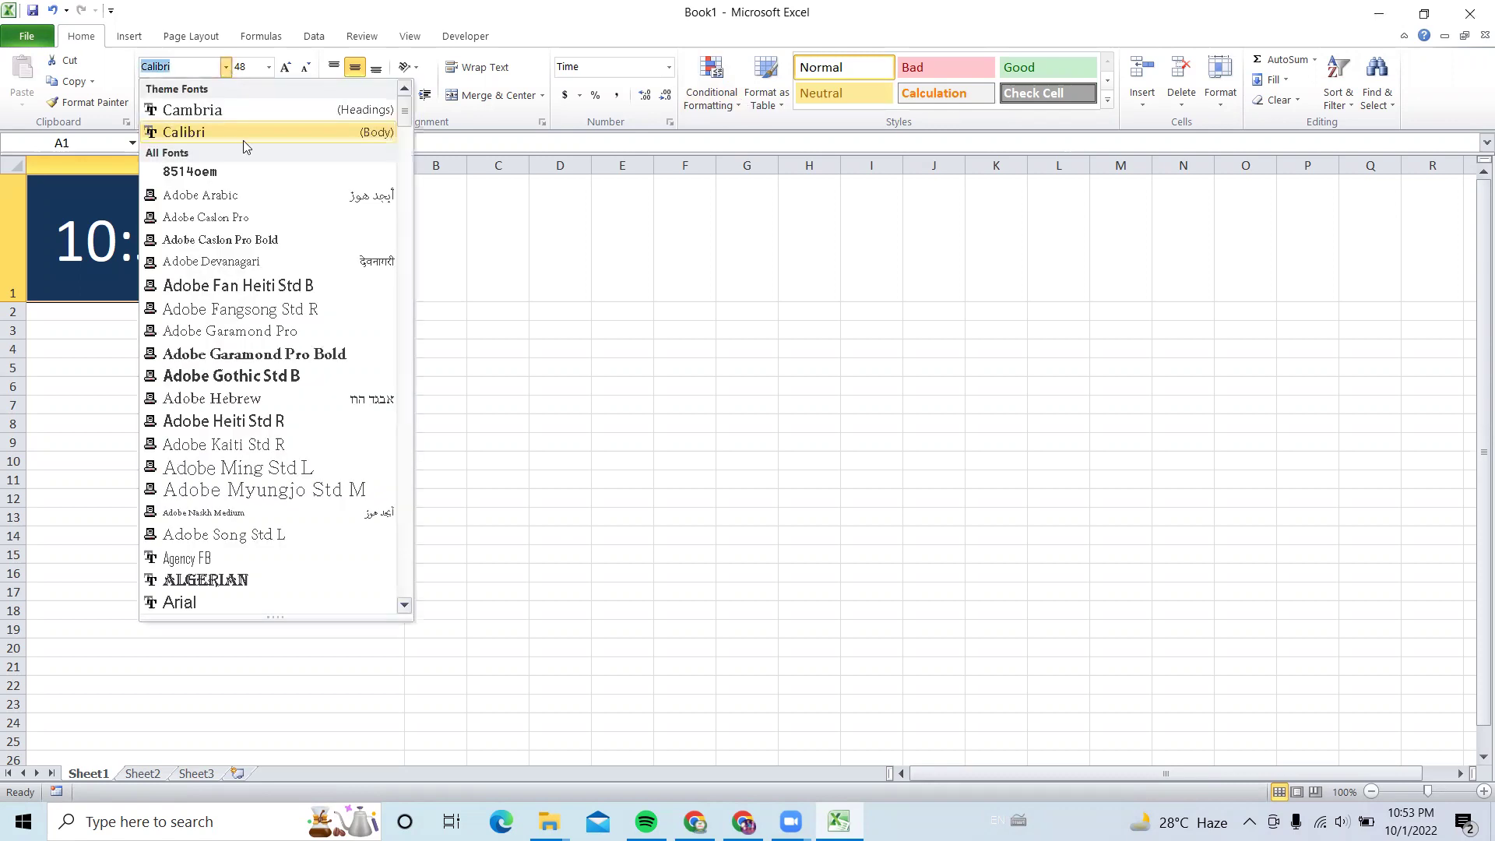
{"action": "left_click", "coordinate": [404, 593]}
{"action": "type", "text": "tec"}
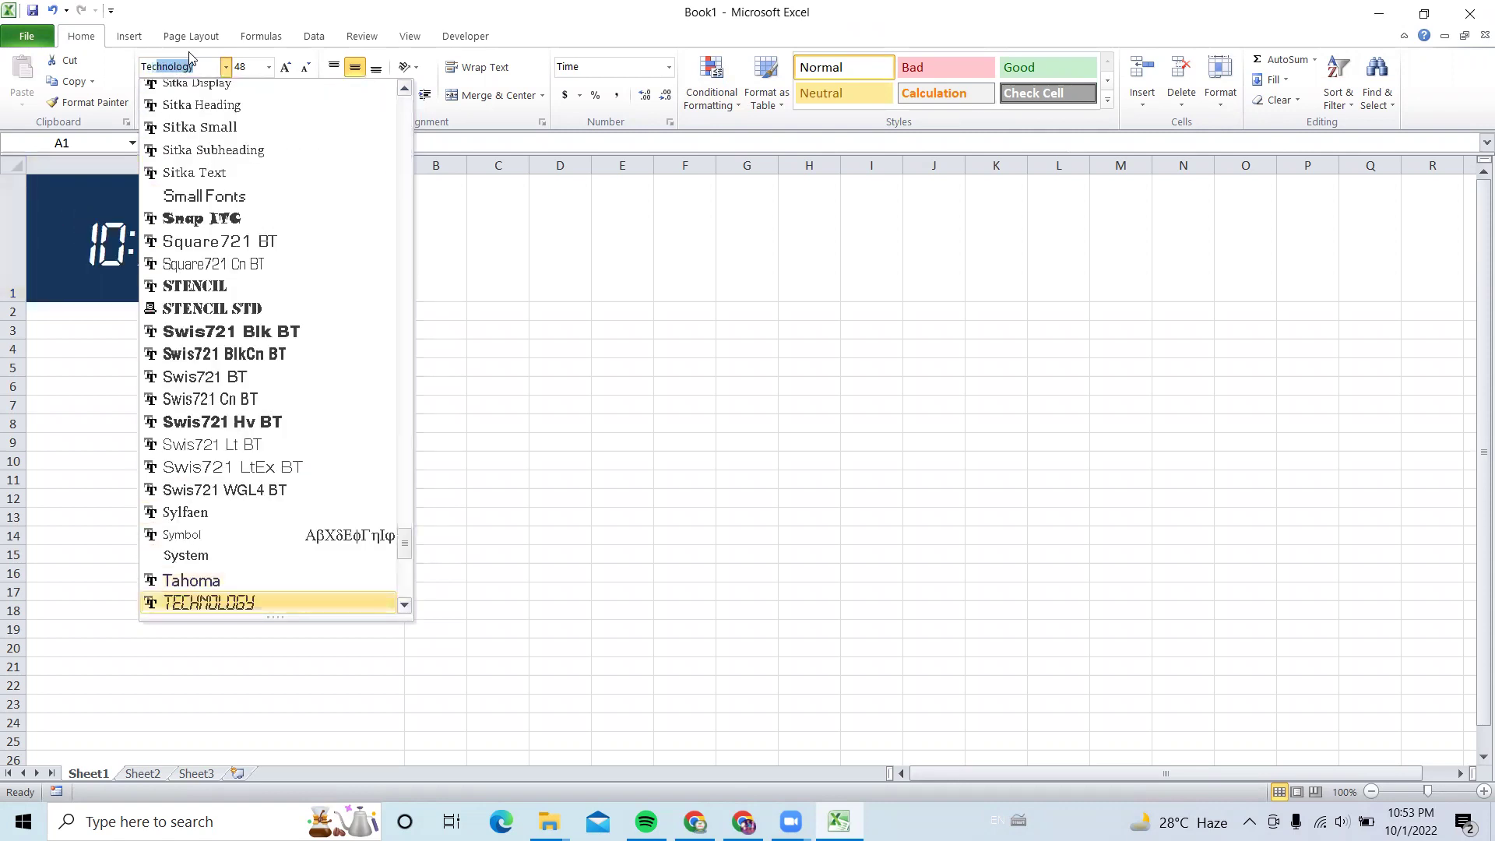
{"action": "key", "text": "Return"}
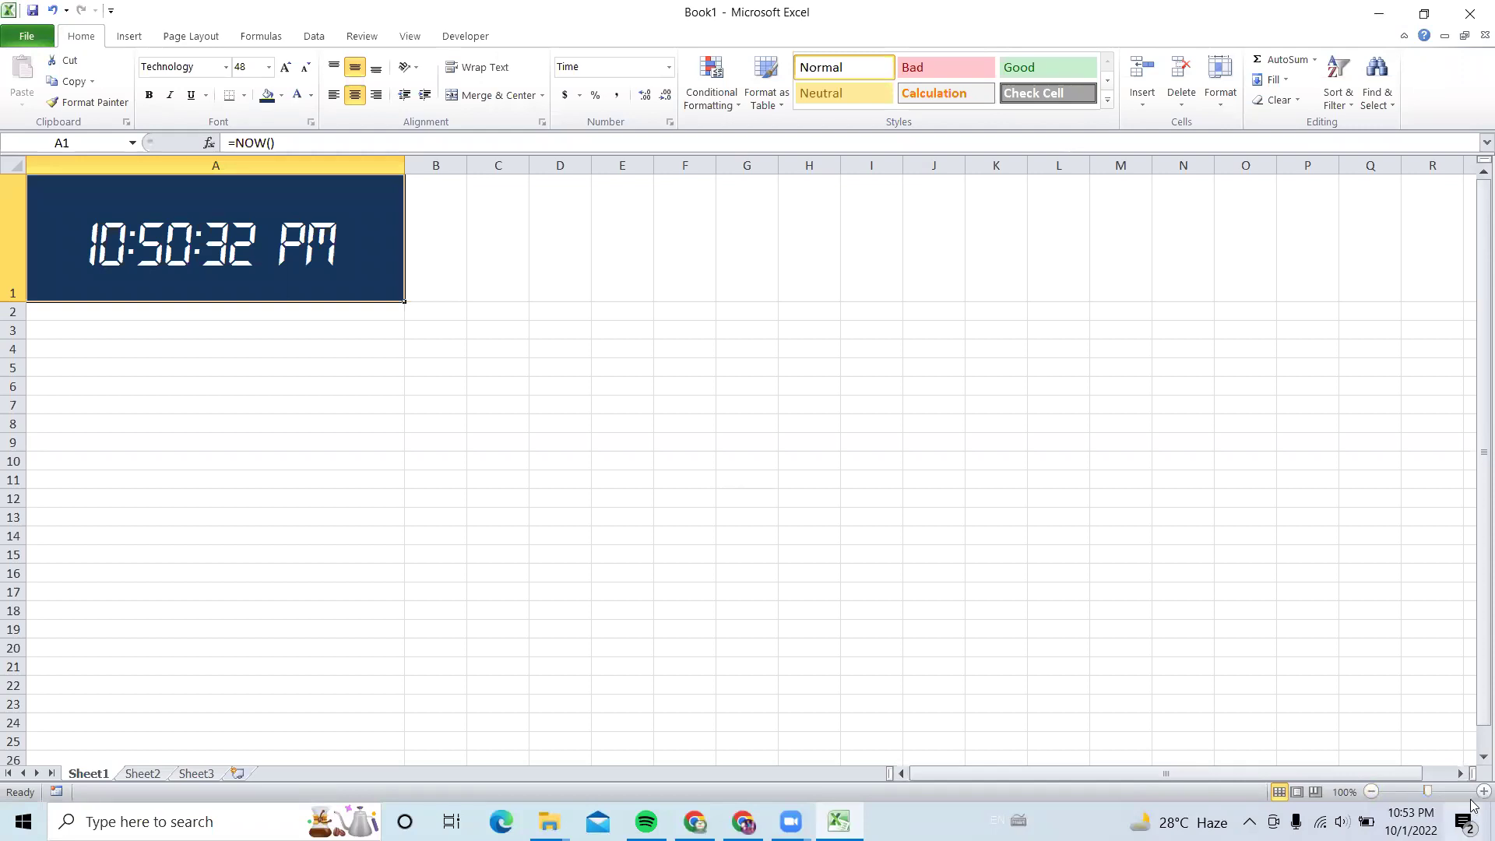
{"action": "scroll", "coordinate": [1473, 796], "scroll_direction": "up", "scroll_amount": 2}
{"action": "scroll", "coordinate": [1473, 796], "scroll_direction": "up", "scroll_amount": 2}
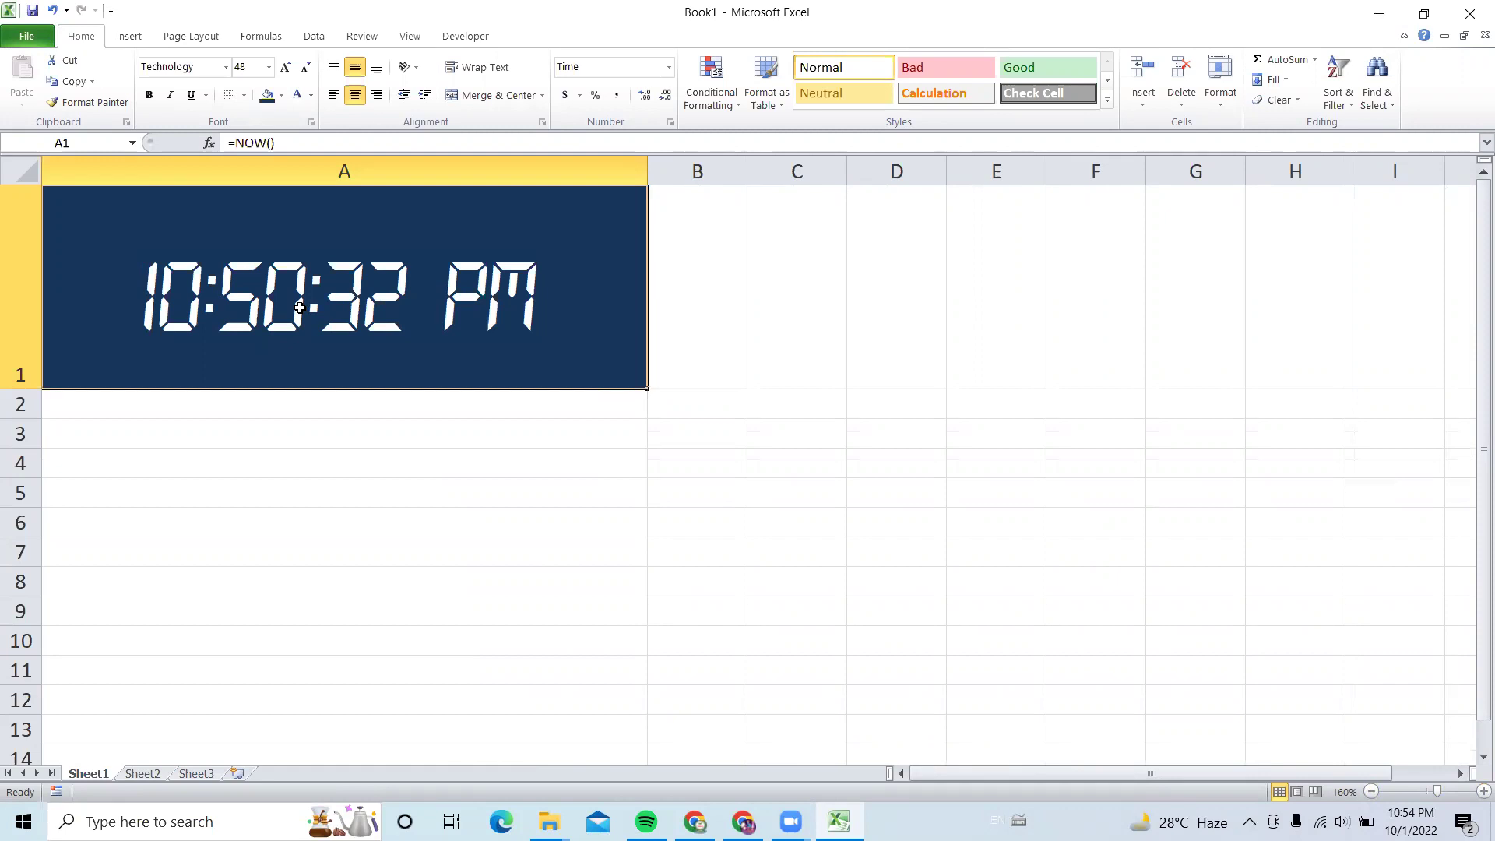
{"action": "left_click", "coordinate": [459, 39]}
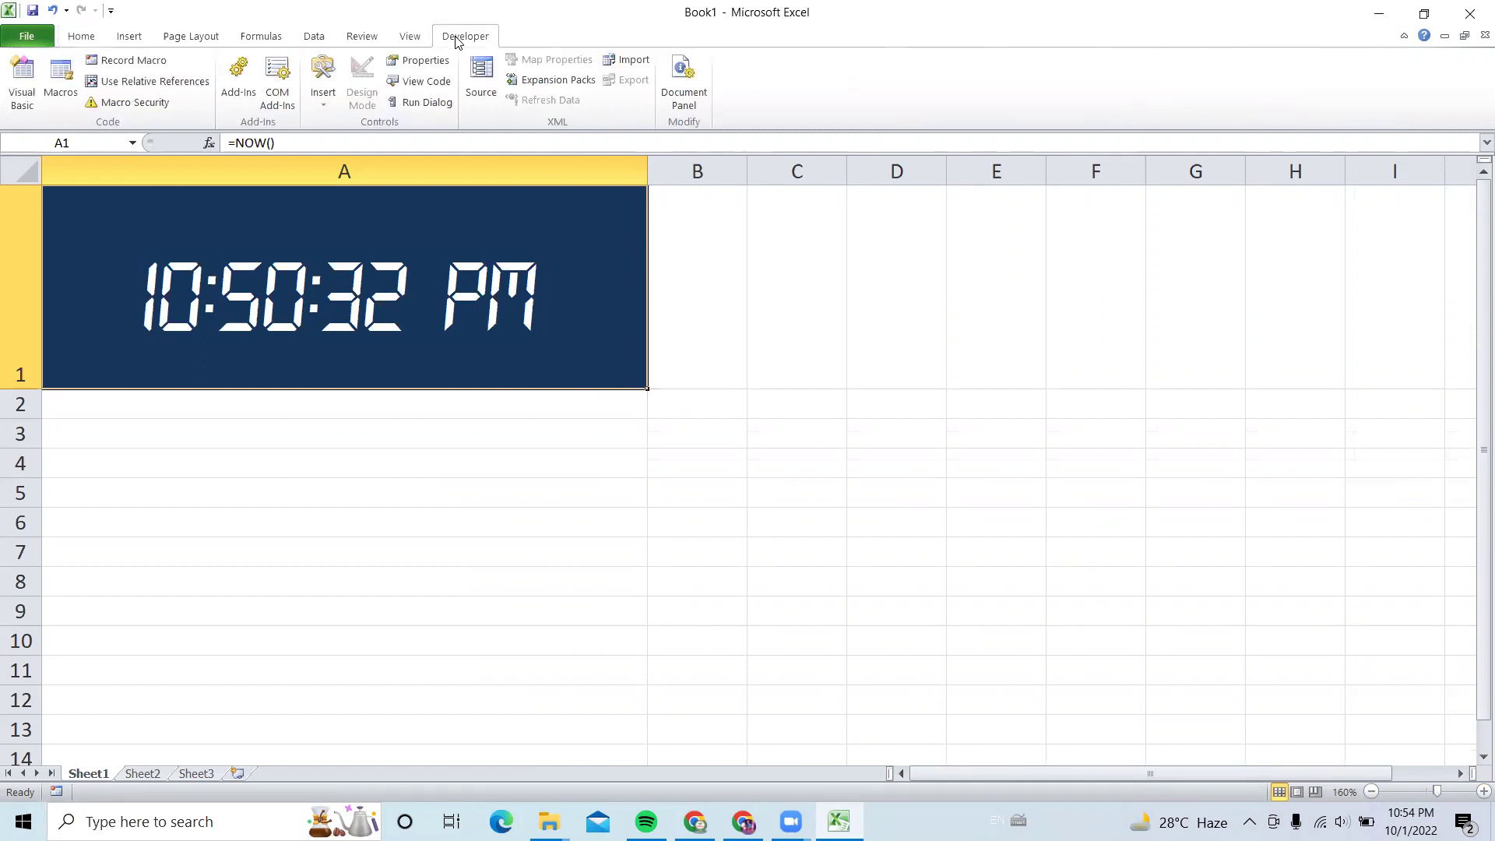
- Enable the Developer tab under Customize Ribbon in Excel Options and confirm
{"action": "left_click", "coordinate": [50, 43]}
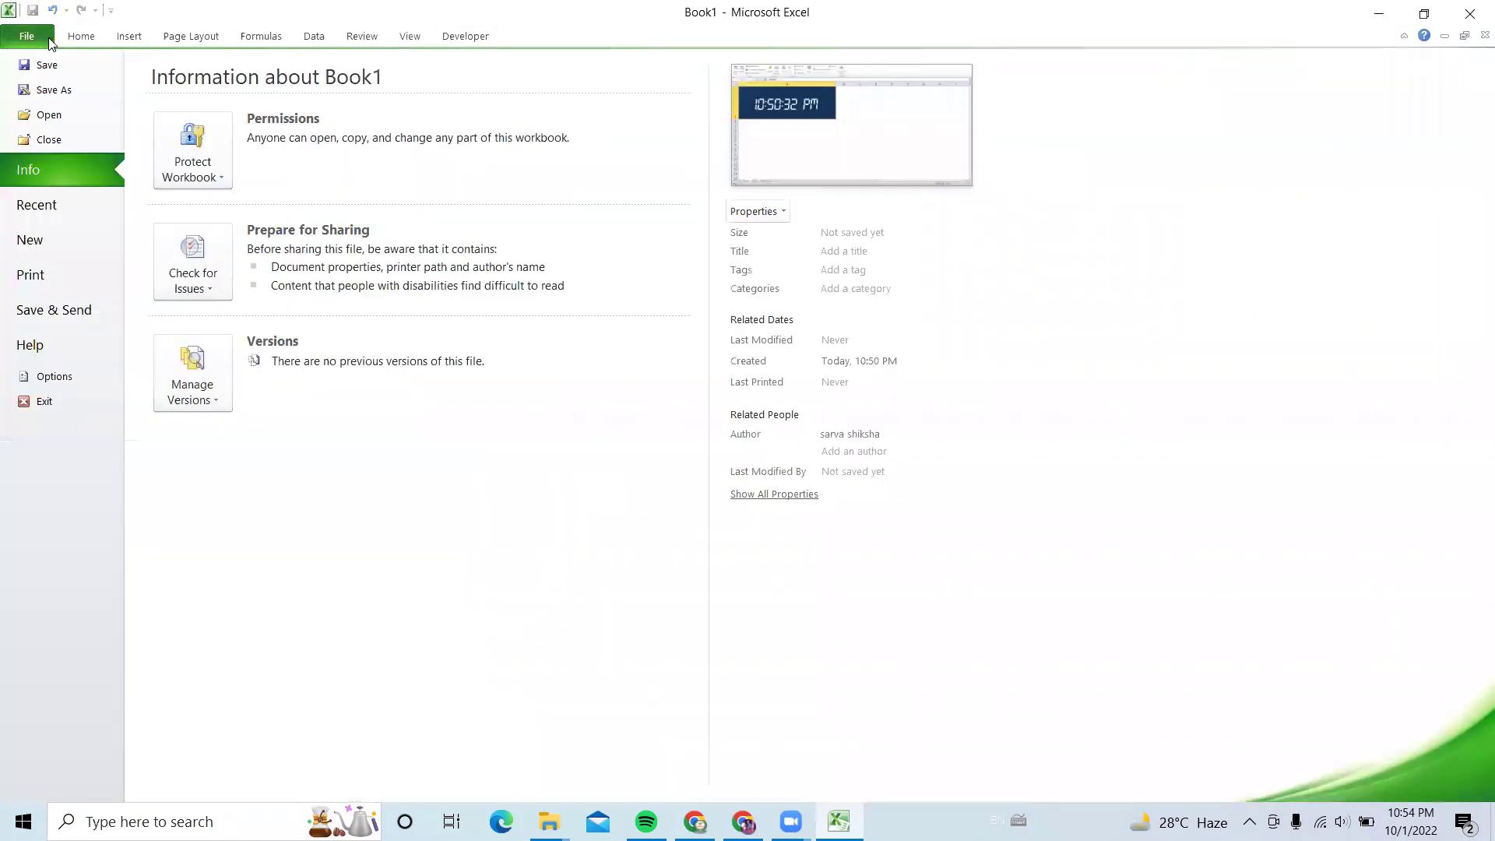
{"action": "left_click", "coordinate": [29, 381]}
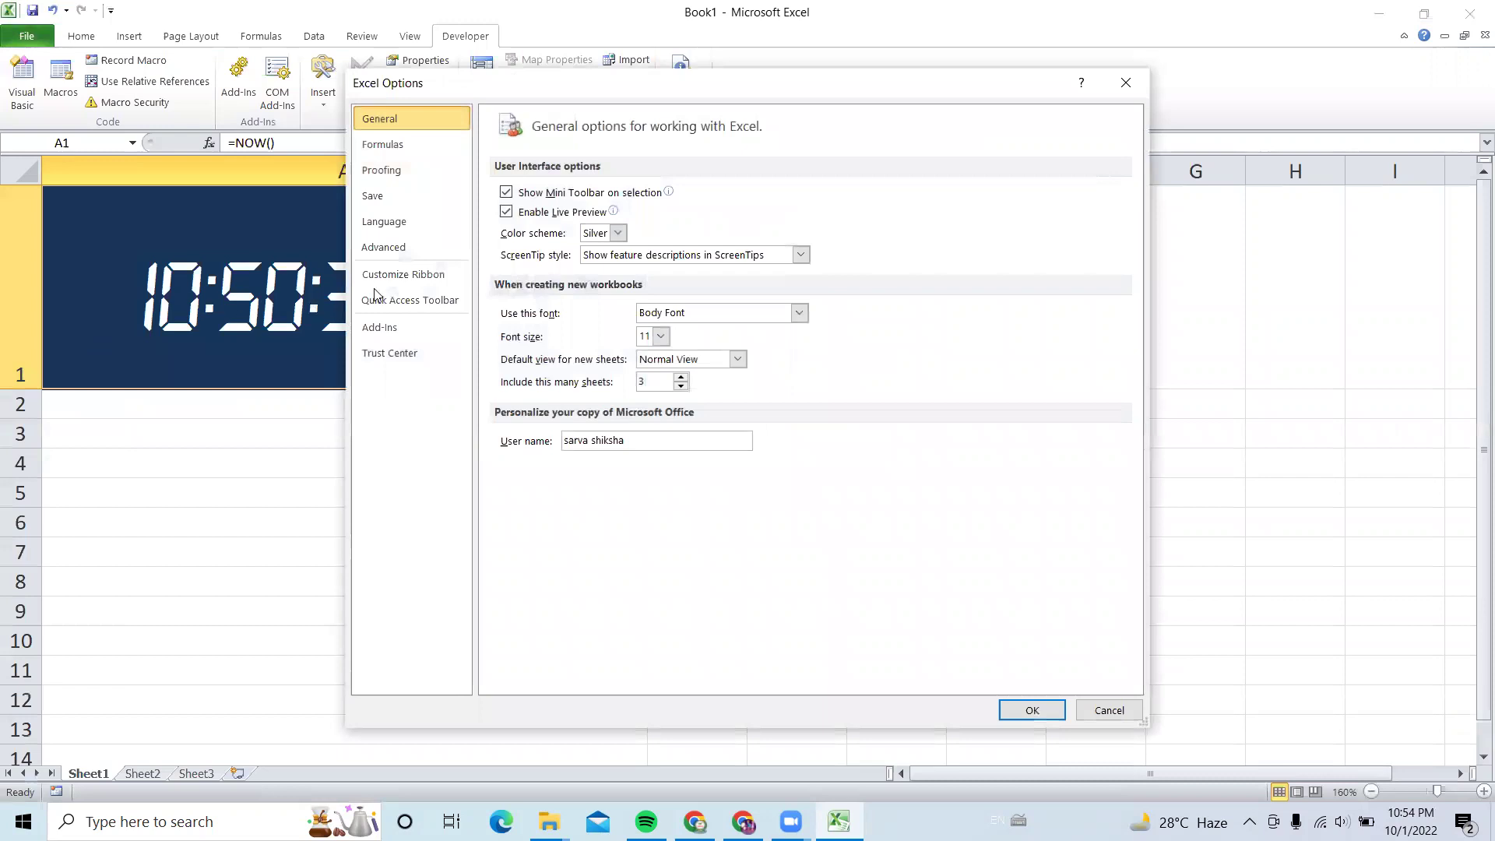
{"action": "left_click", "coordinate": [386, 145]}
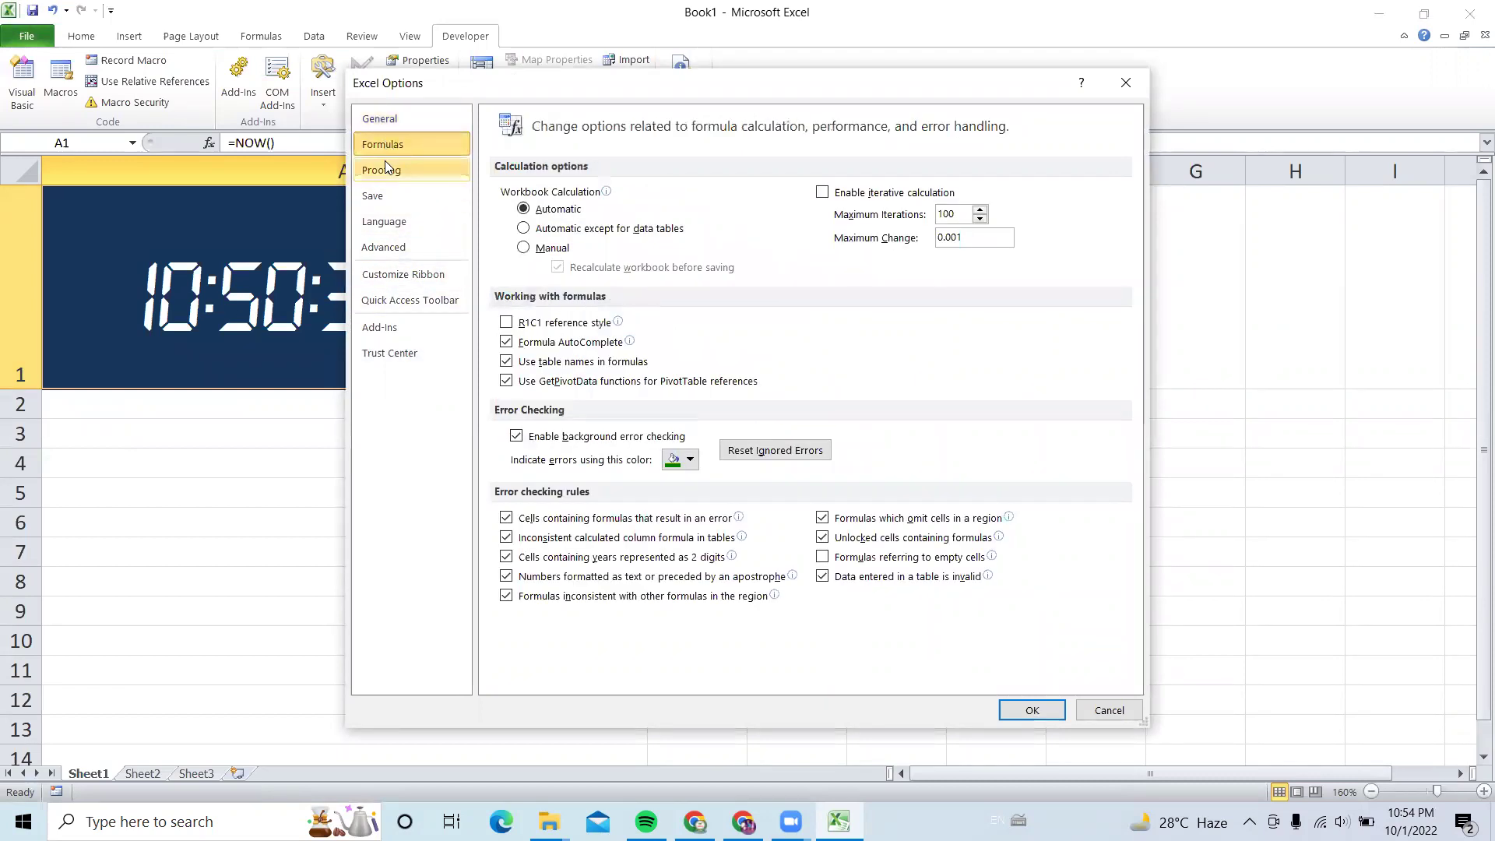
{"action": "left_click", "coordinate": [386, 165]}
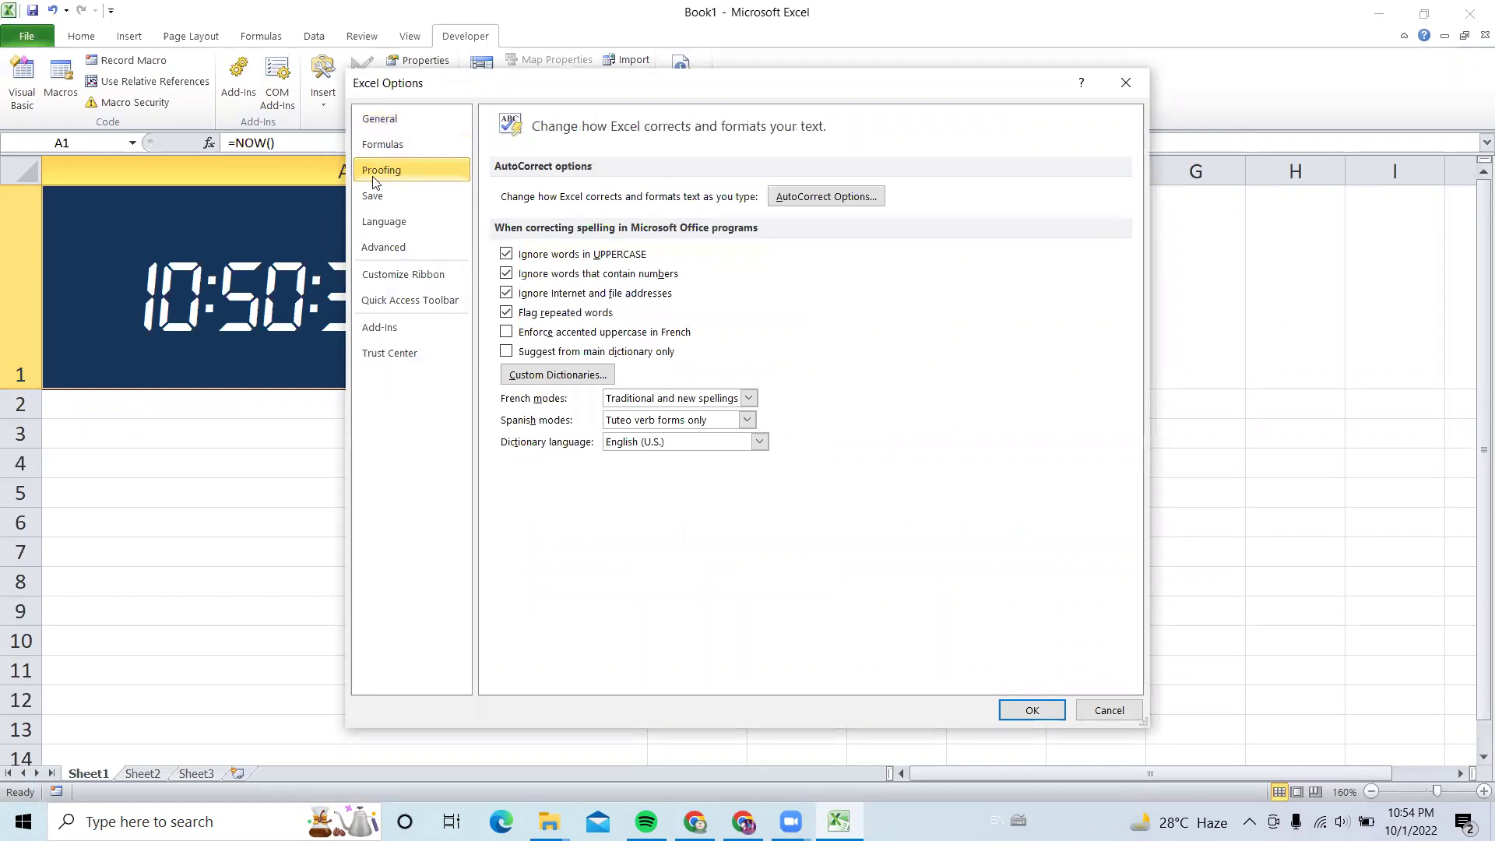
{"action": "left_click", "coordinate": [374, 200]}
{"action": "left_click", "coordinate": [376, 220]}
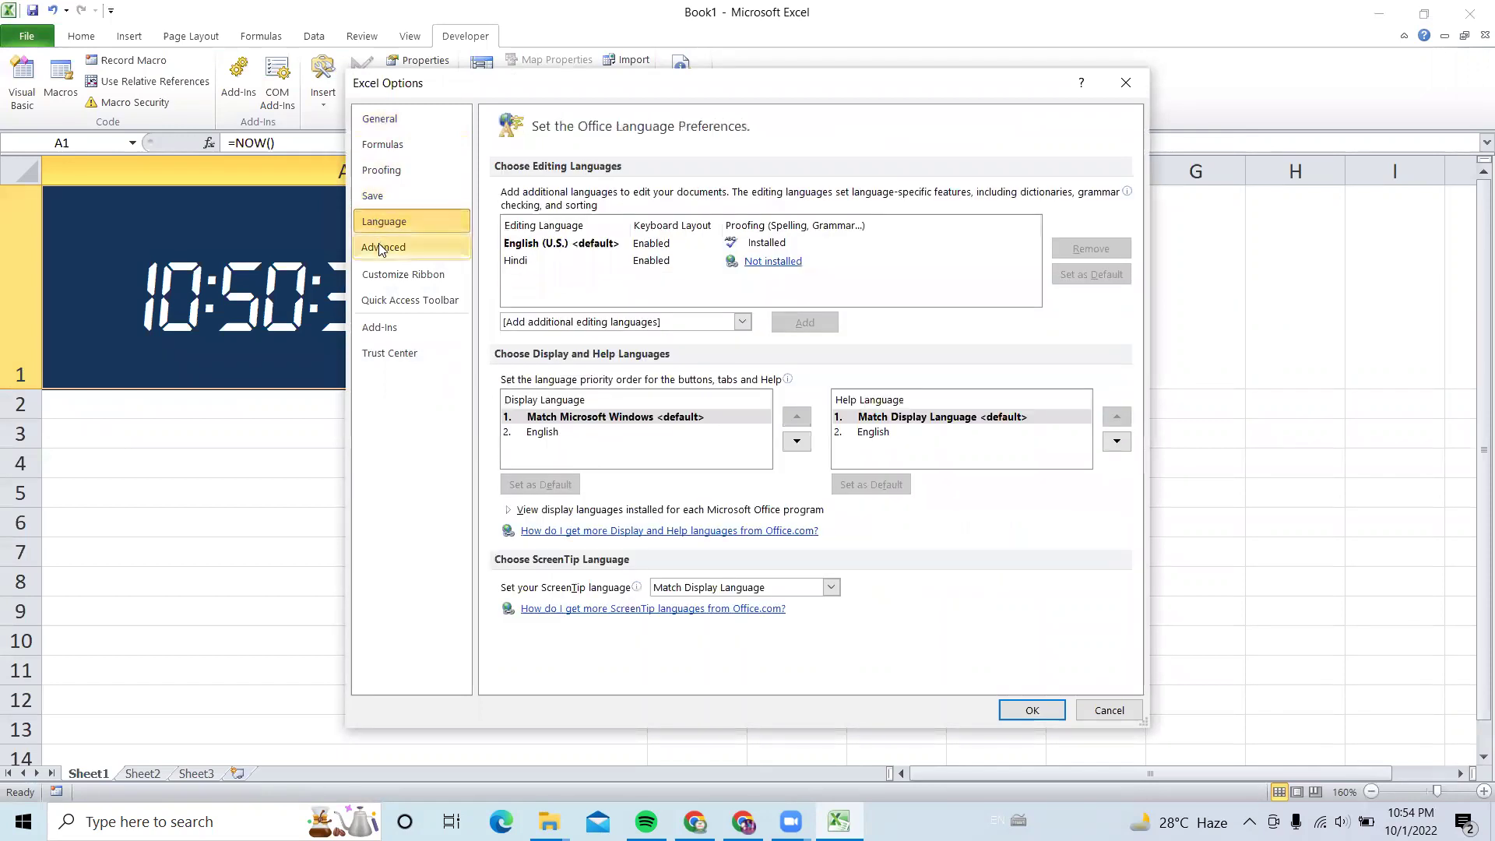
{"action": "left_click", "coordinate": [382, 247]}
{"action": "left_click", "coordinate": [382, 275]}
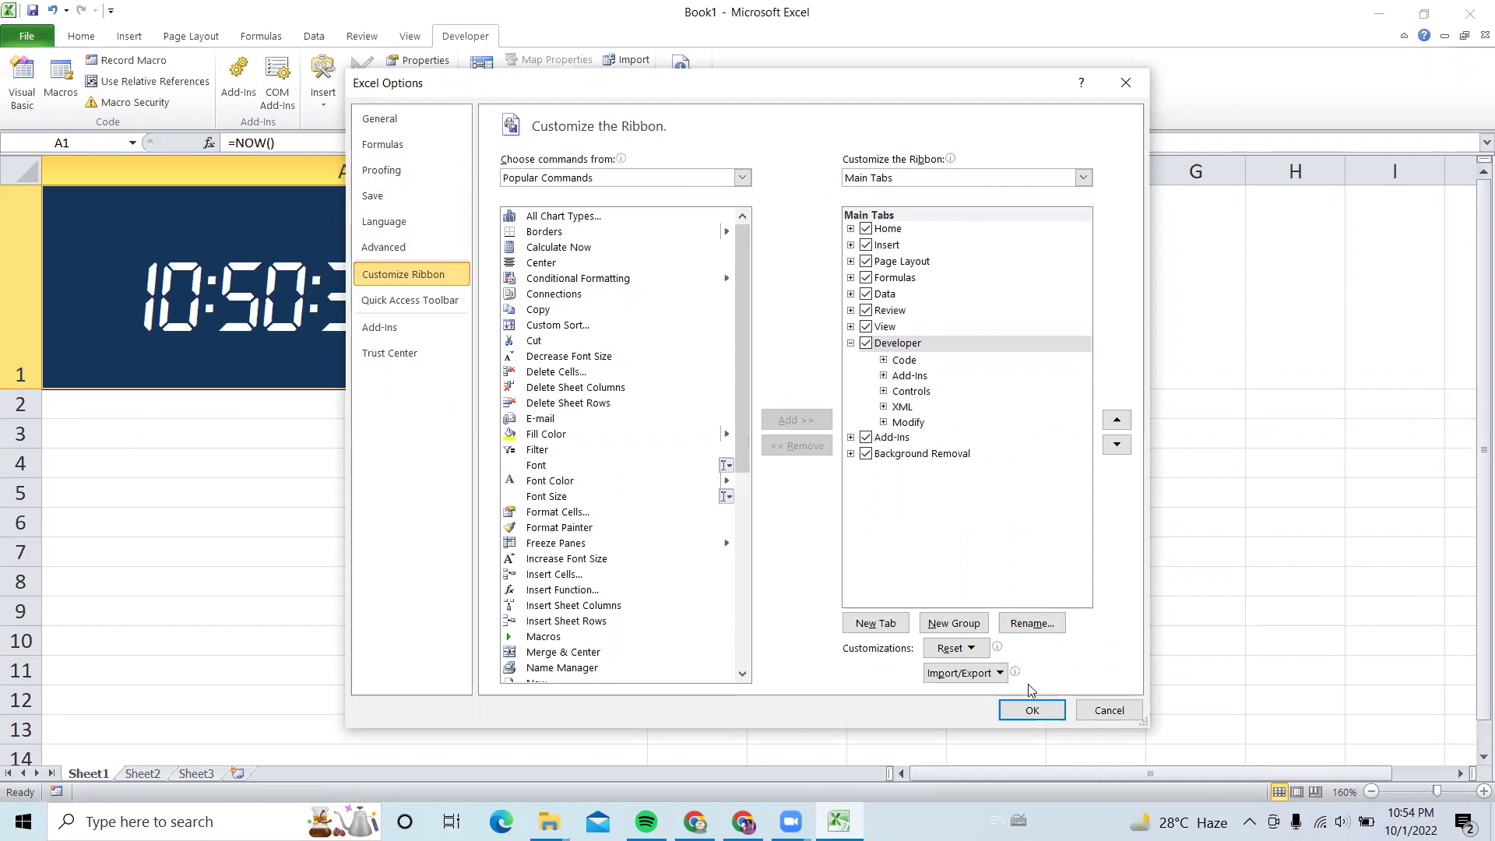
{"action": "left_click", "coordinate": [1029, 711]}
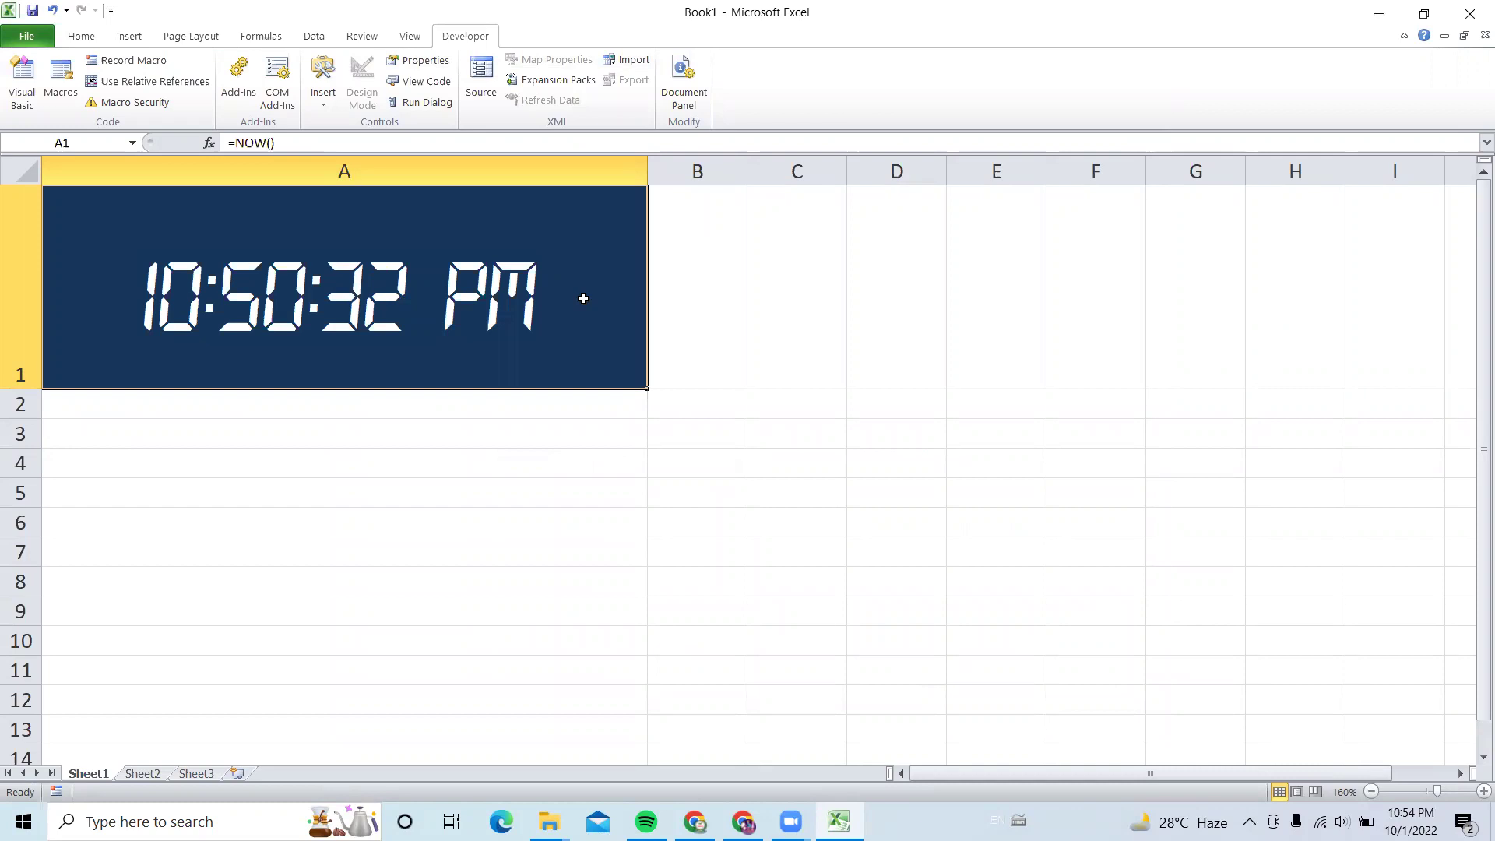
- Launch the Visual Basic editor from the Developer tab and insert a new Module1
{"action": "left_click", "coordinate": [19, 90]}
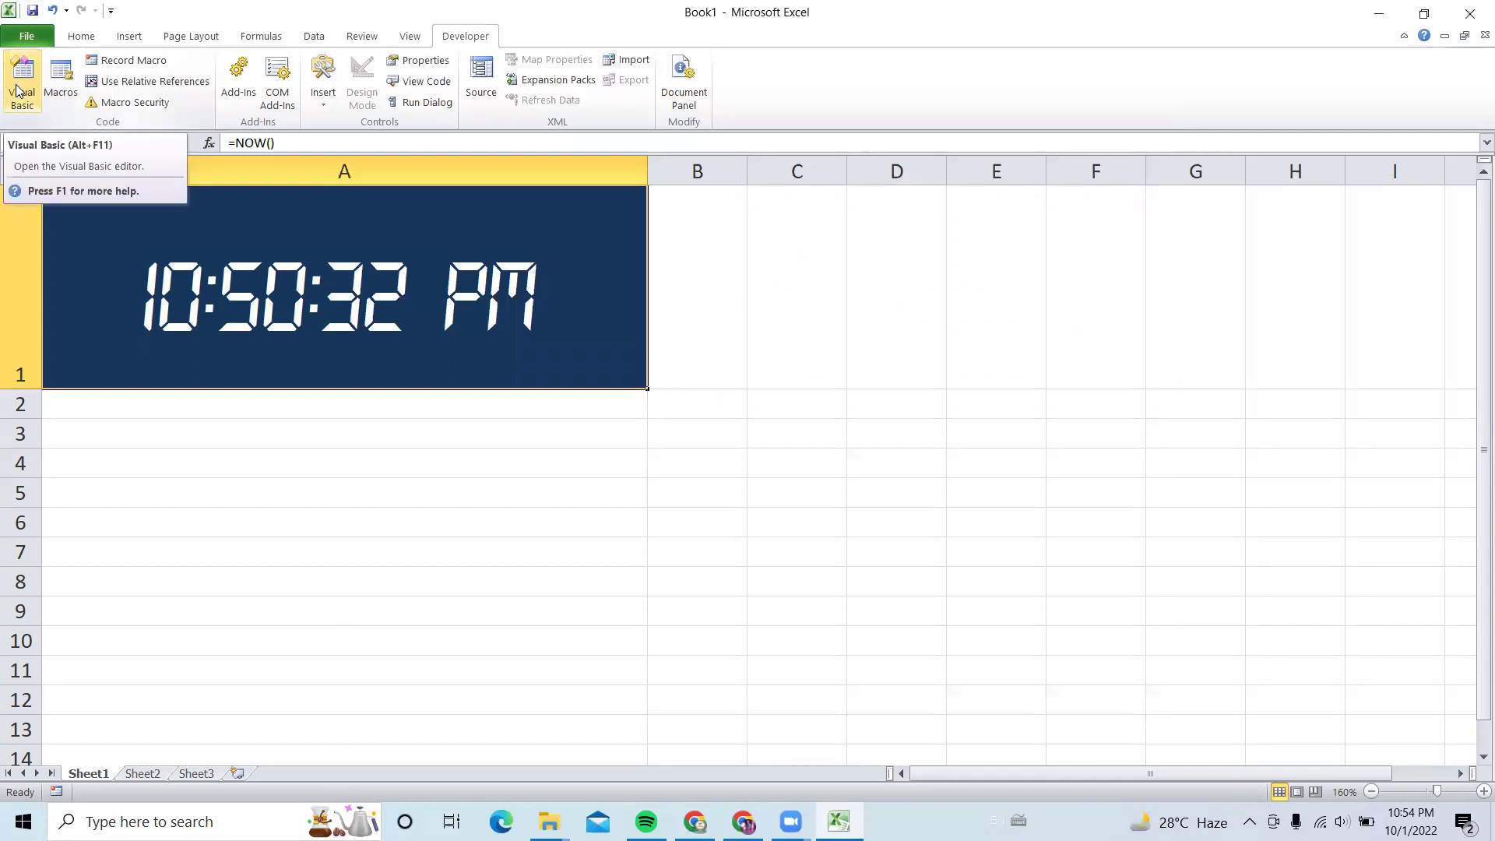
{"action": "left_click", "coordinate": [19, 90]}
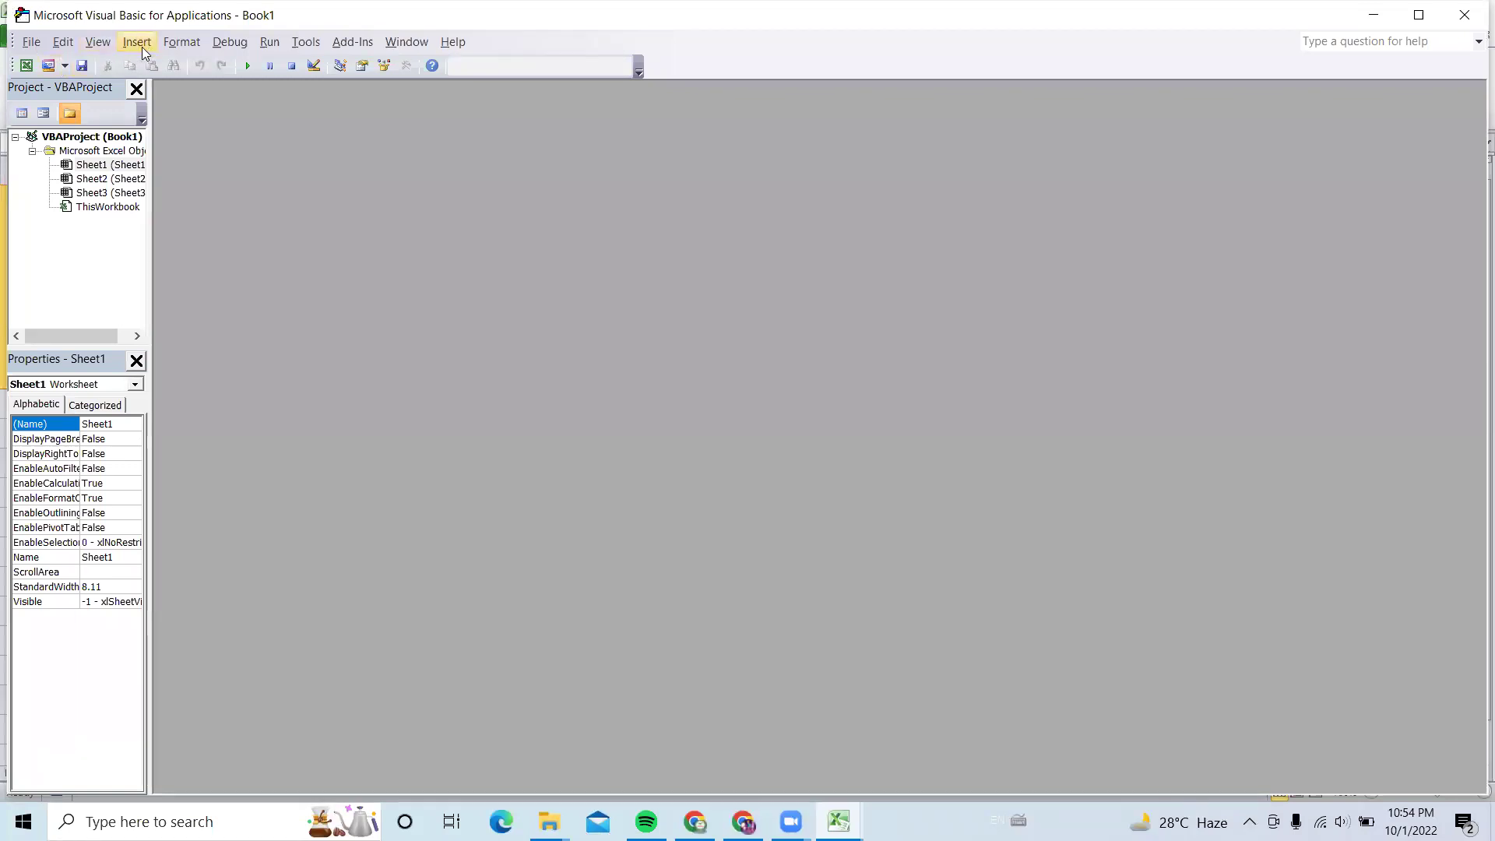
{"action": "left_click", "coordinate": [137, 44]}
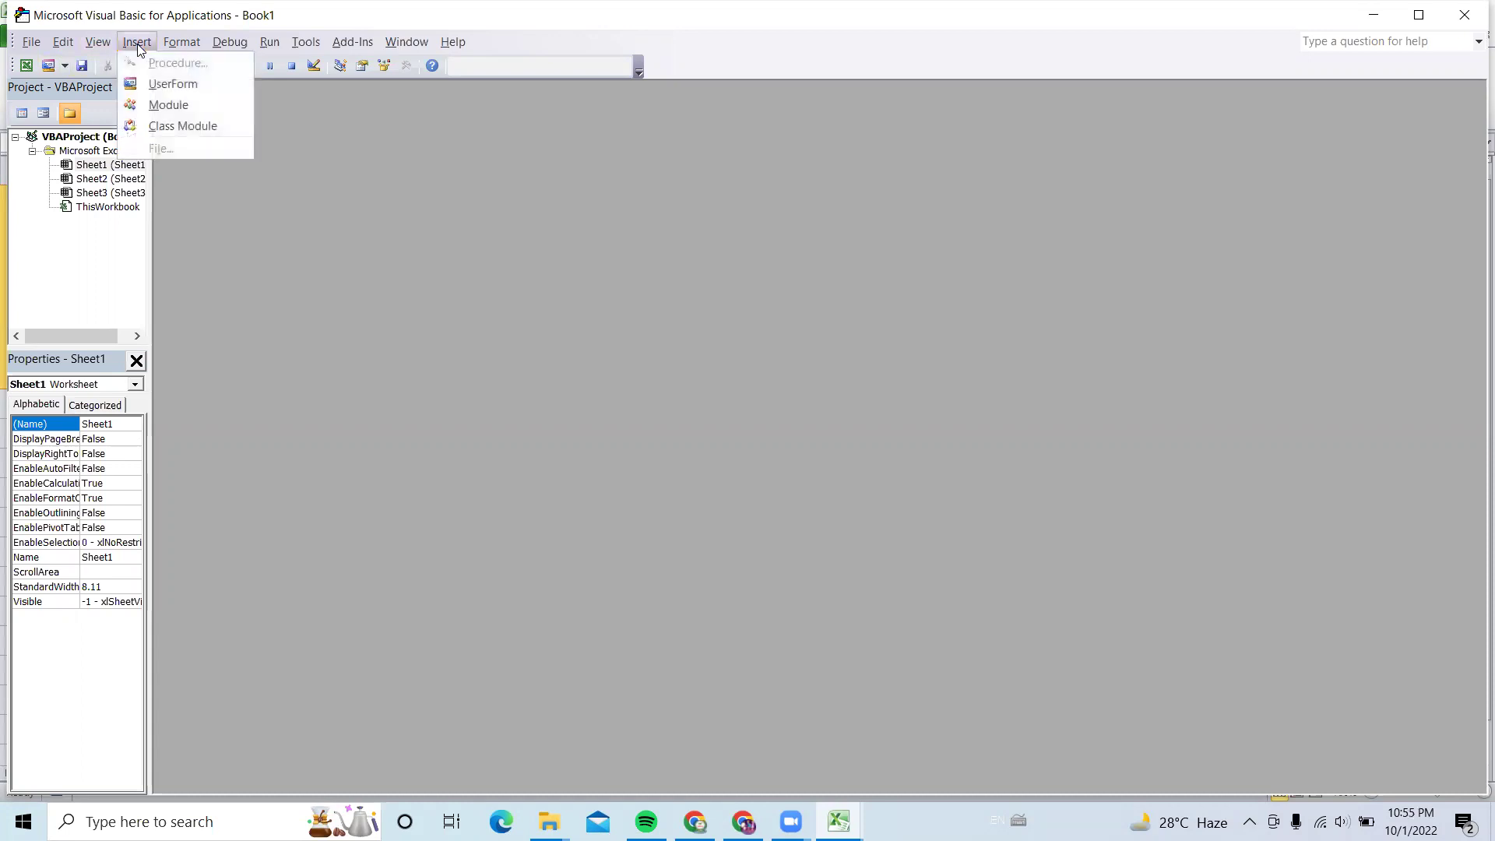
{"action": "left_click", "coordinate": [189, 108]}
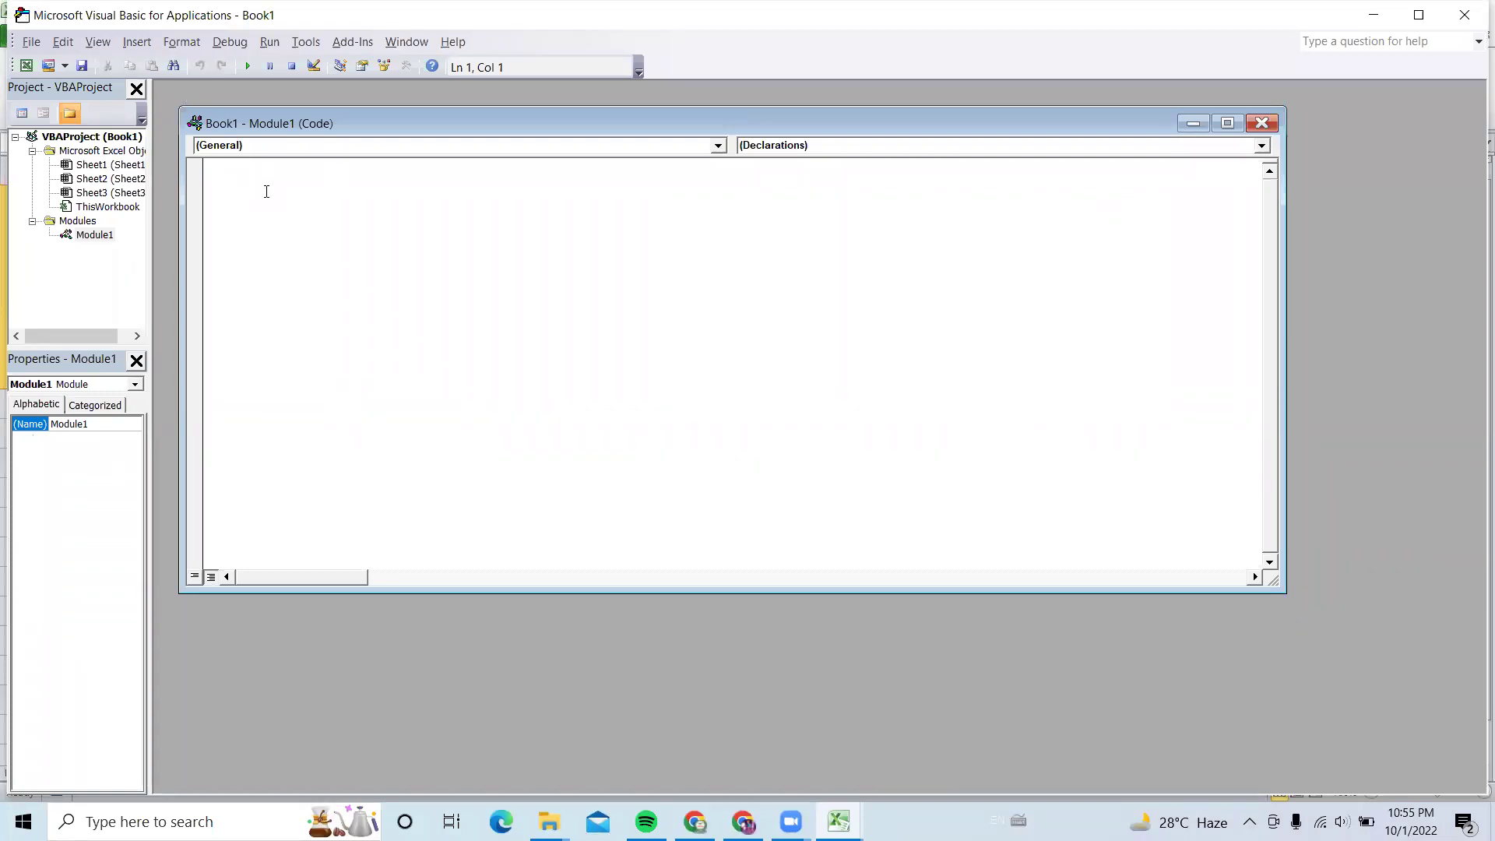
- Start Sub digital_clock() with the line Range("a1").Value = Now
{"action": "type", "text": "sub "}
{"action": "type", "text": "di"}
{"action": "type", "text": "gita"}
{"action": "type", "text": "l_"}
{"action": "type", "text": "clock"}
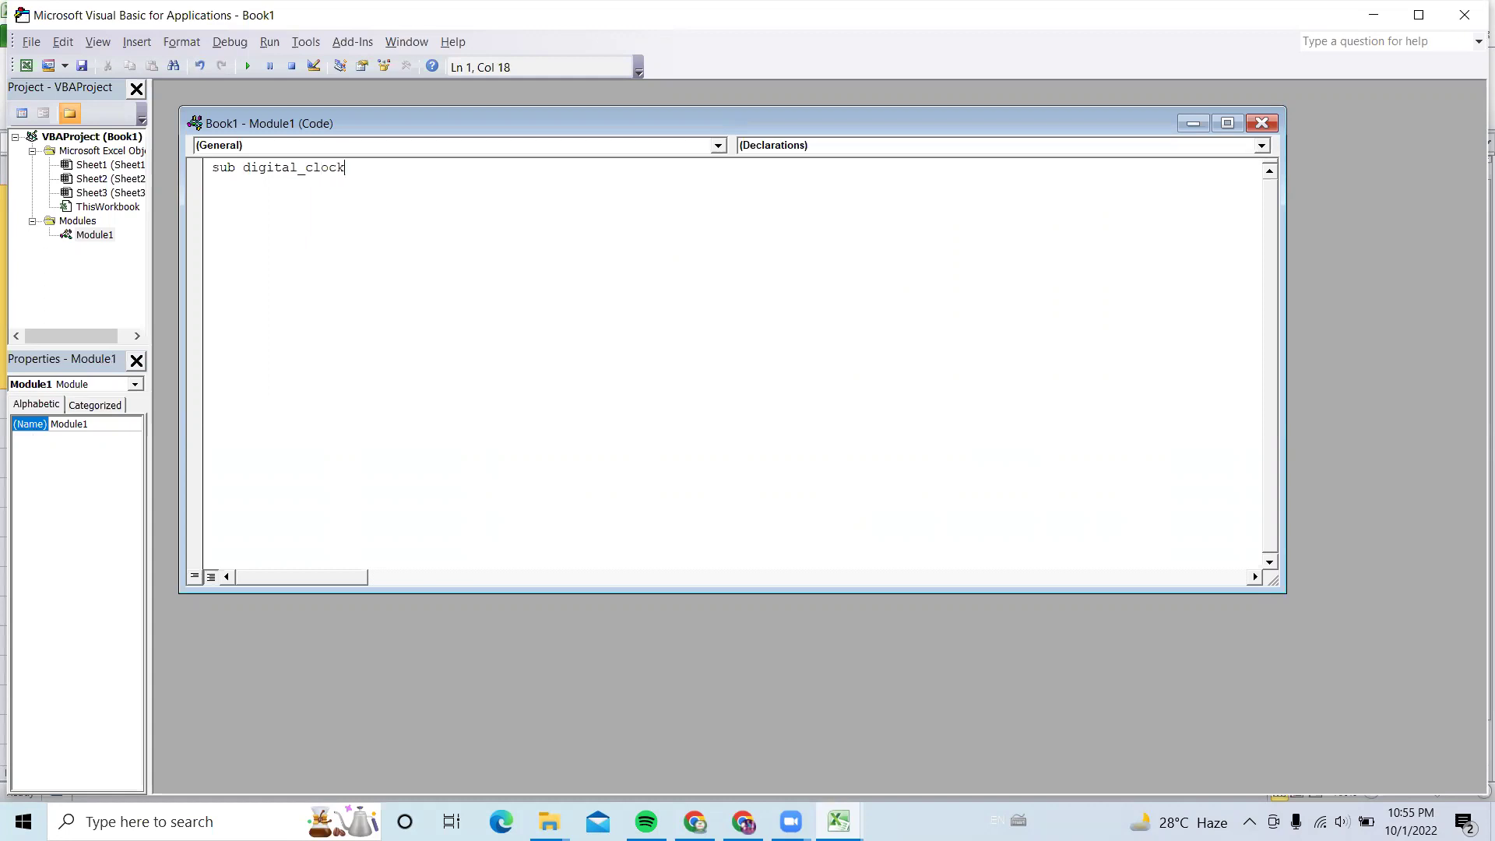
{"action": "type", "text": "()"}
{"action": "key", "text": "Return"}
{"action": "type", "text": "Range"}
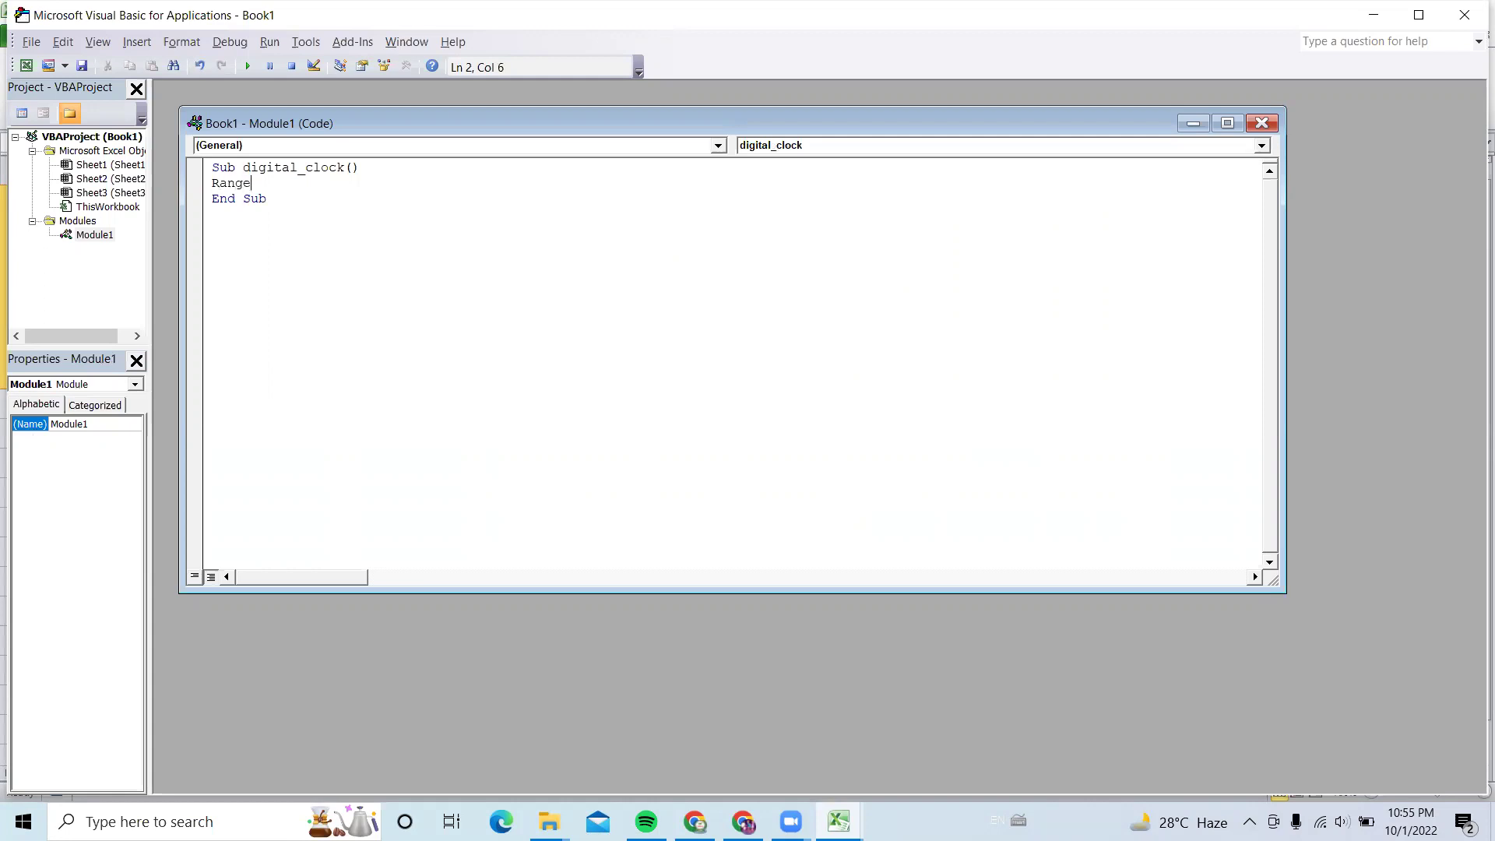
{"action": "type", "text": "(\"a"}
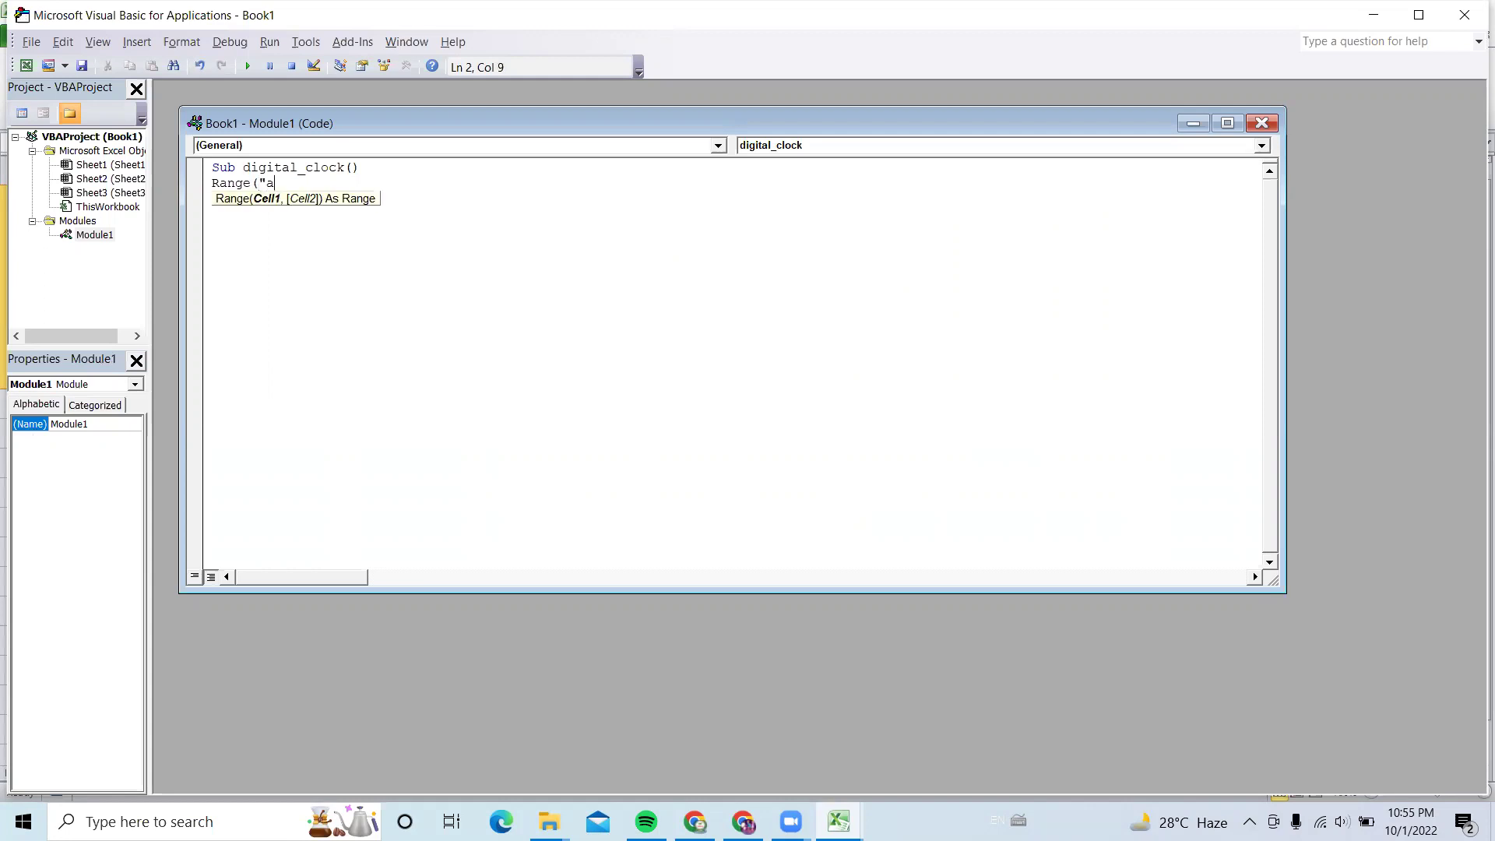
{"action": "type", "text": "1\""}
{"action": "type", "text": ")"}
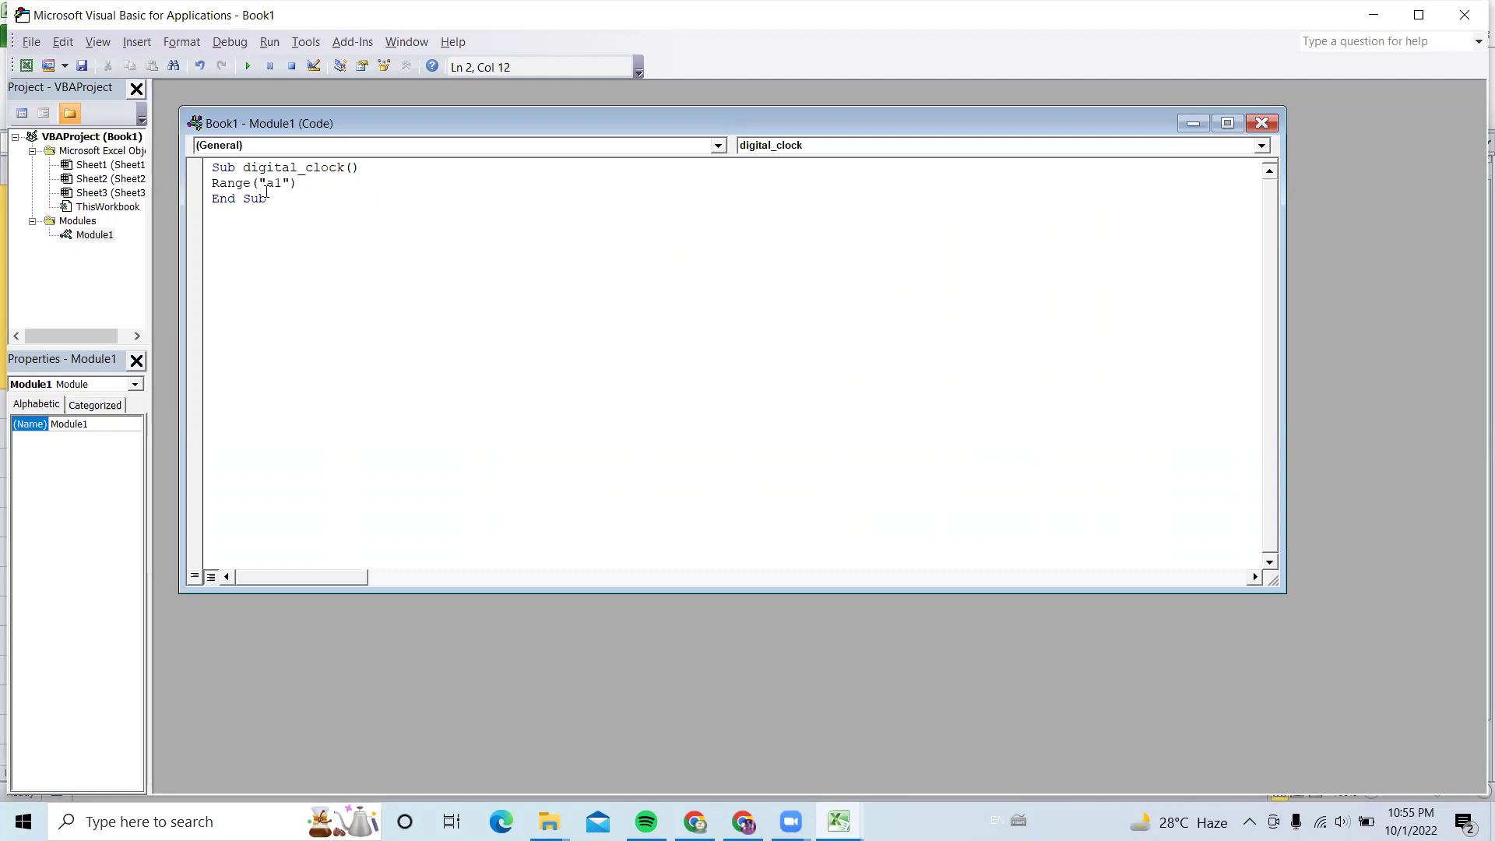
{"action": "type", "text": ".va"}
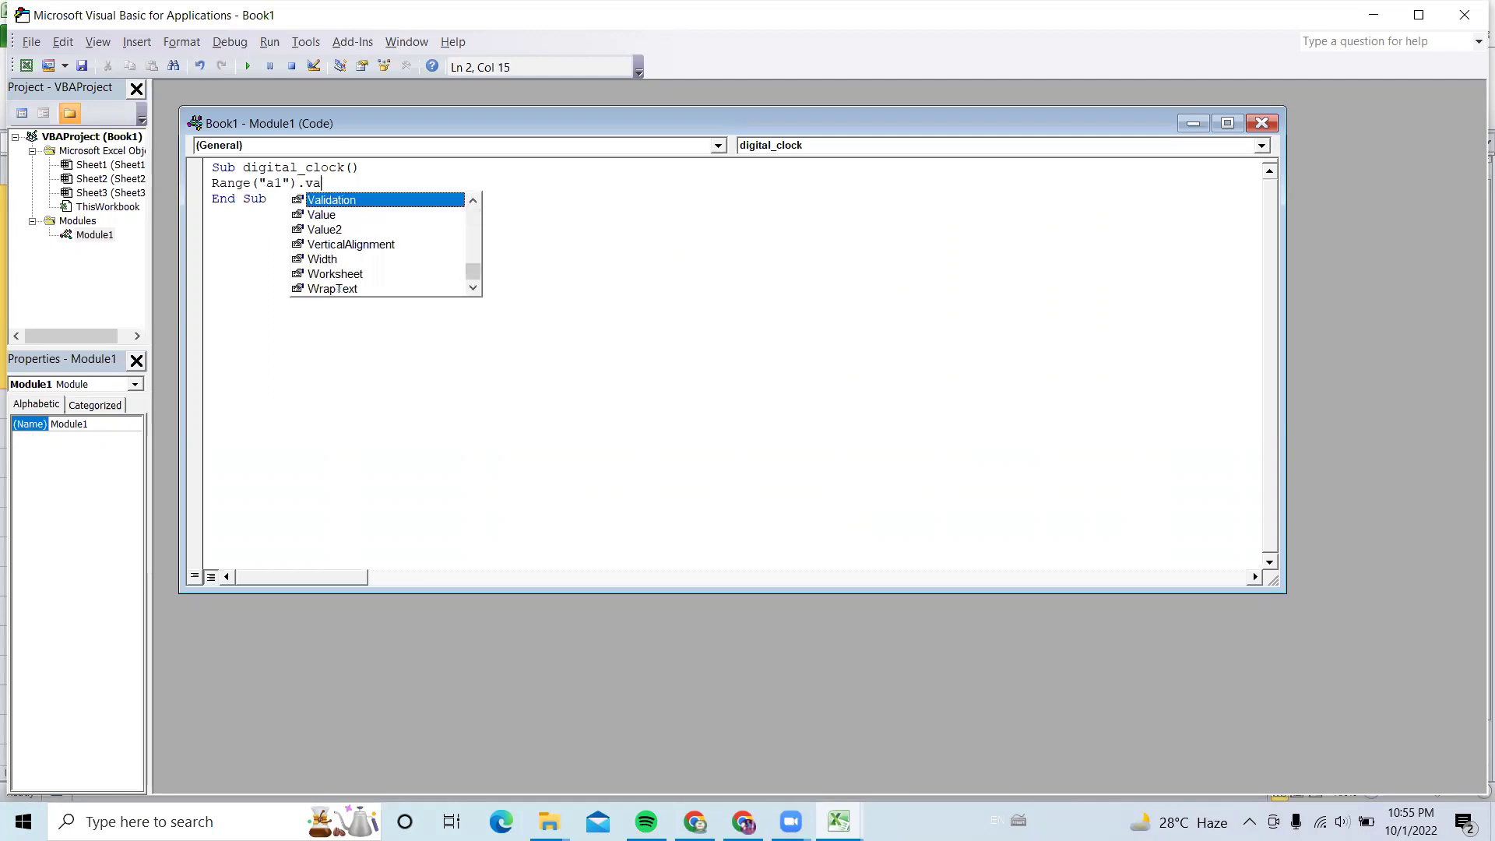
{"action": "type", "text": "lue"}
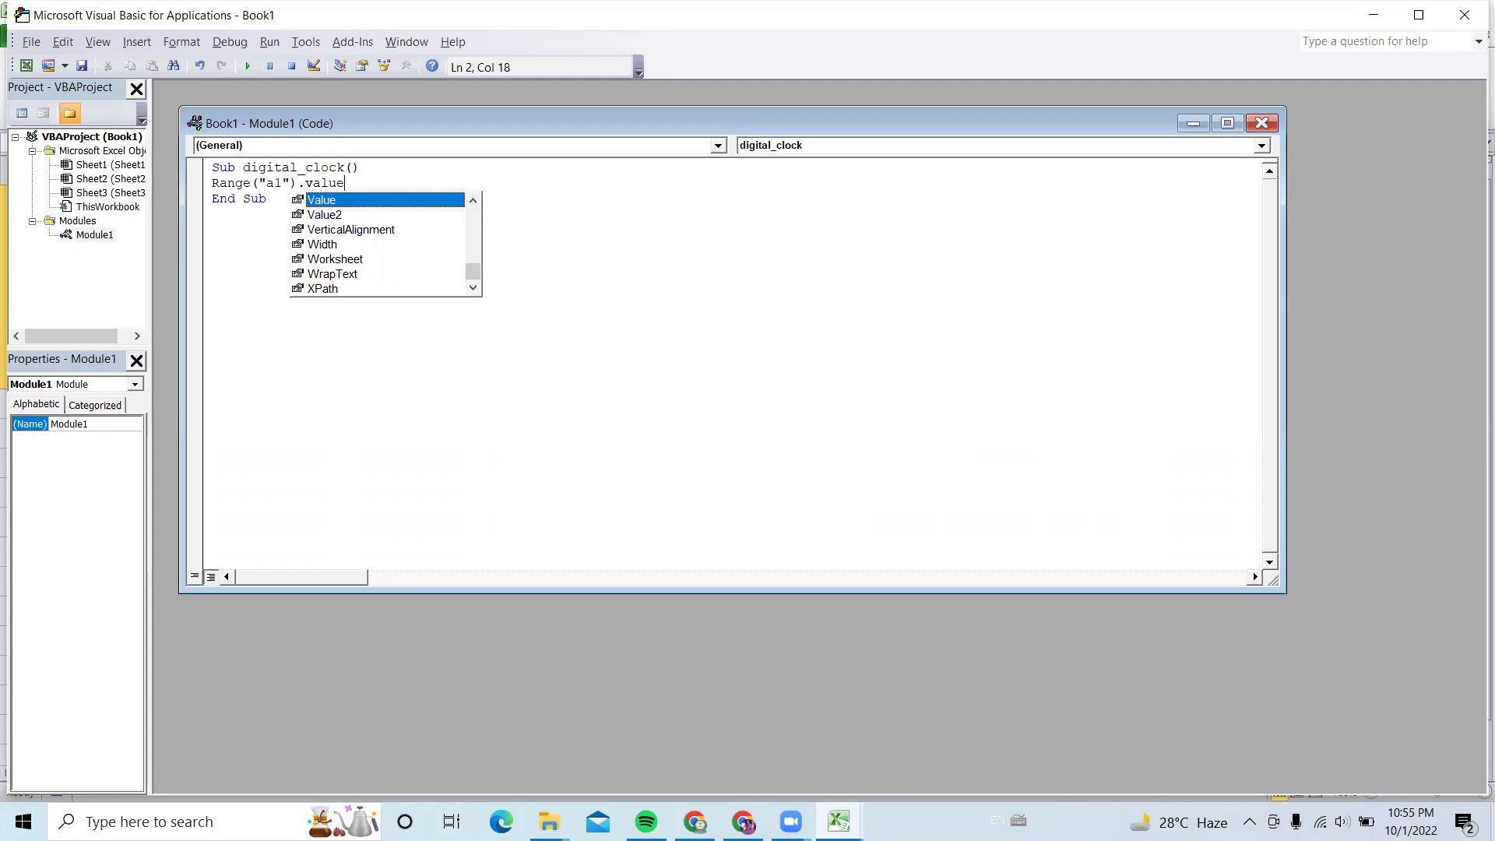
{"action": "type", "text": "=now"}
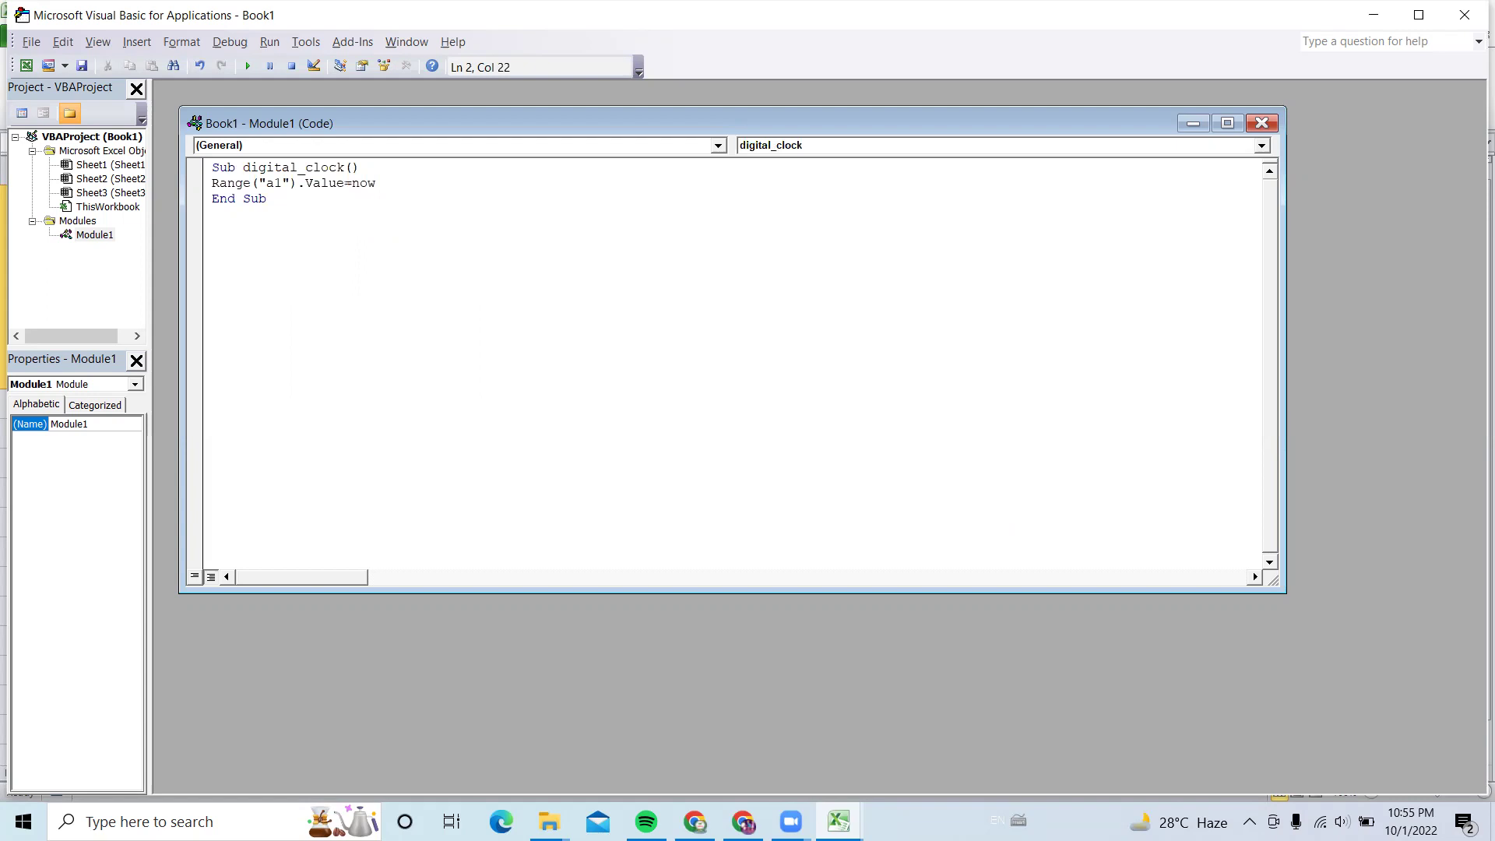
{"action": "key", "text": "Return"}
- Add Application.OnTime Now + TimeValue("00:00:01"), "digital_clock" to rerun it every second
{"action": "type", "text": "Alli"}
{"action": "key", "text": "BackSpace"}
{"action": "key", "text": "BackSpace"}
{"action": "key", "text": "BackSpace"}
{"action": "type", "text": "pplication"}
{"action": "type", "text": ".o"}
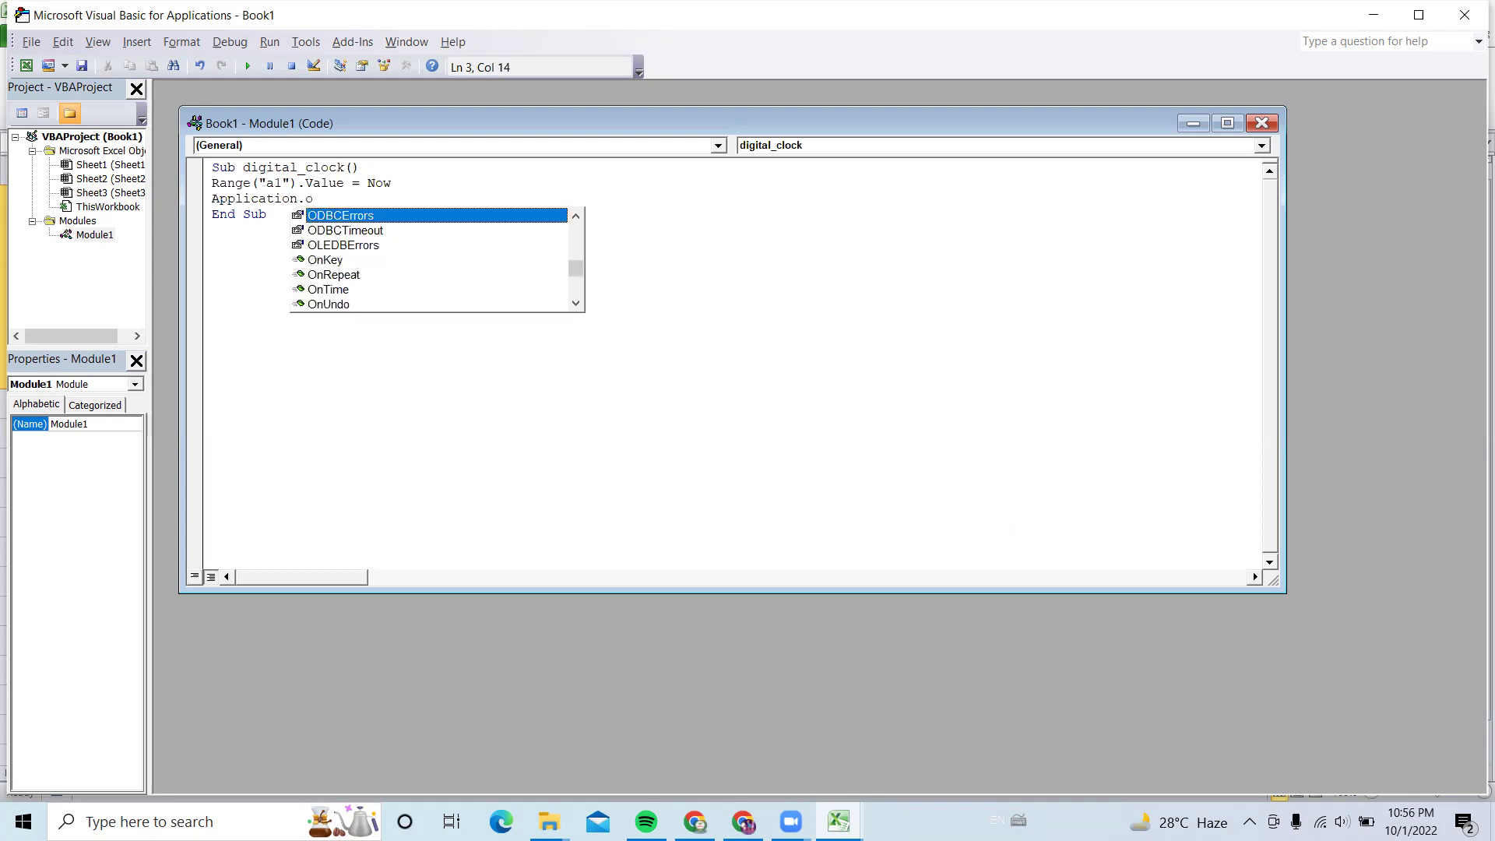
{"action": "type", "text": "n"}
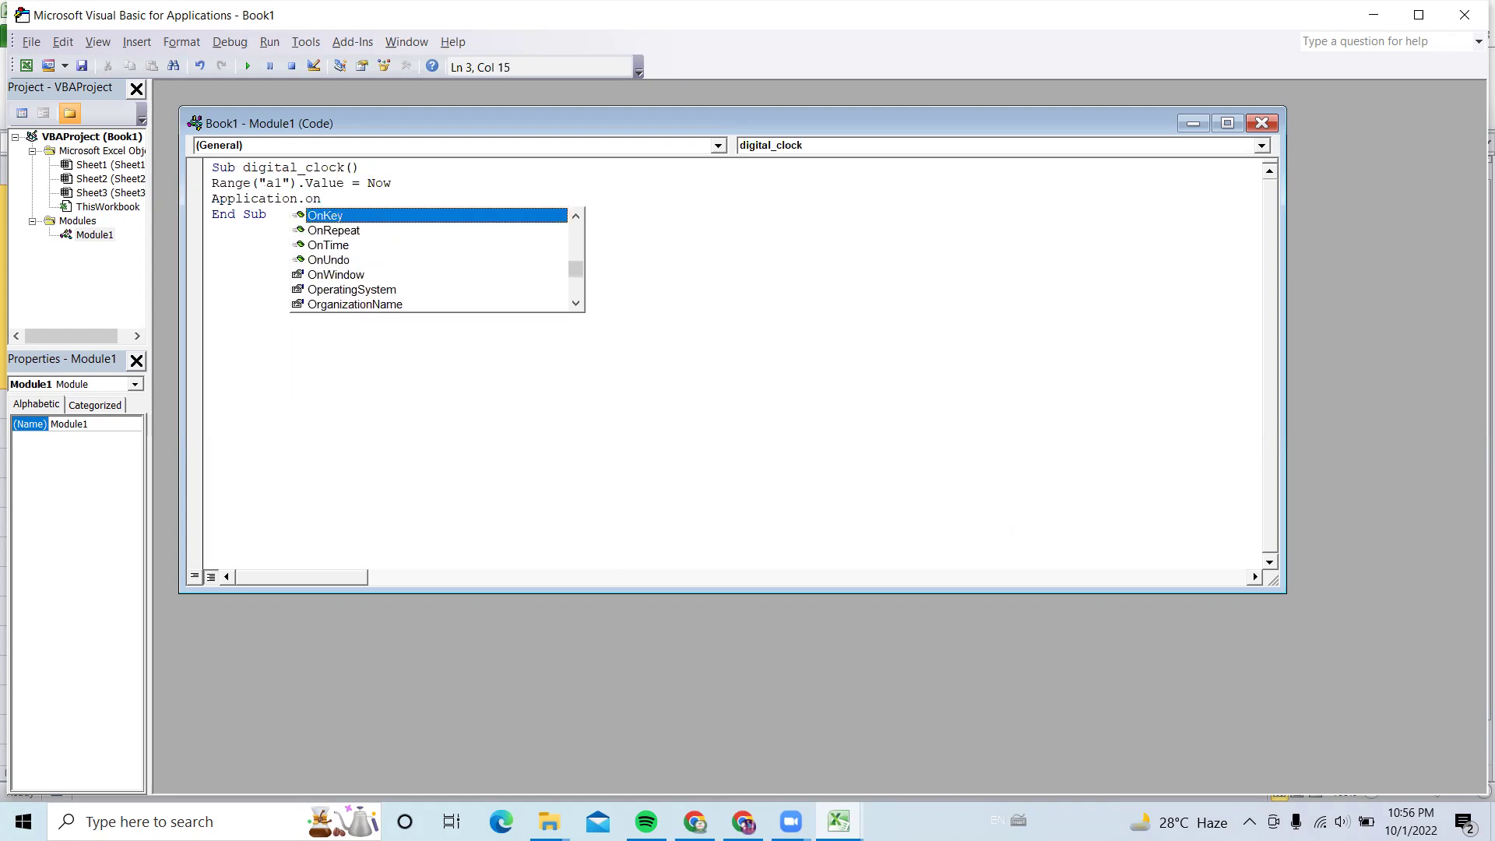
{"action": "type", "text": "t"}
{"action": "key", "text": "Tab"}
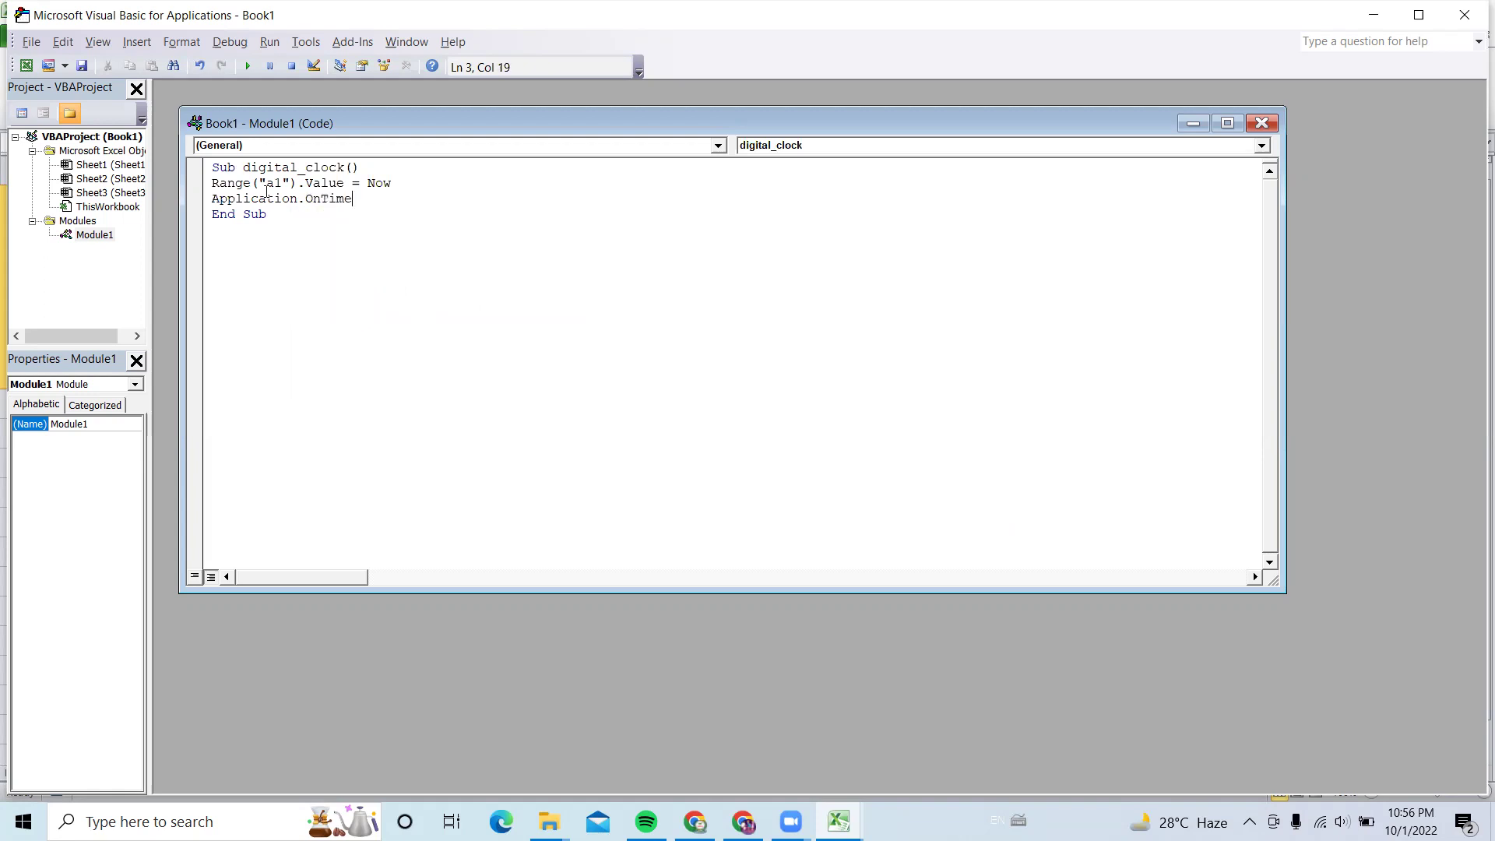
{"action": "type", "text": " now"}
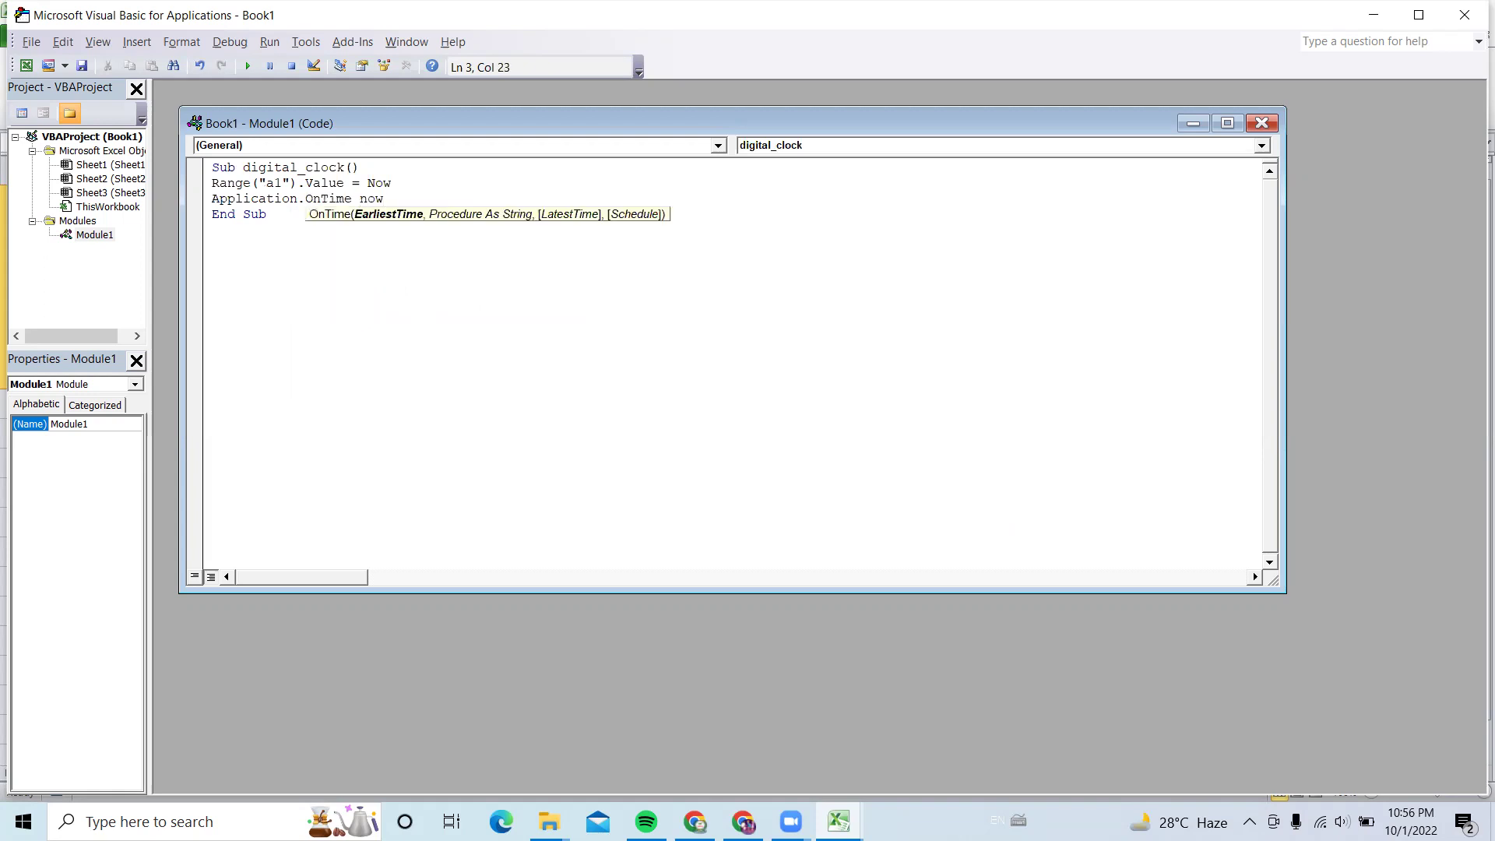
{"action": "type", "text": "+time"}
{"action": "type", "text": "value"}
{"action": "type", "text": "(\""}
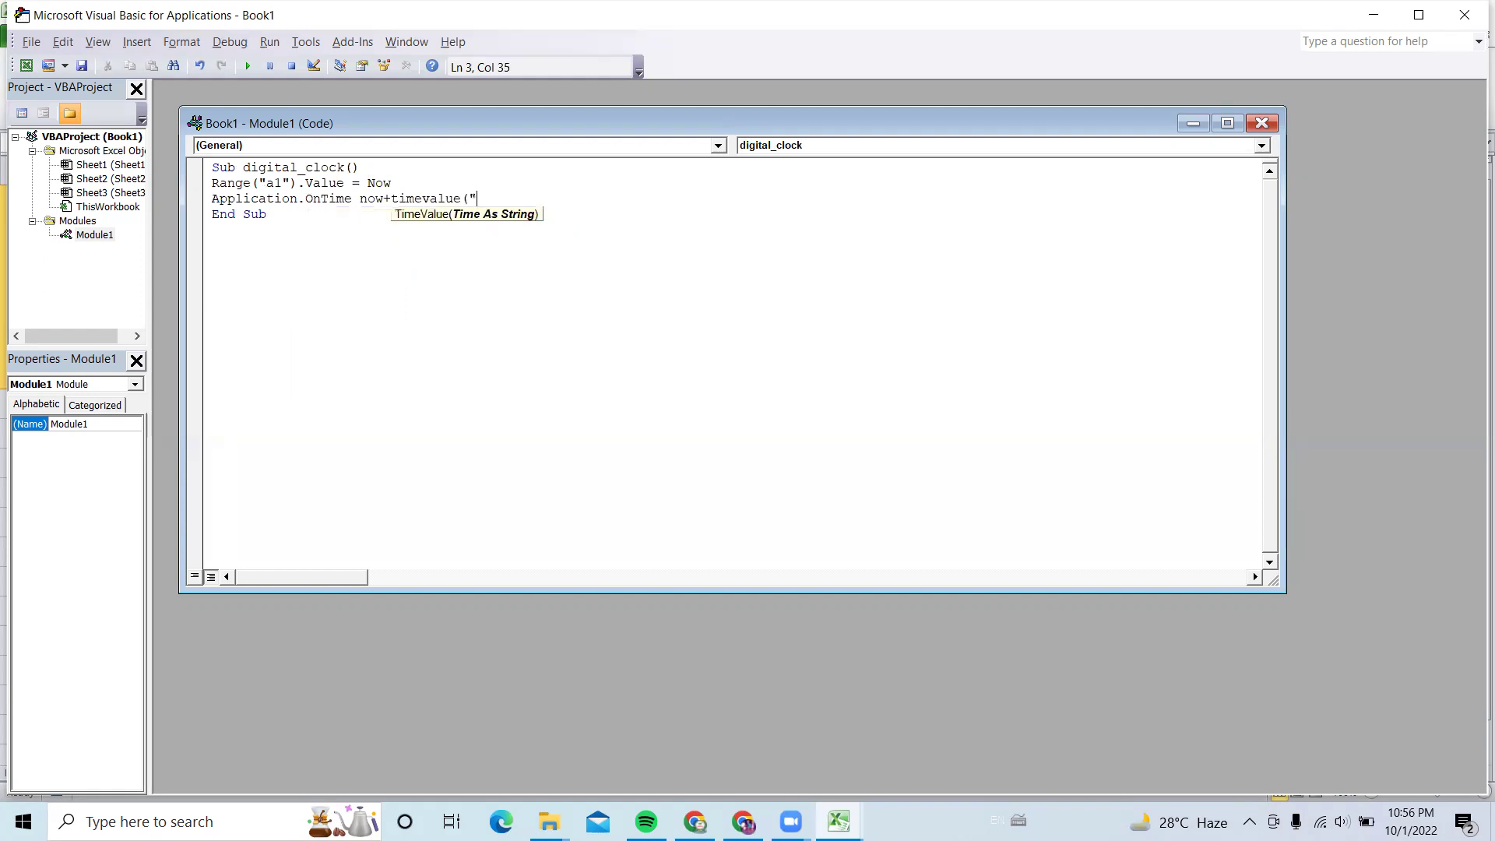
{"action": "type", "text": "00"}
{"action": "type", "text": ":"}
{"action": "type", "text": "00:"}
{"action": "type", "text": "01"}
{"action": "type", "text": "\""}
{"action": "type", "text": "),"}
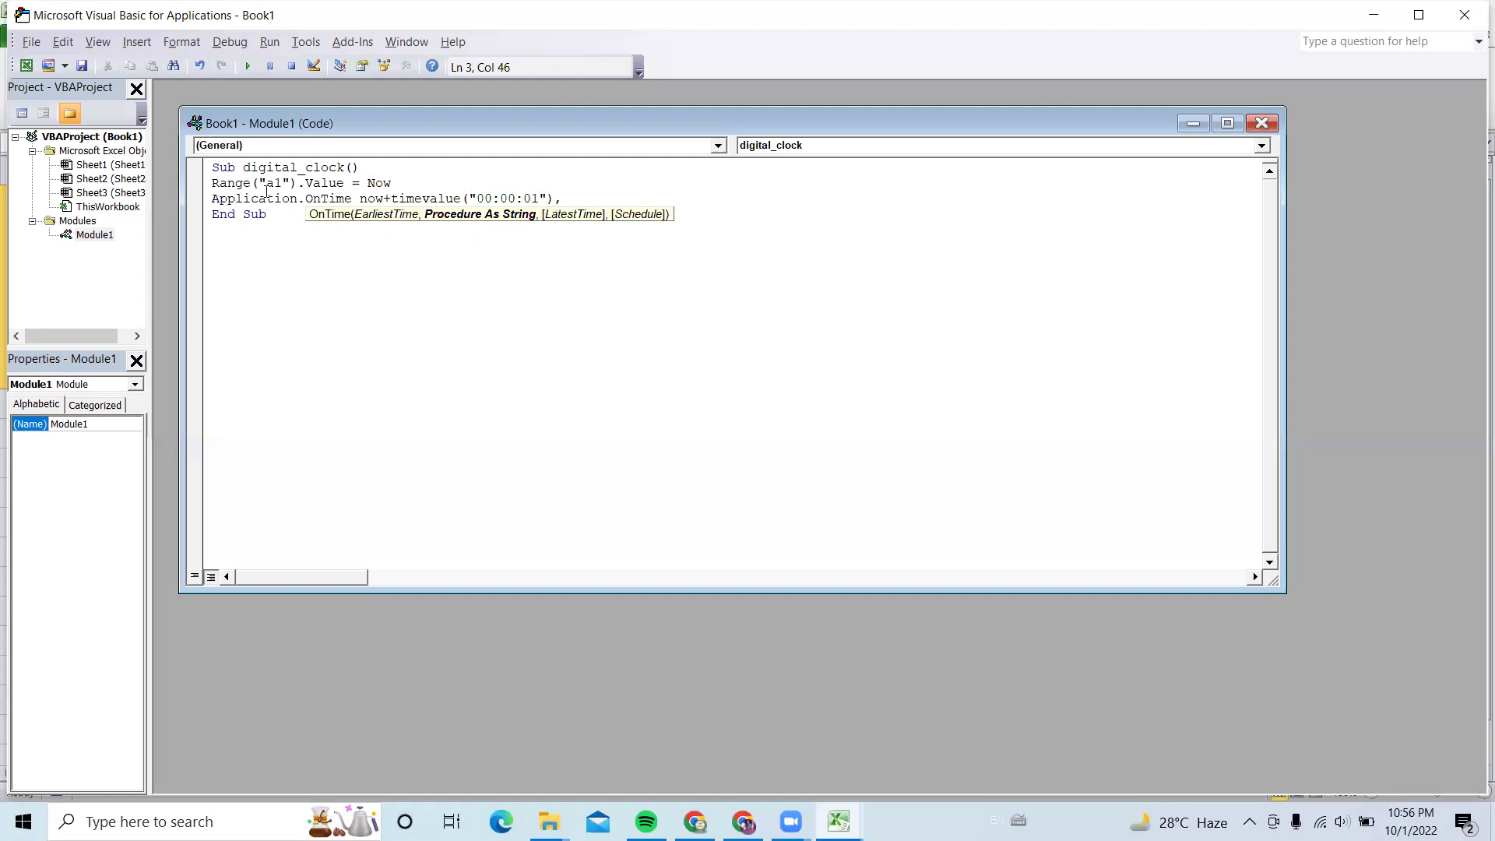
{"action": "type", "text": "\""}
{"action": "type", "text": "digital_"}
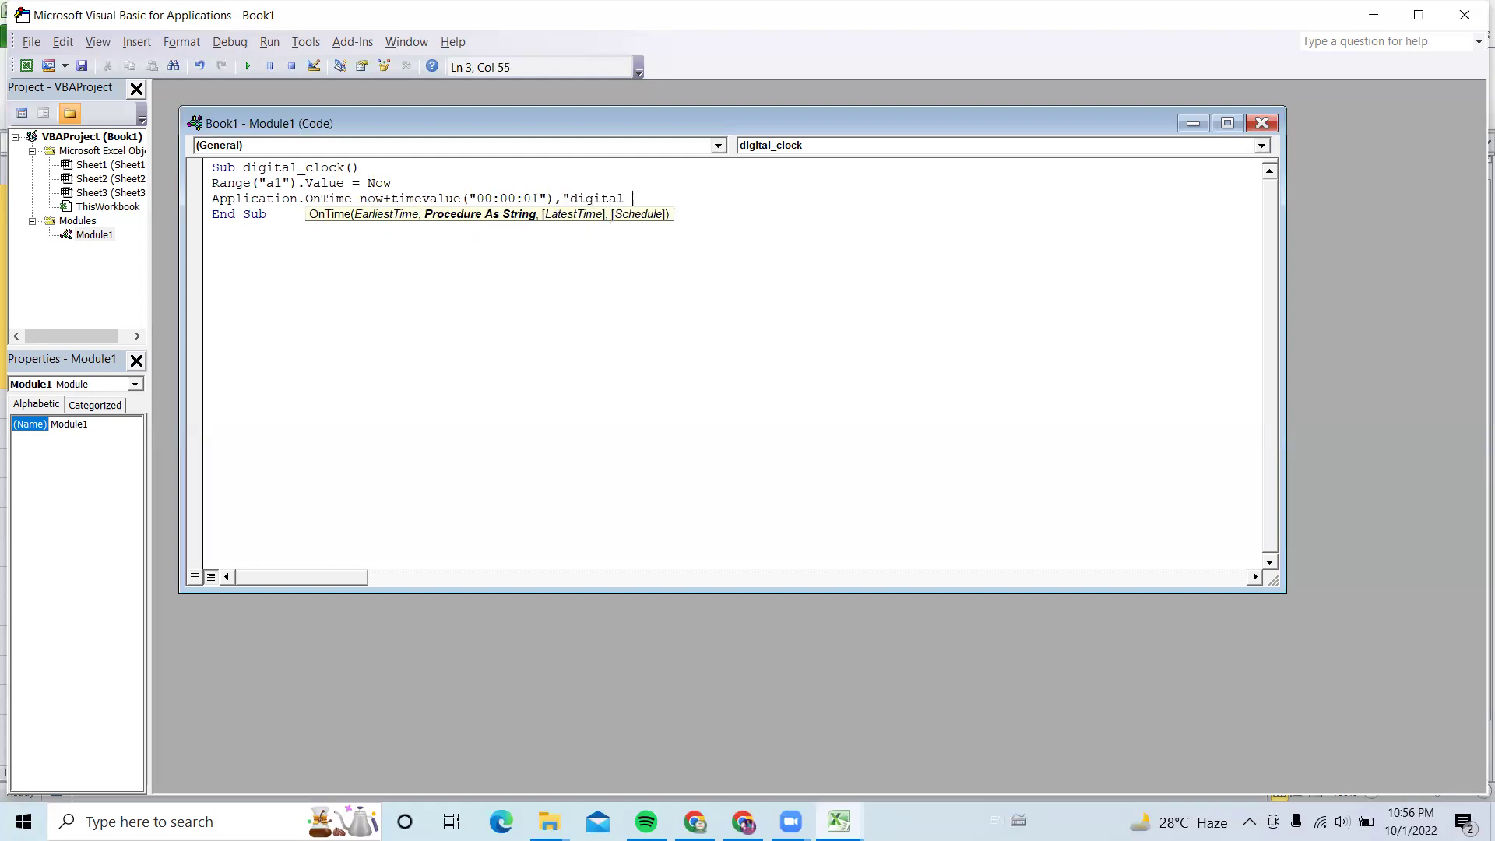
{"action": "type", "text": "clock"}
{"action": "type", "text": "\""}
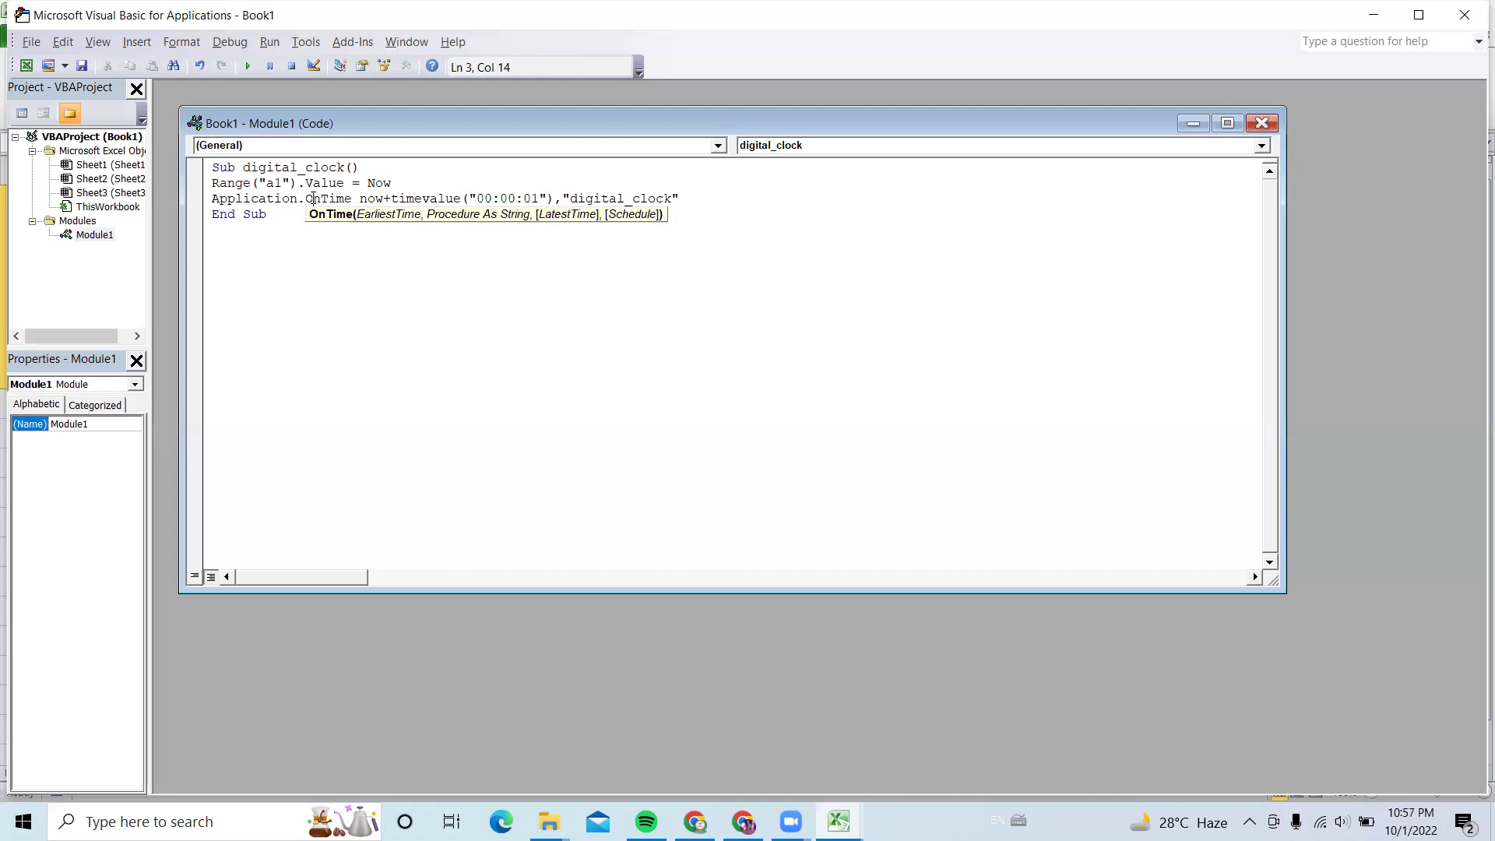
{"action": "left_click", "coordinate": [437, 185]}
{"action": "left_click", "coordinate": [697, 198]}
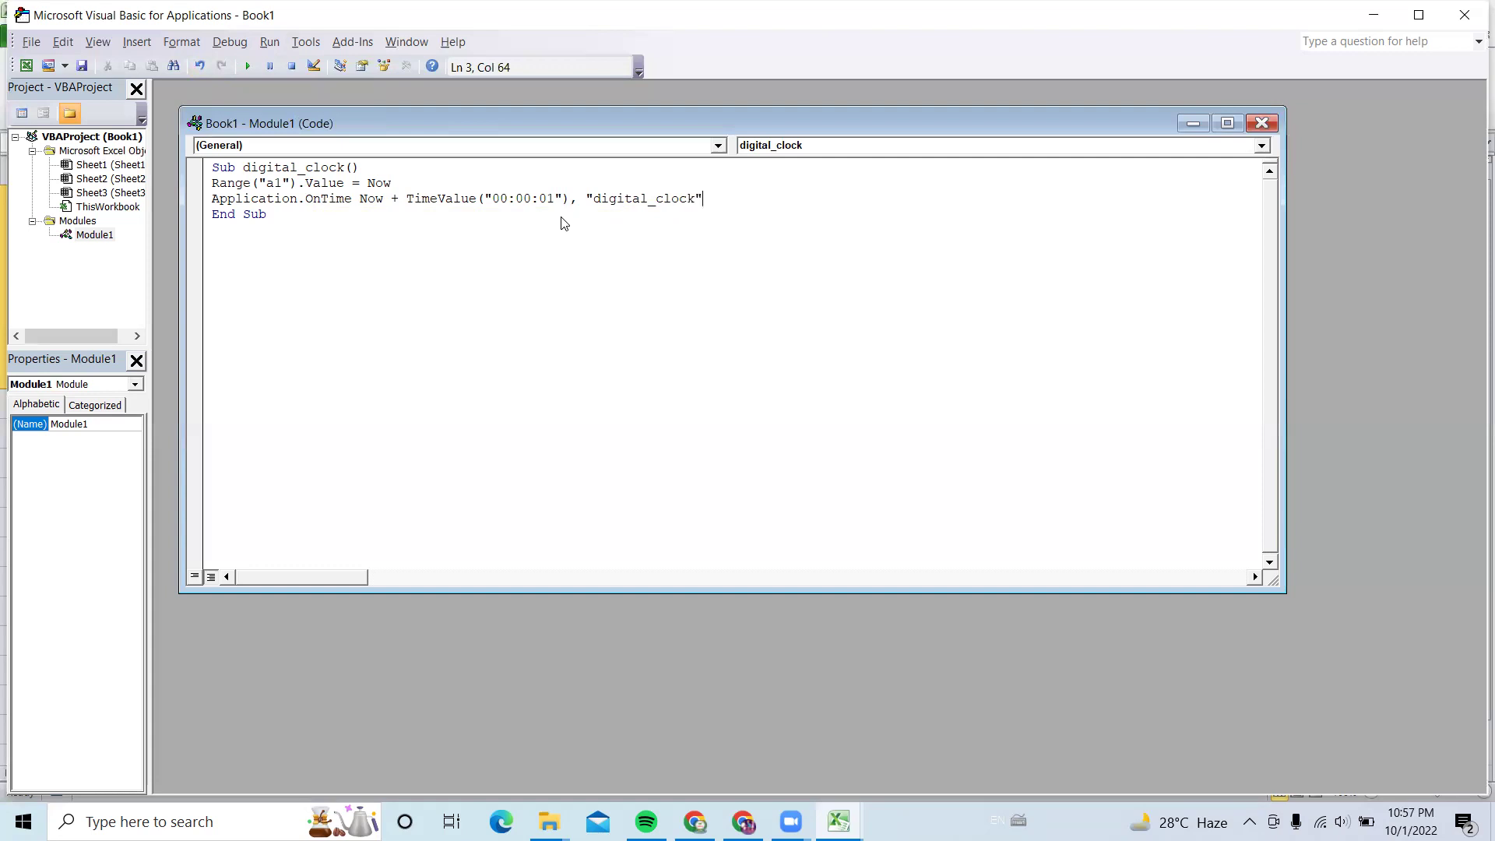
- Keep A1's navy fill, enlarge the clock font to 72 pt, and widen column A to about 62.33
{"action": "left_click", "coordinate": [1463, 15]}
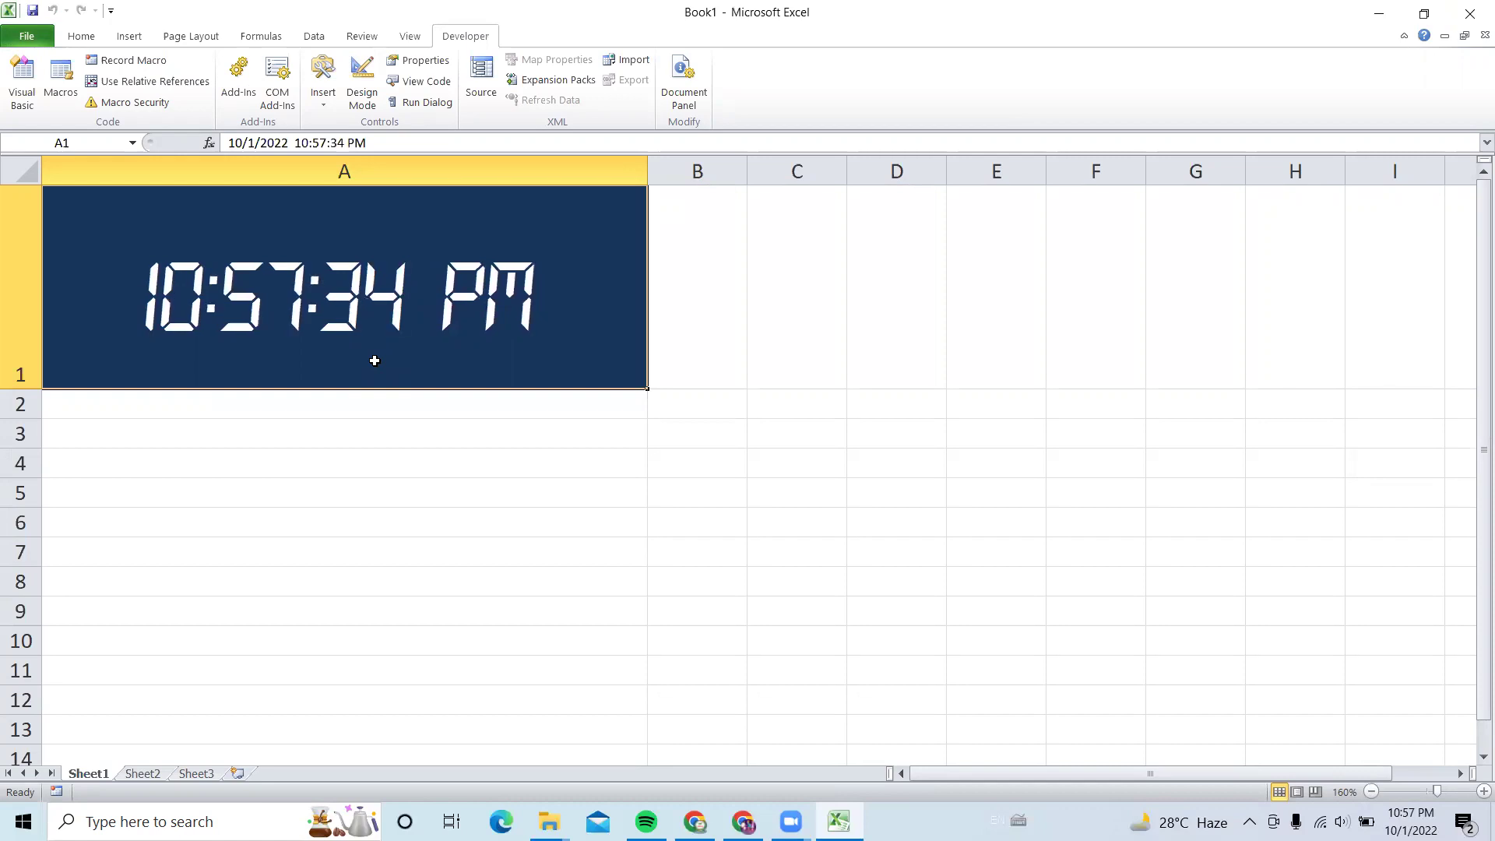
{"action": "left_click", "coordinate": [81, 36]}
{"action": "left_click", "coordinate": [281, 95]}
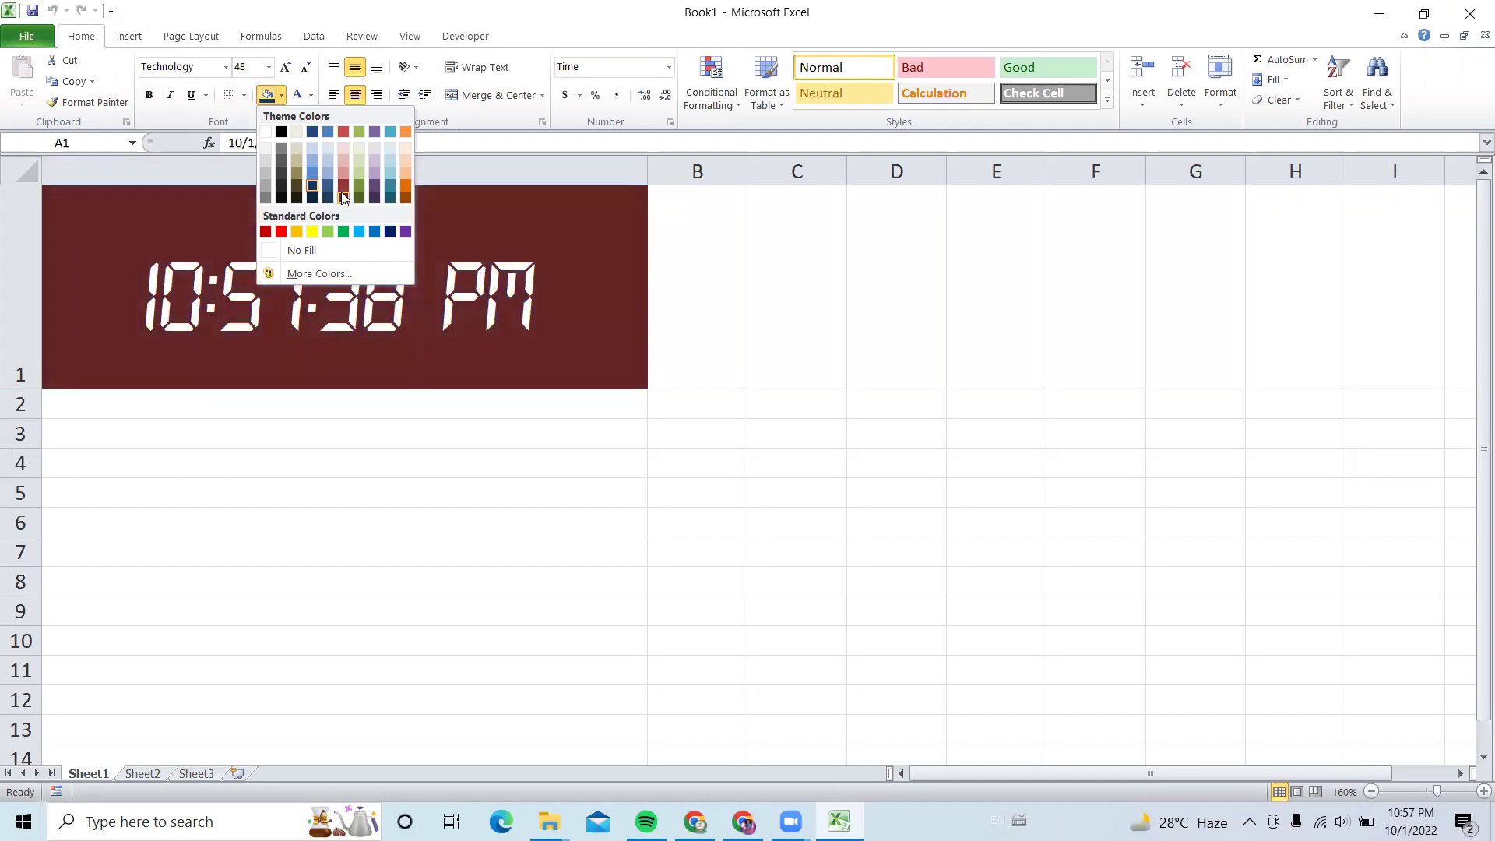
{"action": "left_click", "coordinate": [224, 306]}
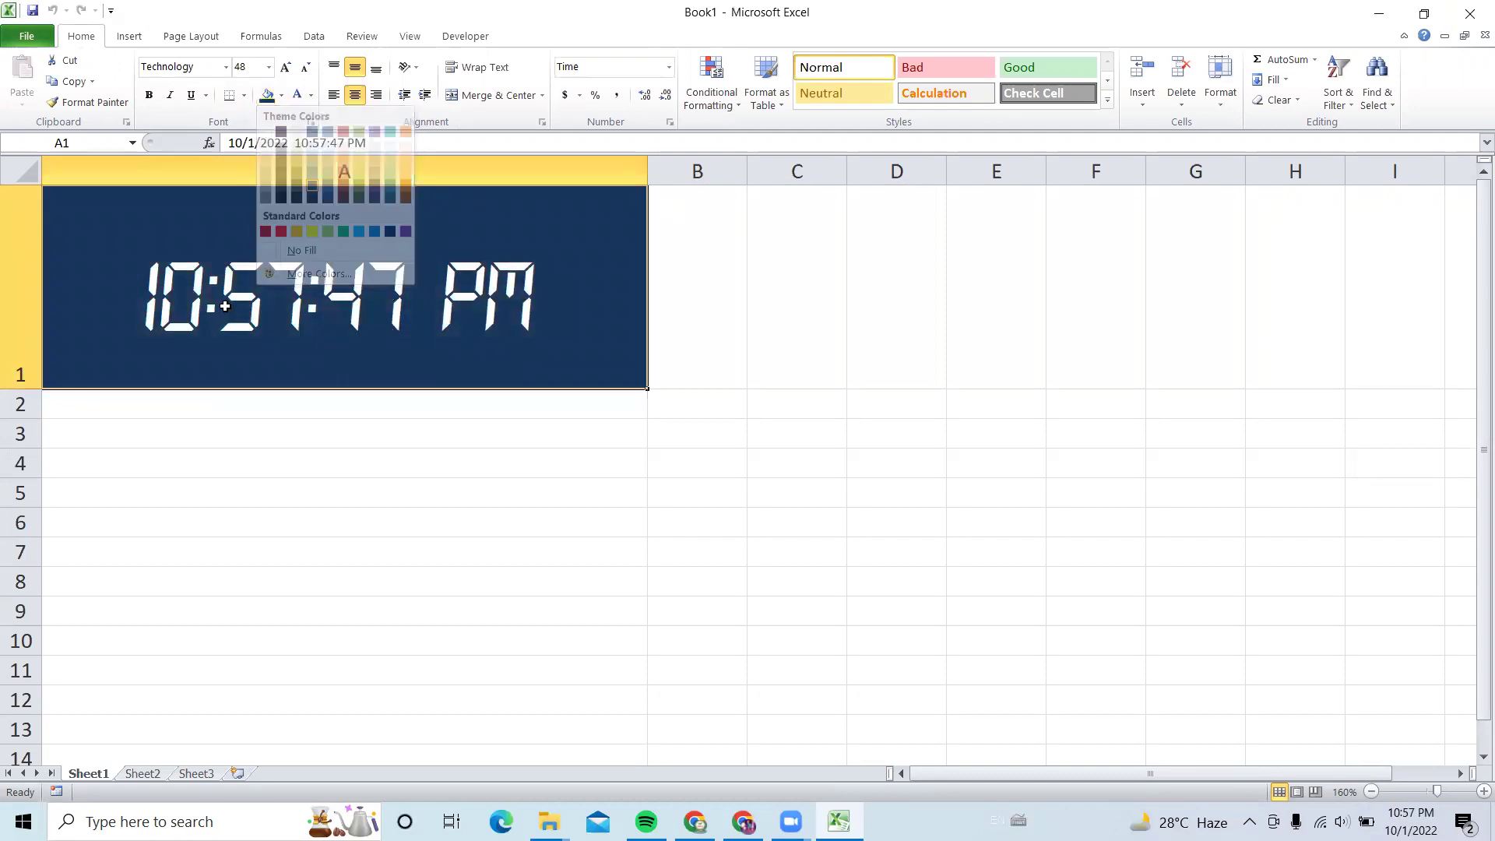
{"action": "left_click", "coordinate": [285, 67]}
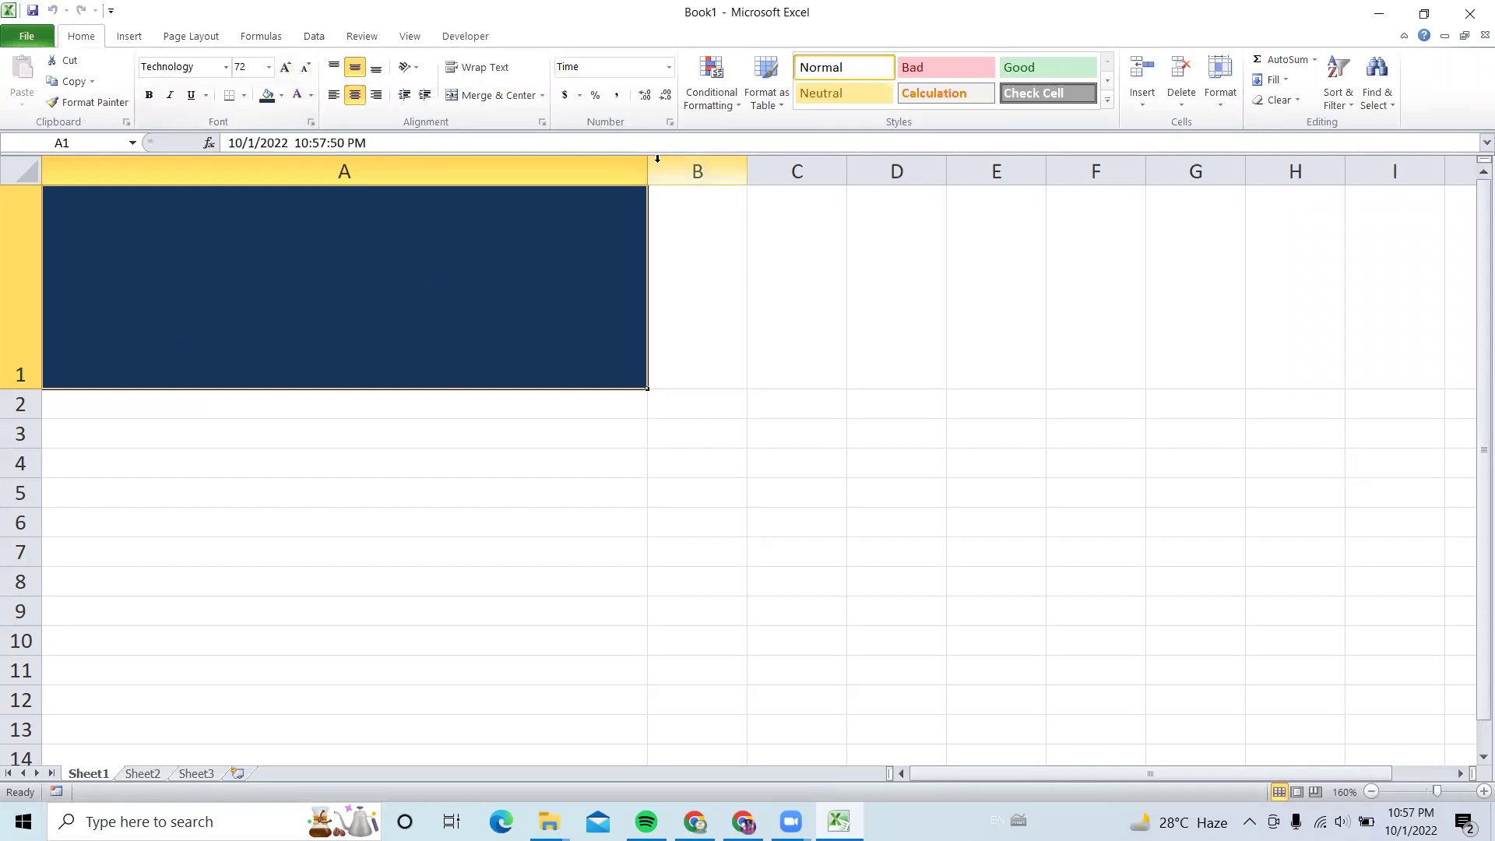
{"action": "left_click_drag", "start_coordinate": [646, 164], "coordinate": [681, 158]}
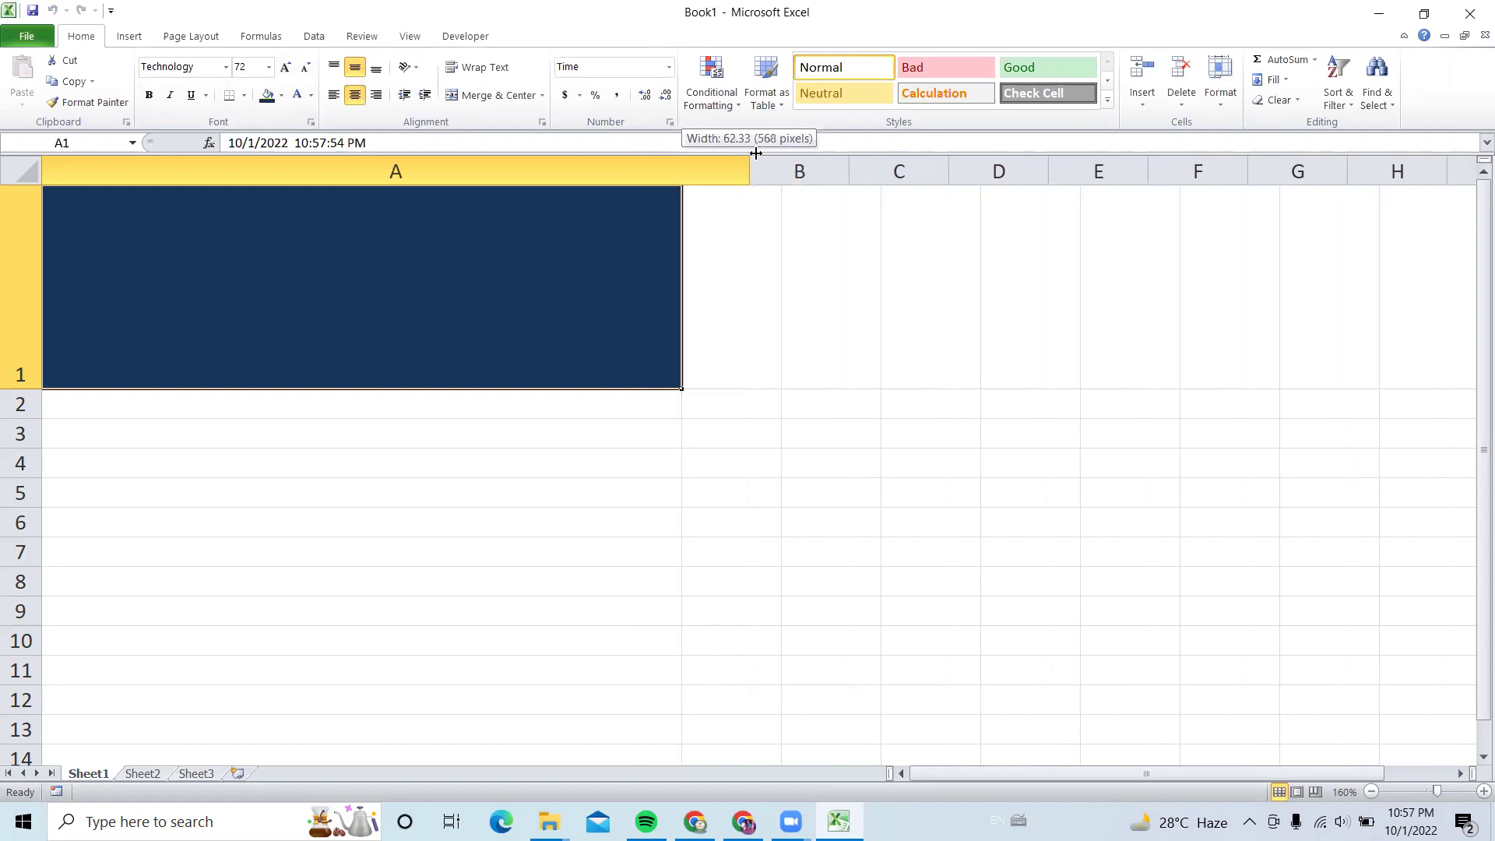
{"action": "left_click_drag", "start_coordinate": [681, 159], "coordinate": [757, 158]}
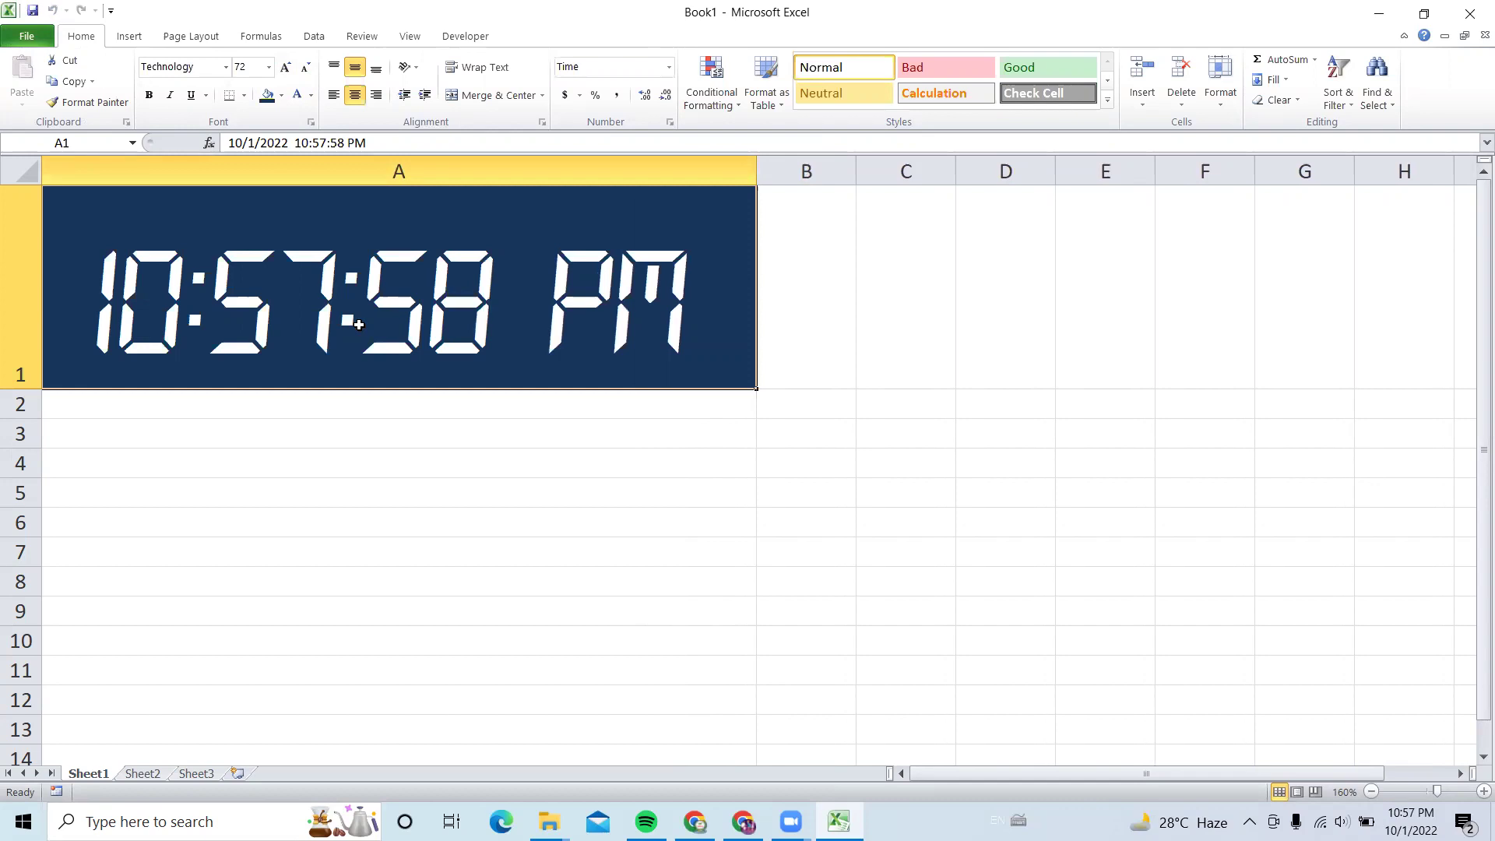
{"action": "left_click", "coordinate": [239, 400]}
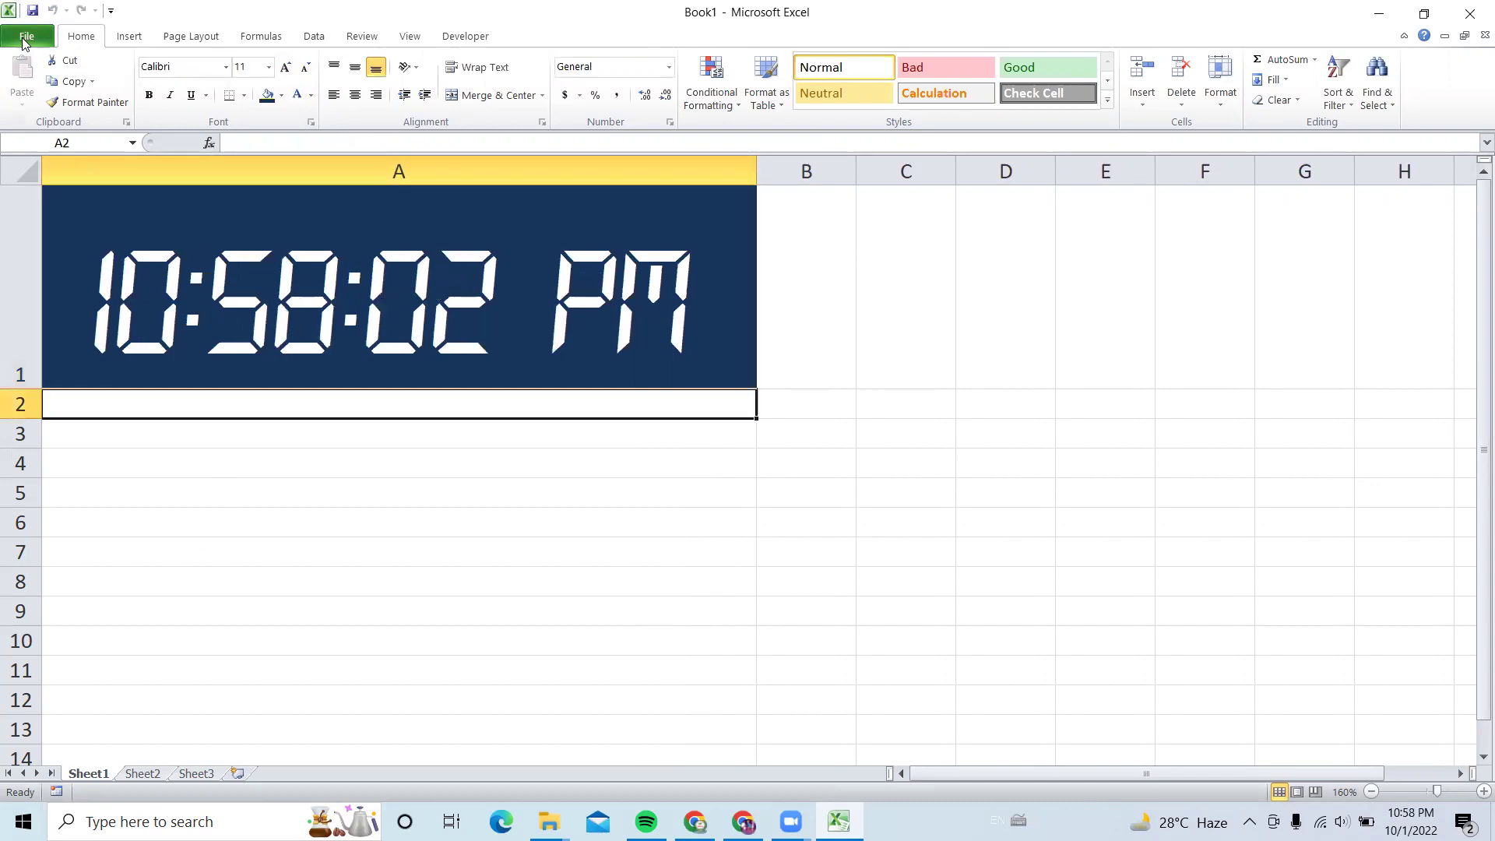
- Save the workbook on the Desktop as 'digital clock' in Excel Macro-Enabled Workbook format
{"action": "left_click", "coordinate": [27, 37]}
{"action": "key", "text": "Escape"}
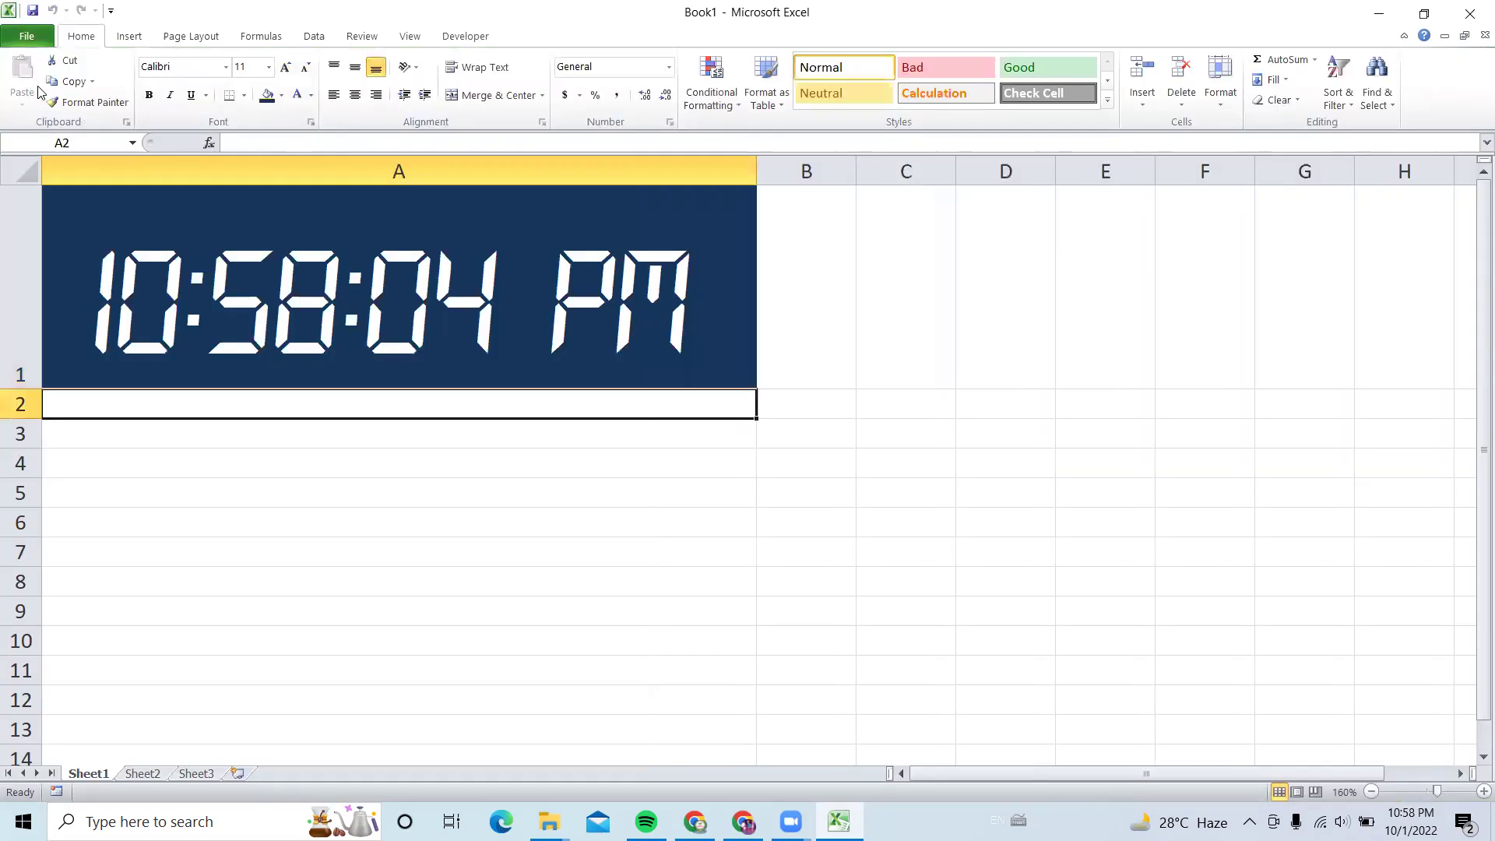
{"action": "key", "text": "ctrl+s"}
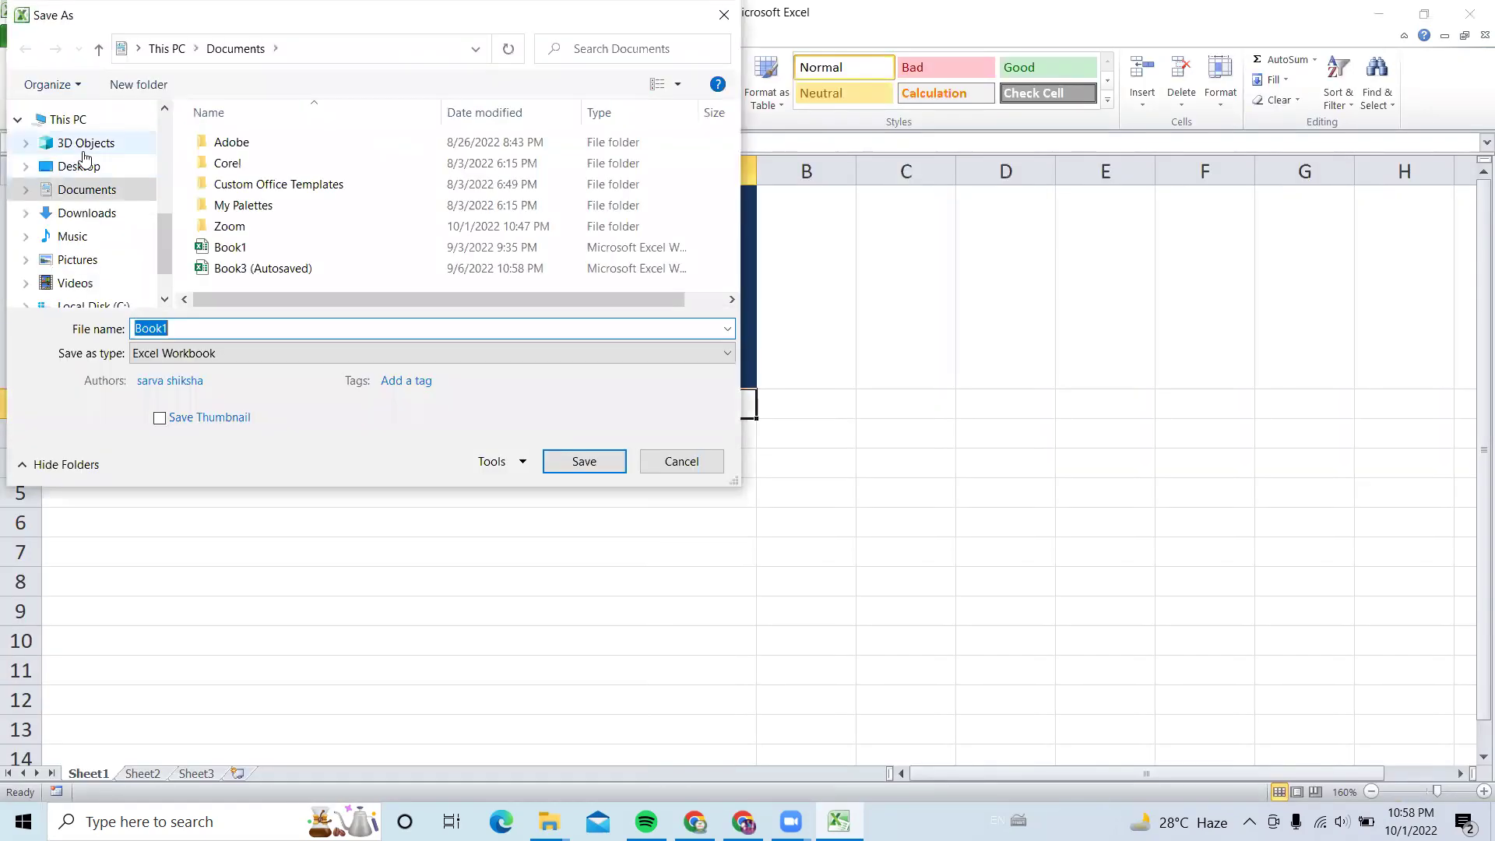
{"action": "left_click", "coordinate": [79, 168]}
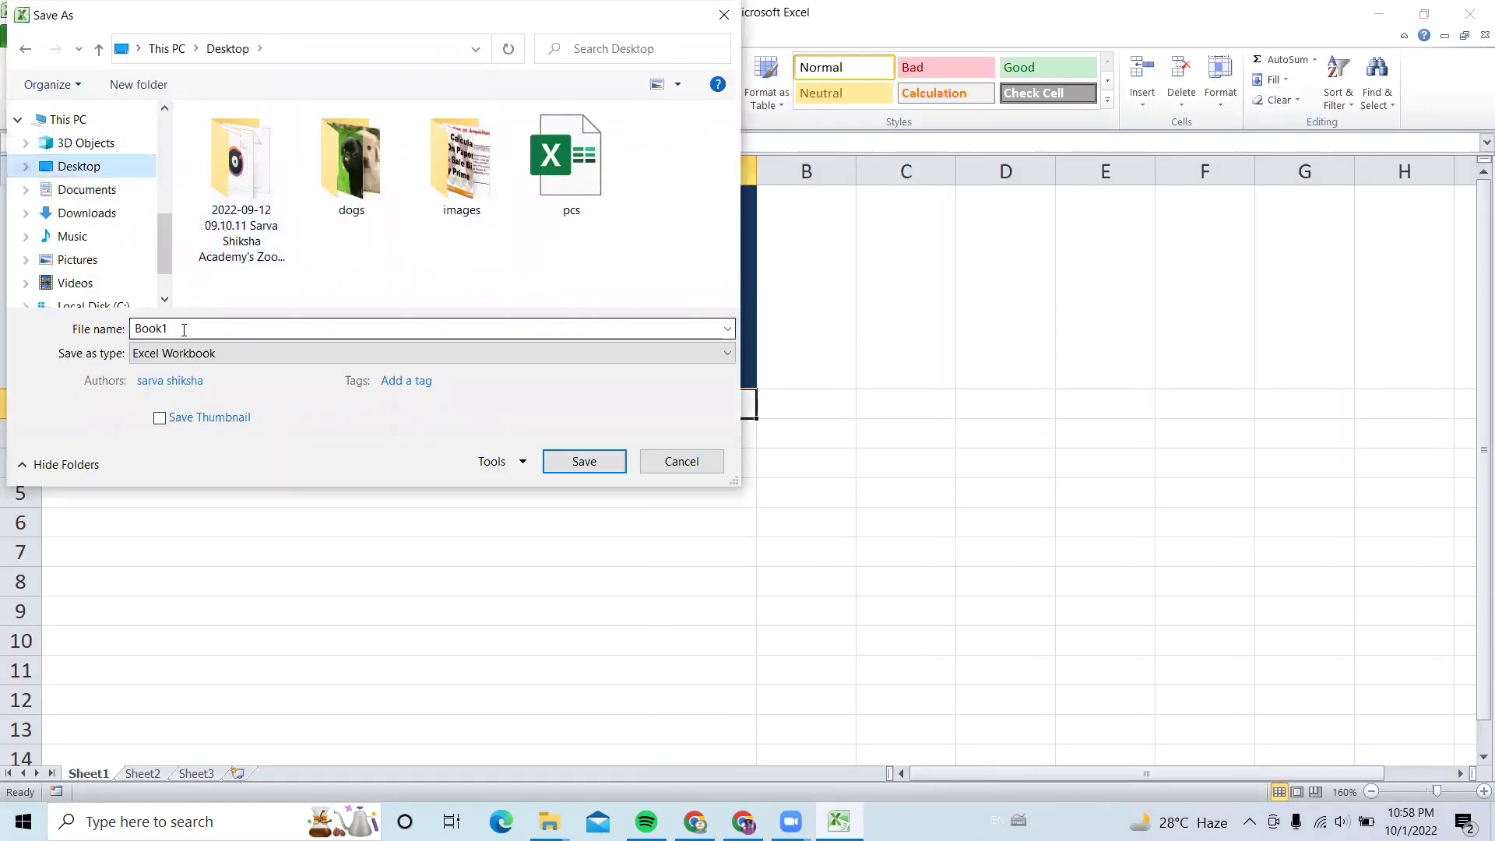
{"action": "type", "text": "digital clock"}
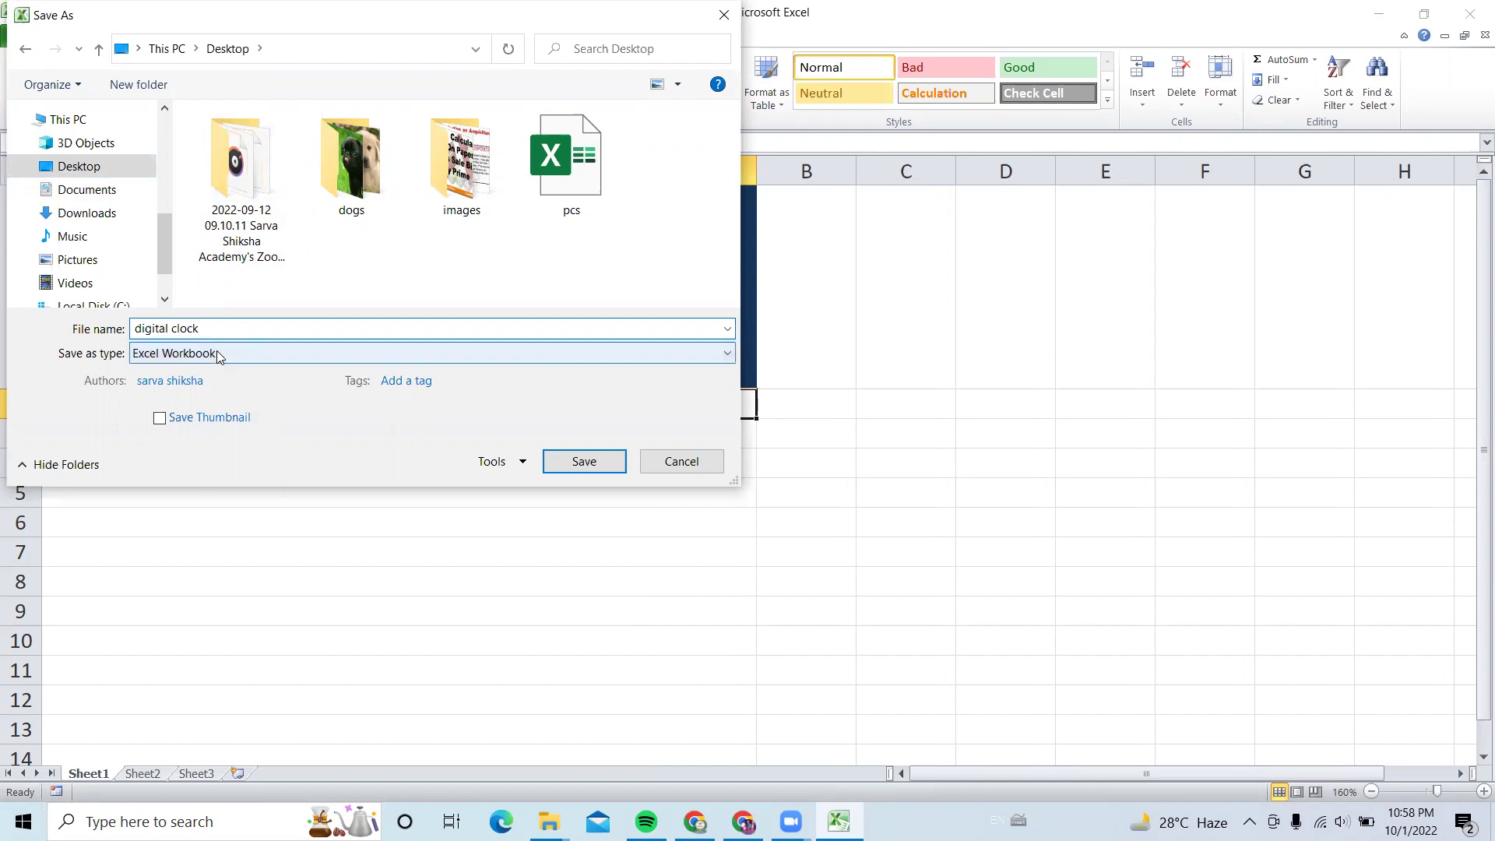
{"action": "key", "text": "BackSpace"}
{"action": "key", "text": "BackSpace"}
{"action": "type", "text": "ck"}
{"action": "left_click", "coordinate": [179, 353]}
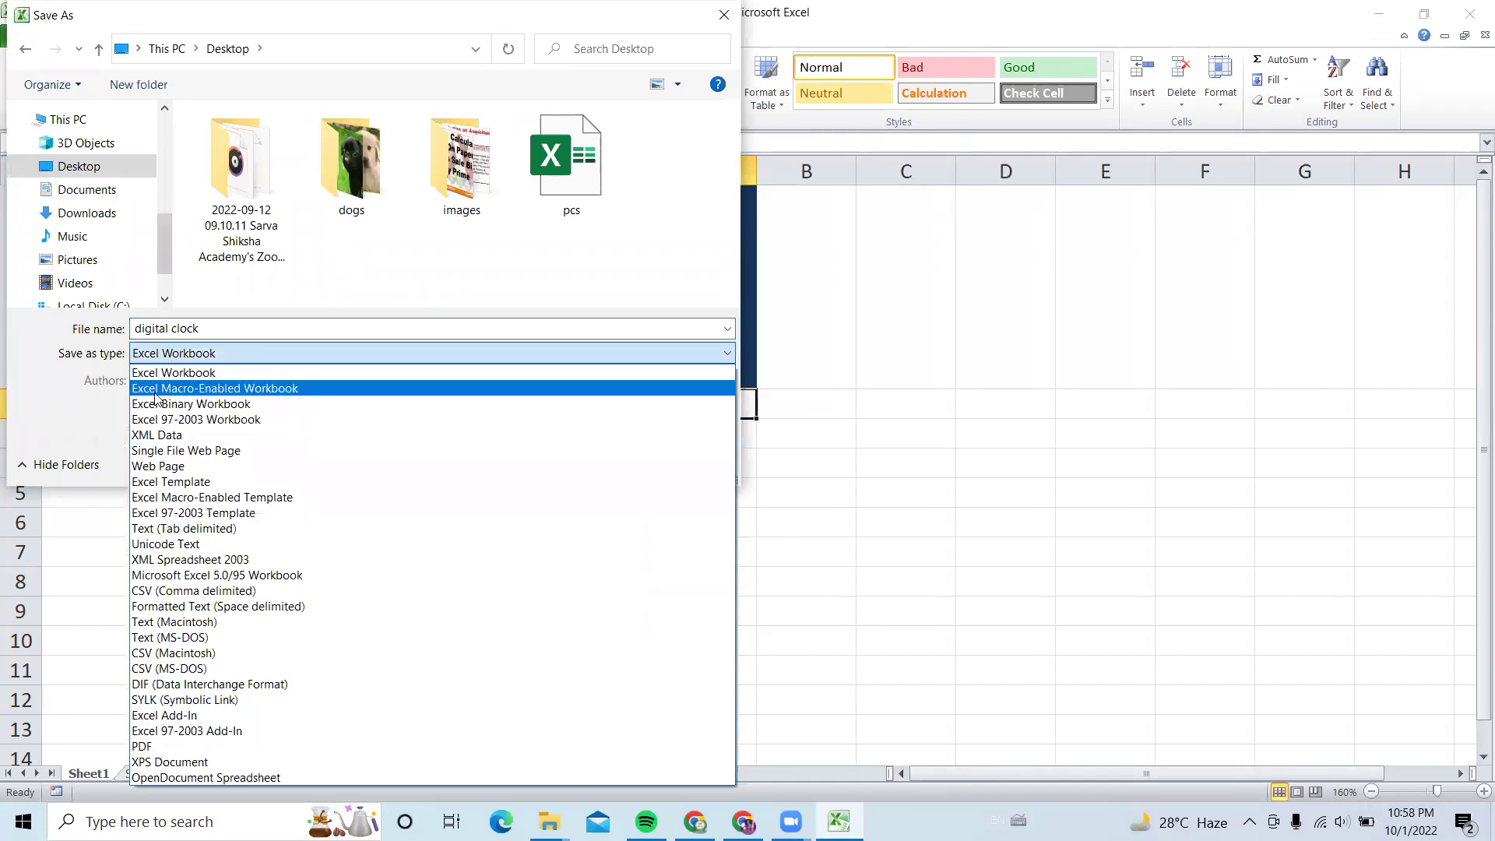
{"action": "left_click", "coordinate": [155, 390]}
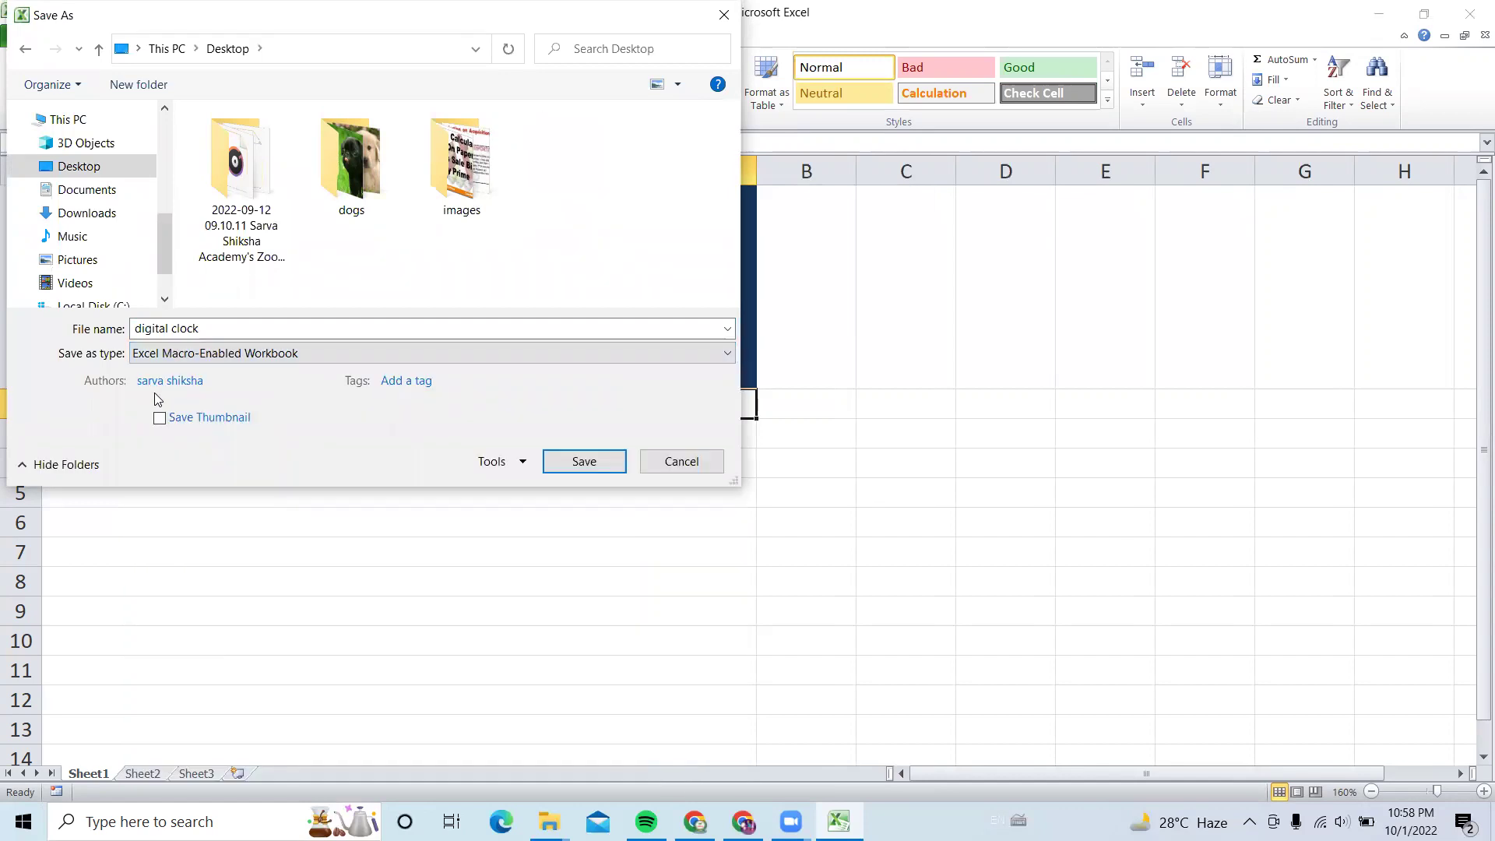
{"action": "left_click", "coordinate": [599, 461]}
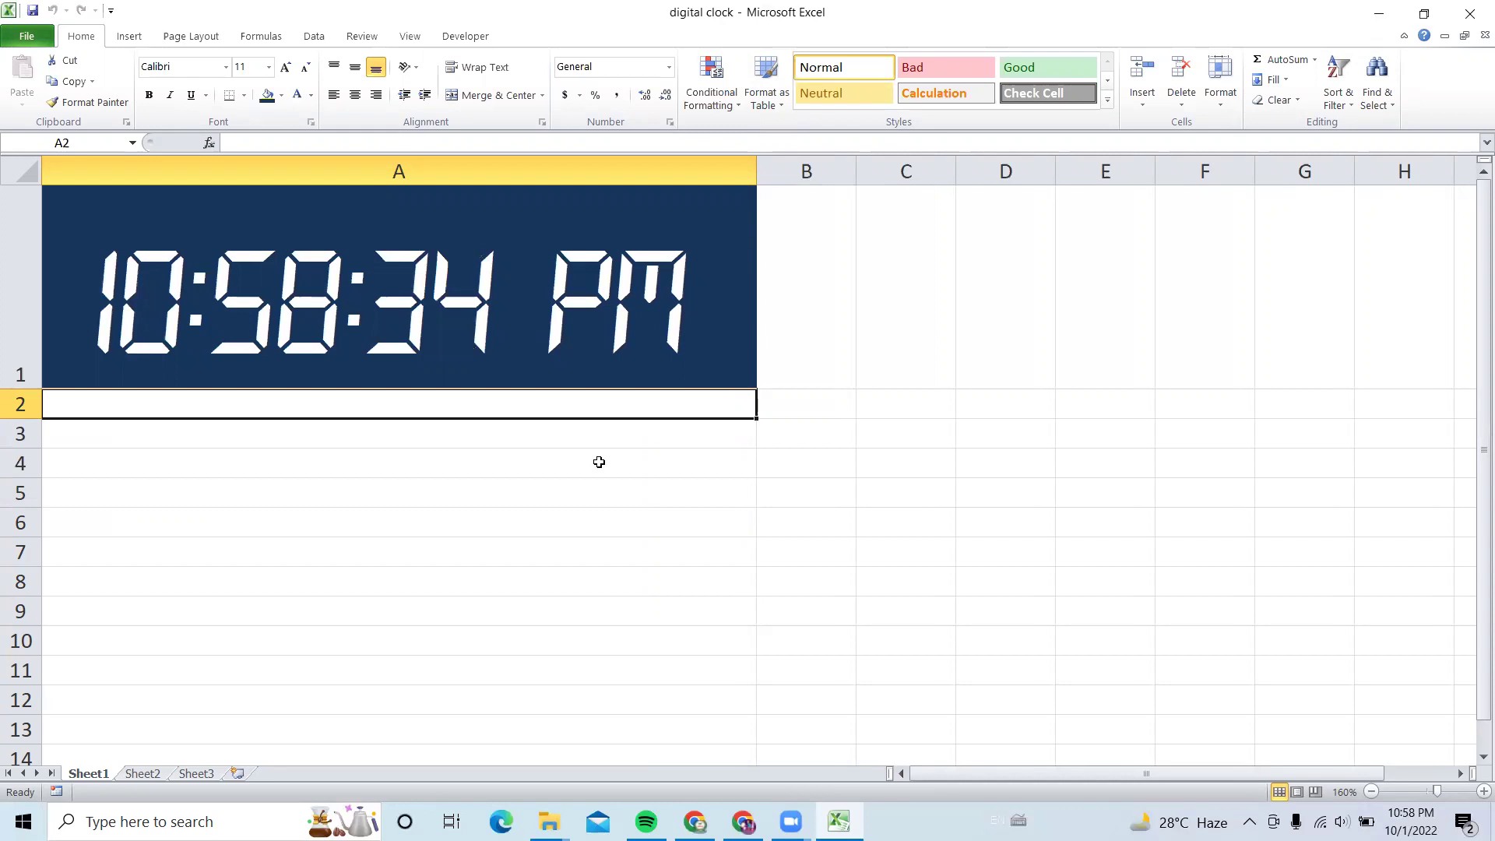
- Exit Excel without saving, relaunch it from Windows search, and open 'digital clock' from Recent
{"action": "left_click", "coordinate": [1471, 11]}
{"action": "key", "text": "n"}
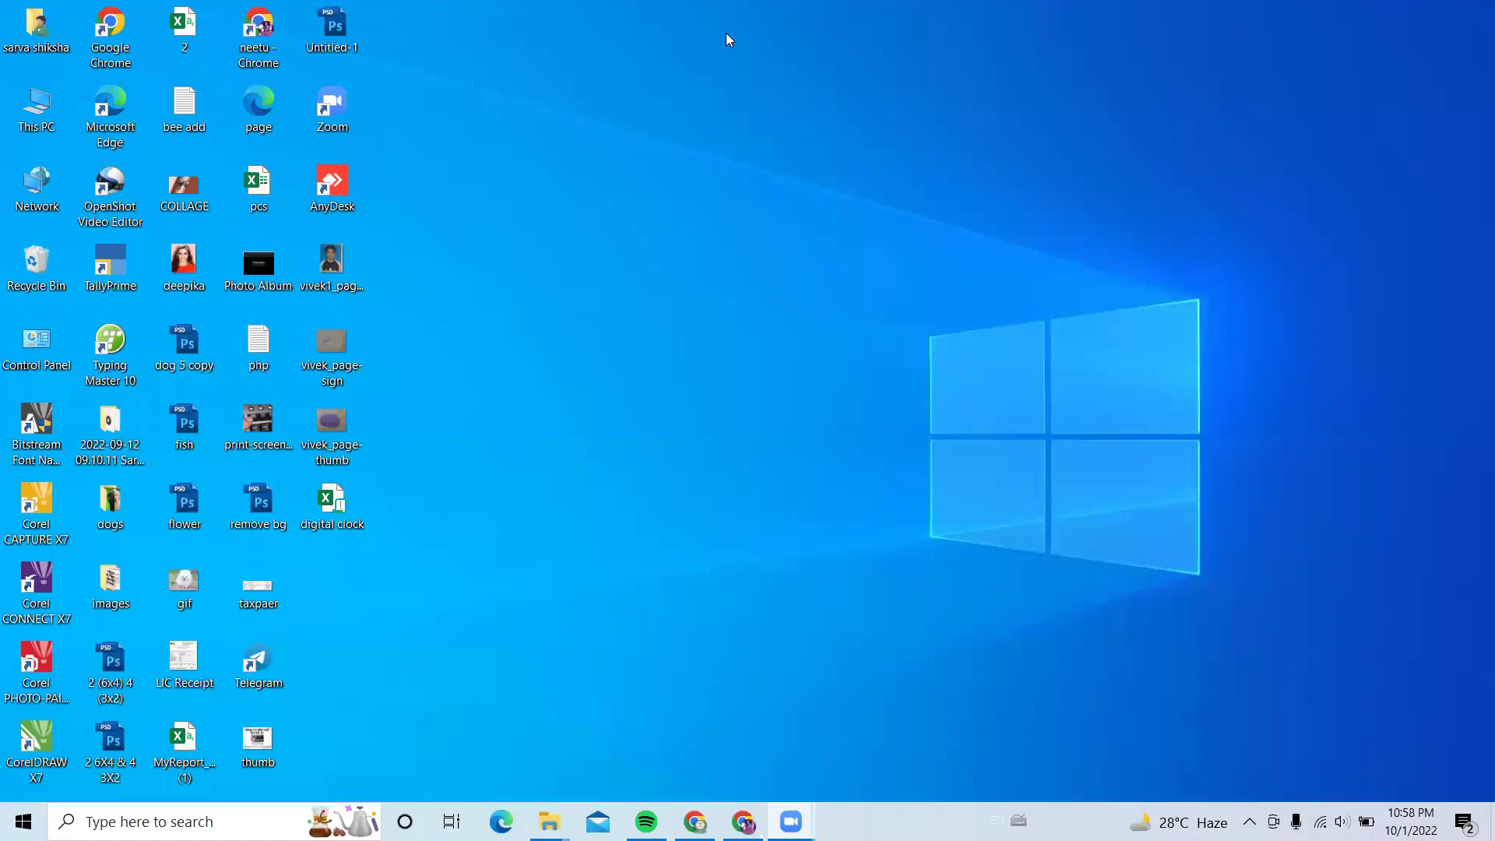
{"action": "key", "text": "super"}
{"action": "type", "text": "exc"}
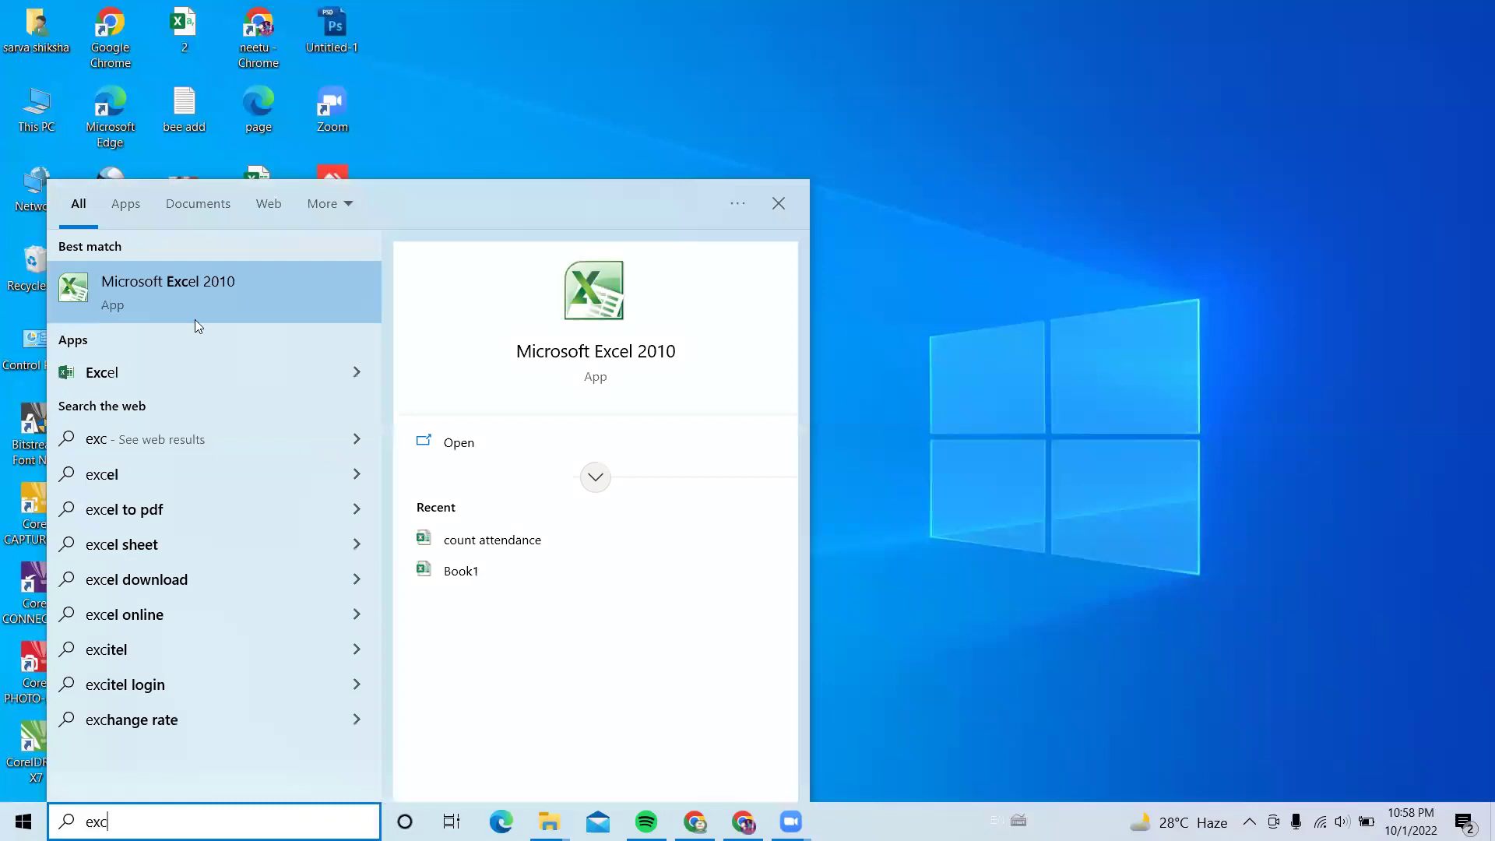
{"action": "left_click", "coordinate": [152, 310]}
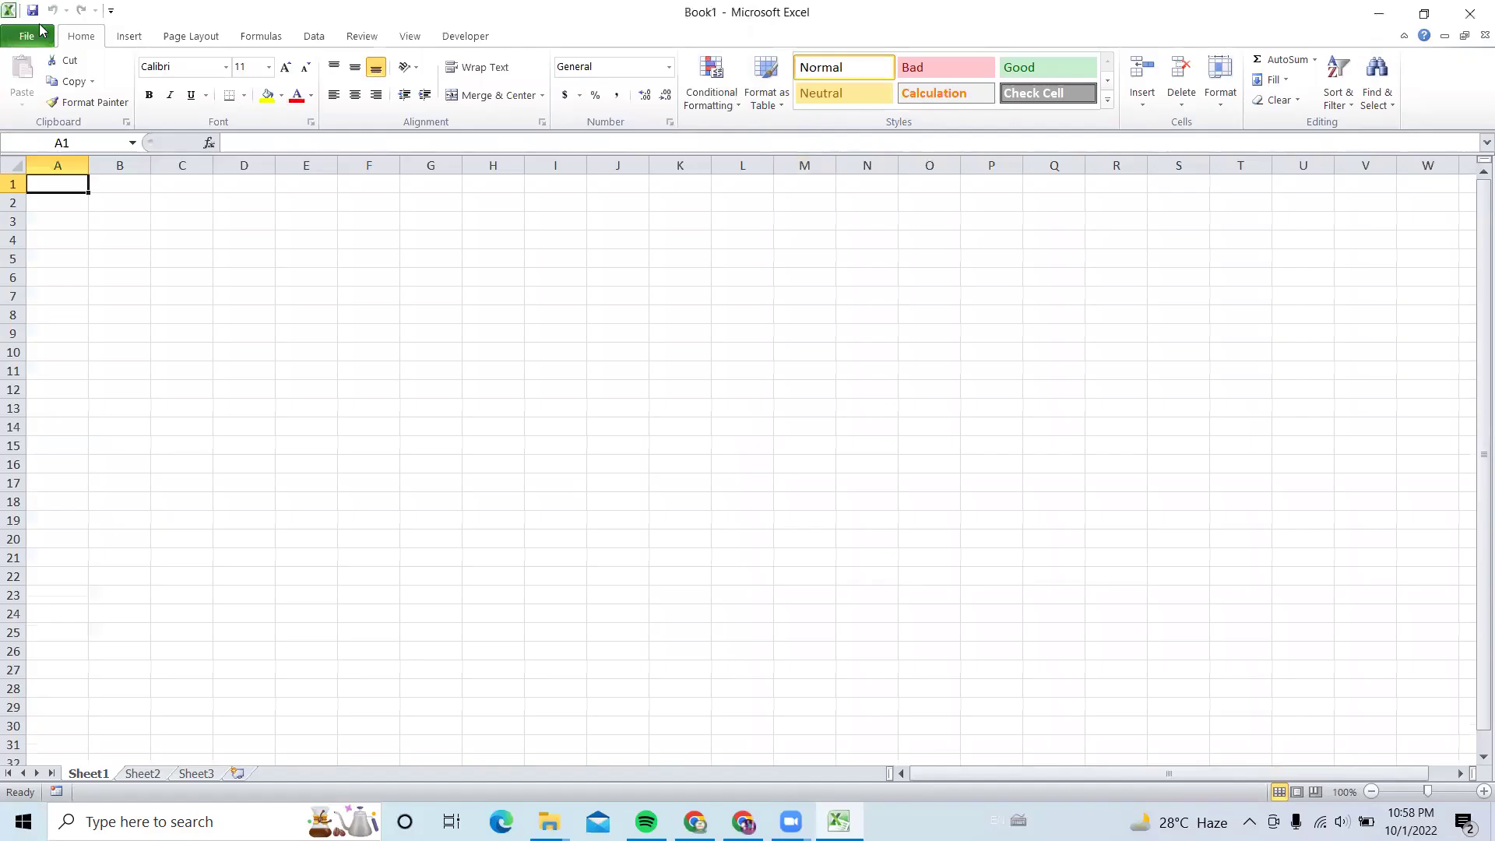
{"action": "left_click", "coordinate": [26, 44]}
{"action": "left_click", "coordinate": [229, 112]}
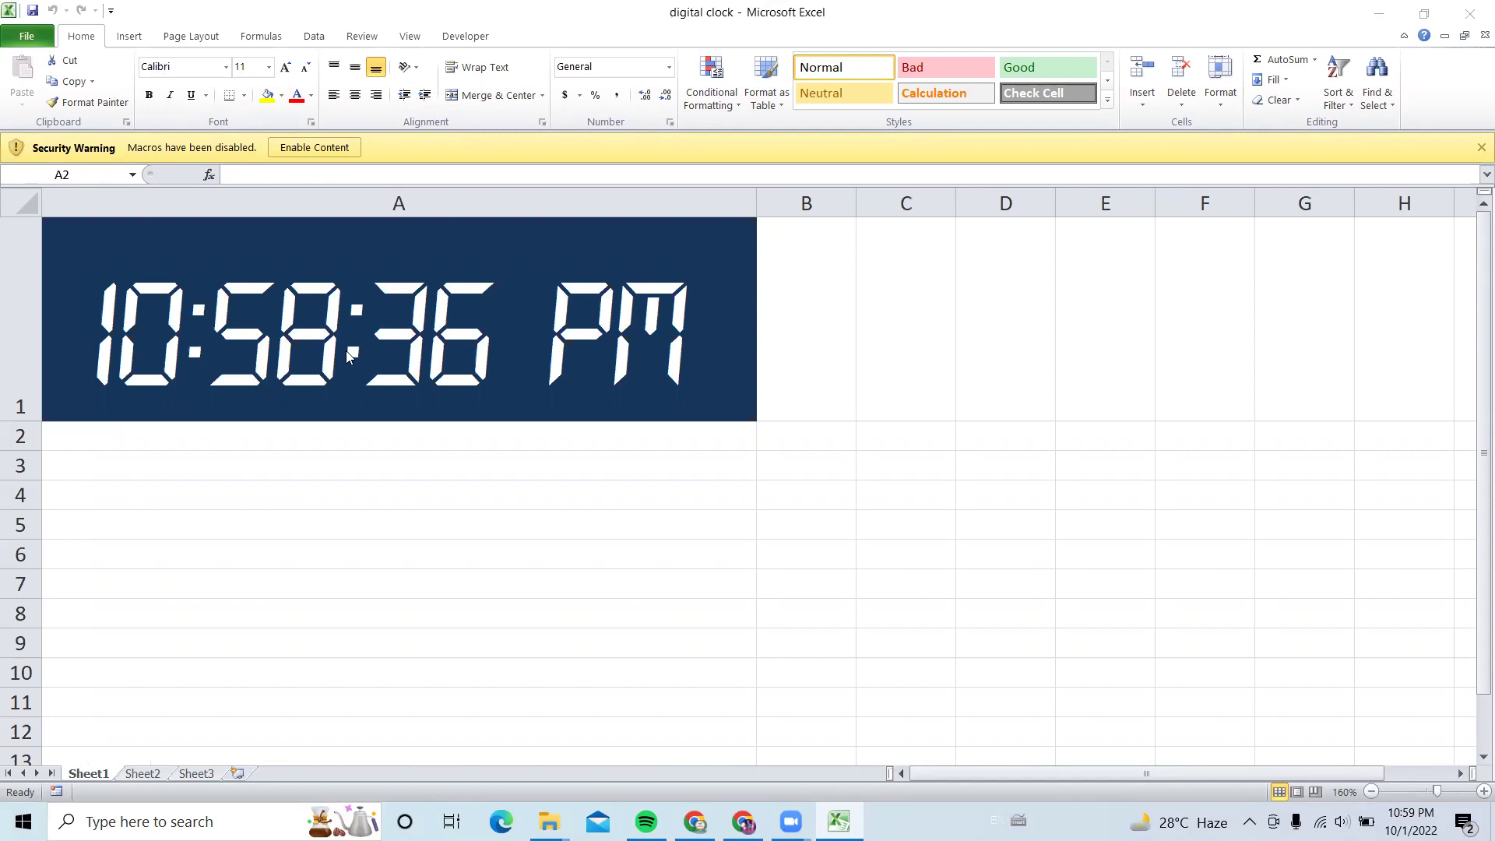
- Enable the workbook's macros from the Security Warning bar, select A1, and show the Developer tab
{"action": "left_click", "coordinate": [313, 150]}
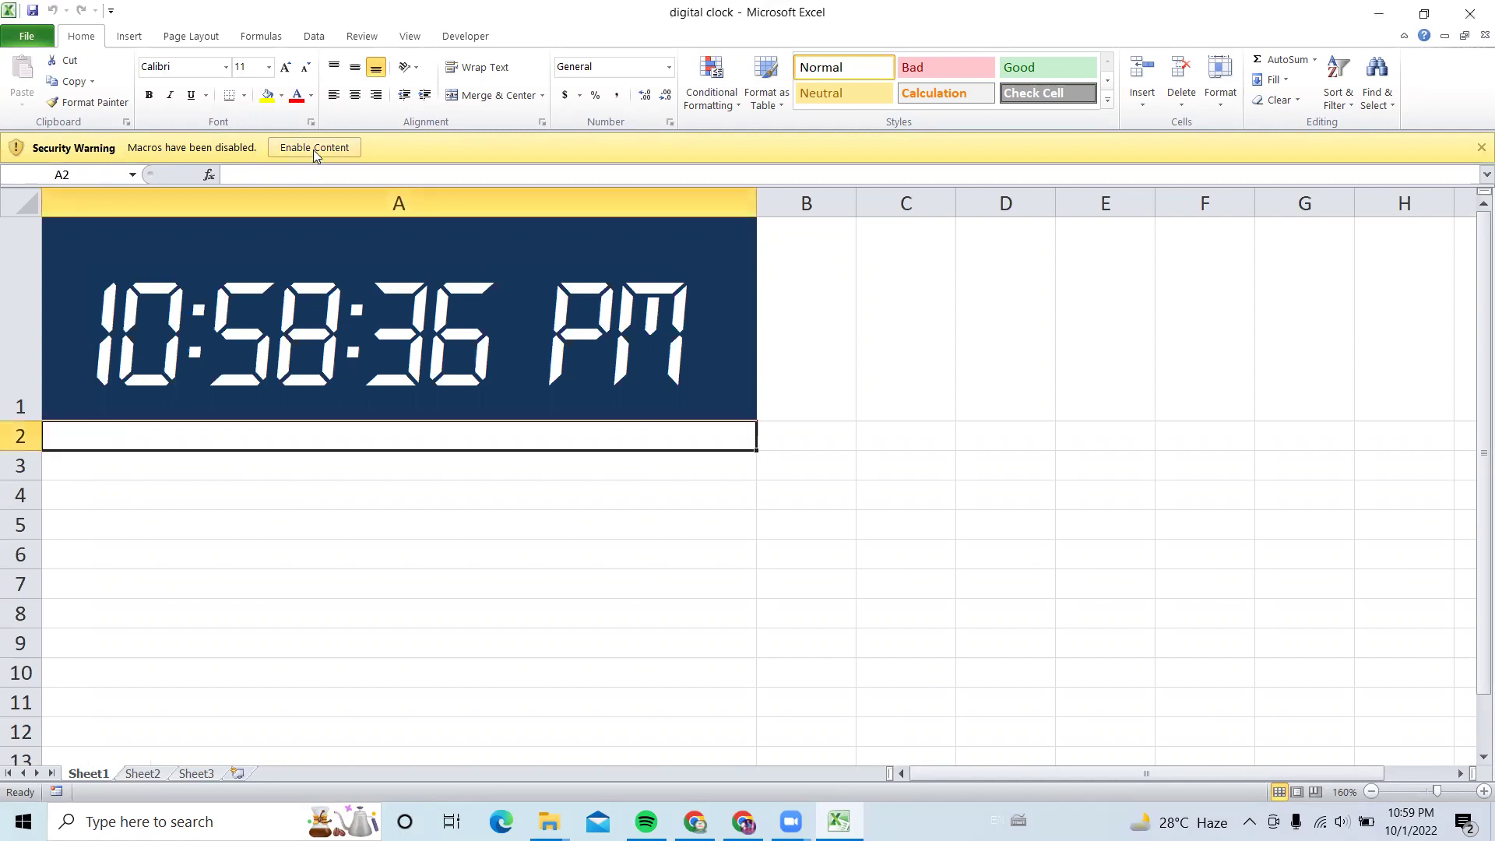
{"action": "left_click", "coordinate": [313, 149]}
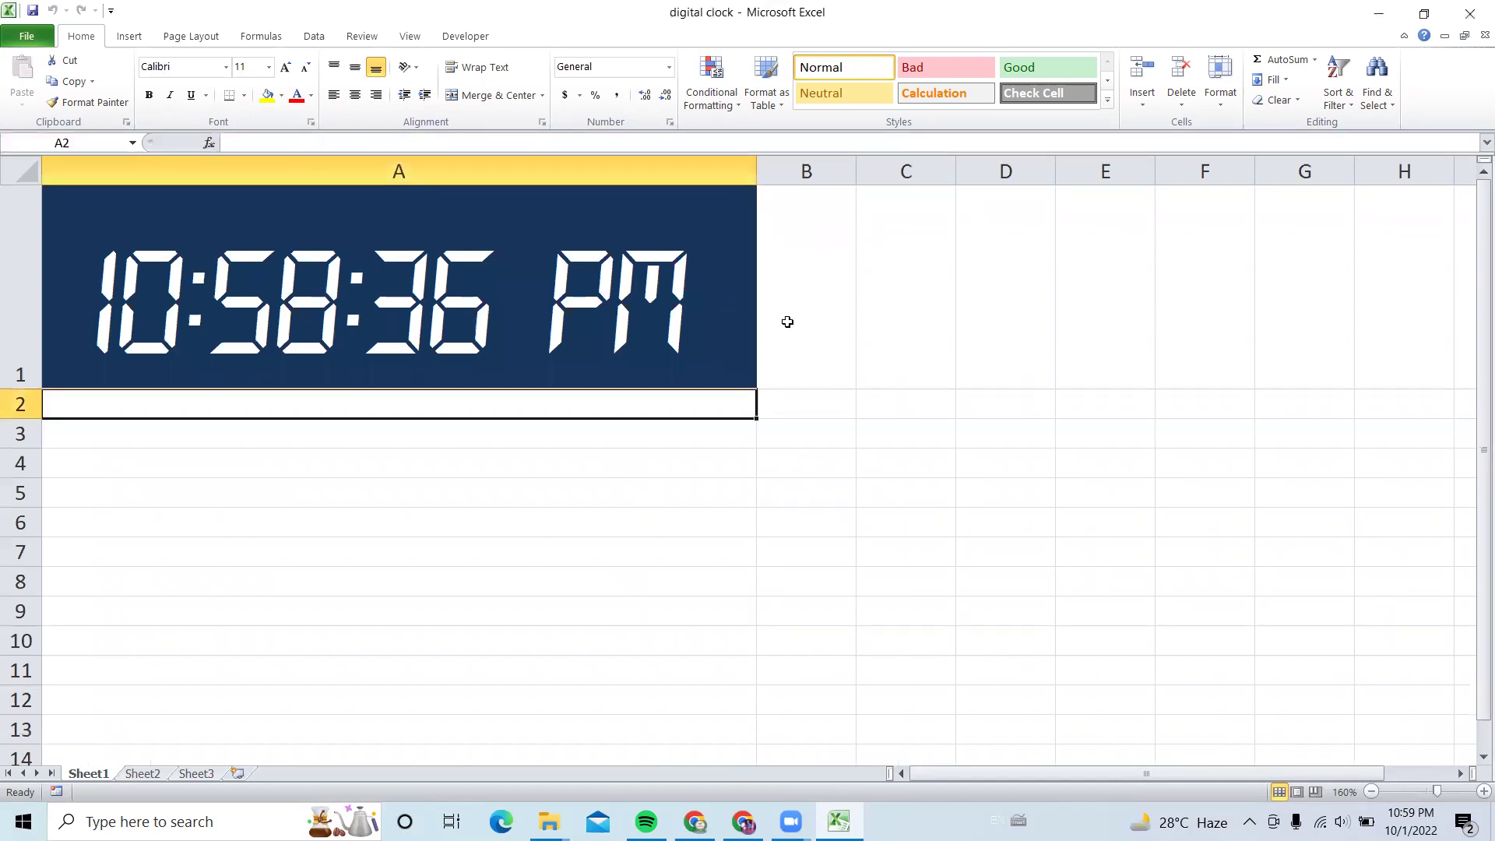
{"action": "left_click", "coordinate": [697, 310]}
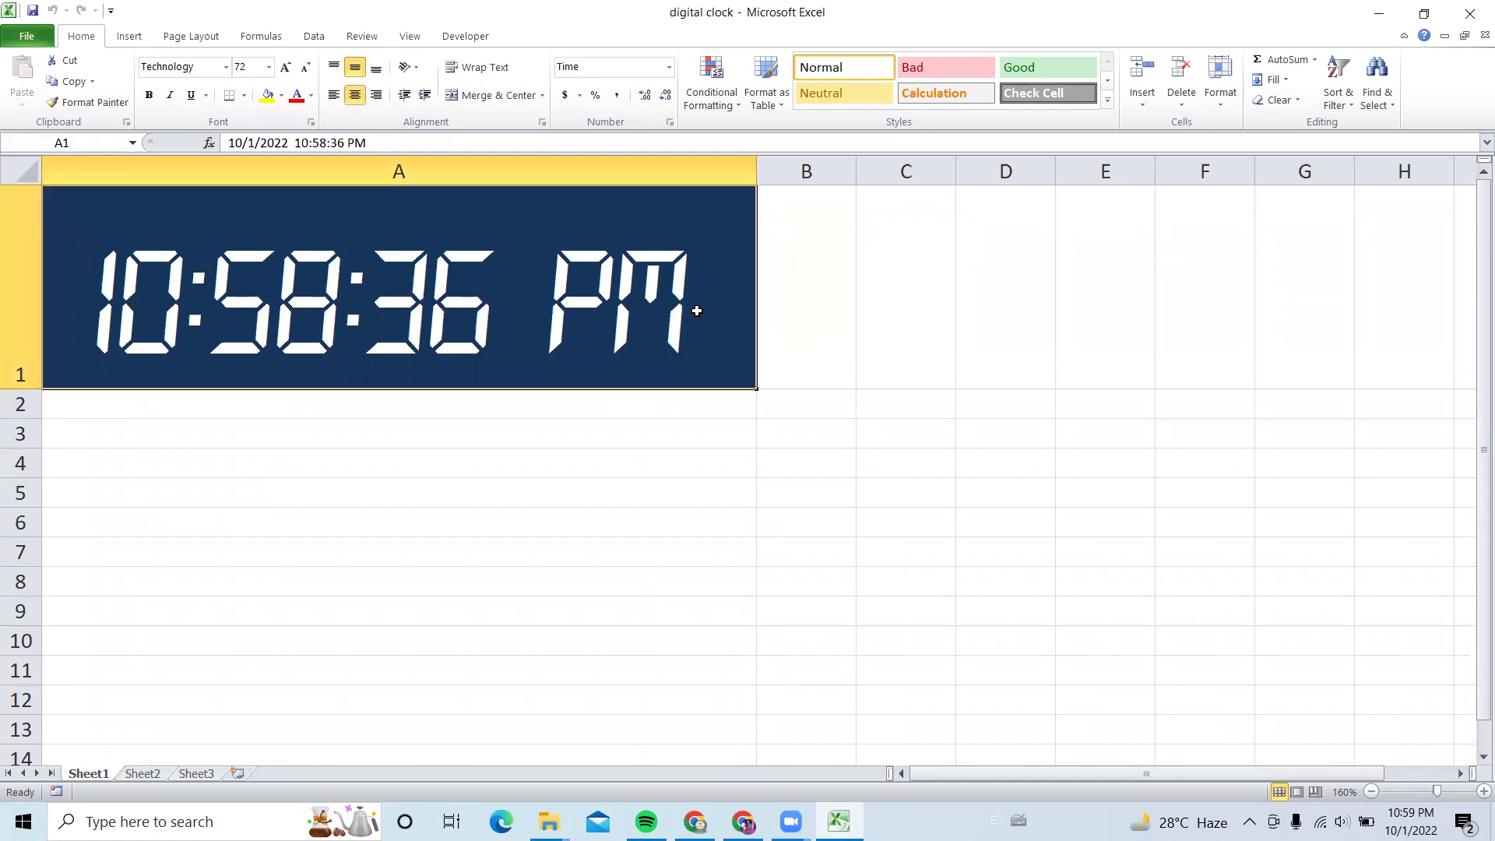
{"action": "left_click", "coordinate": [459, 39]}
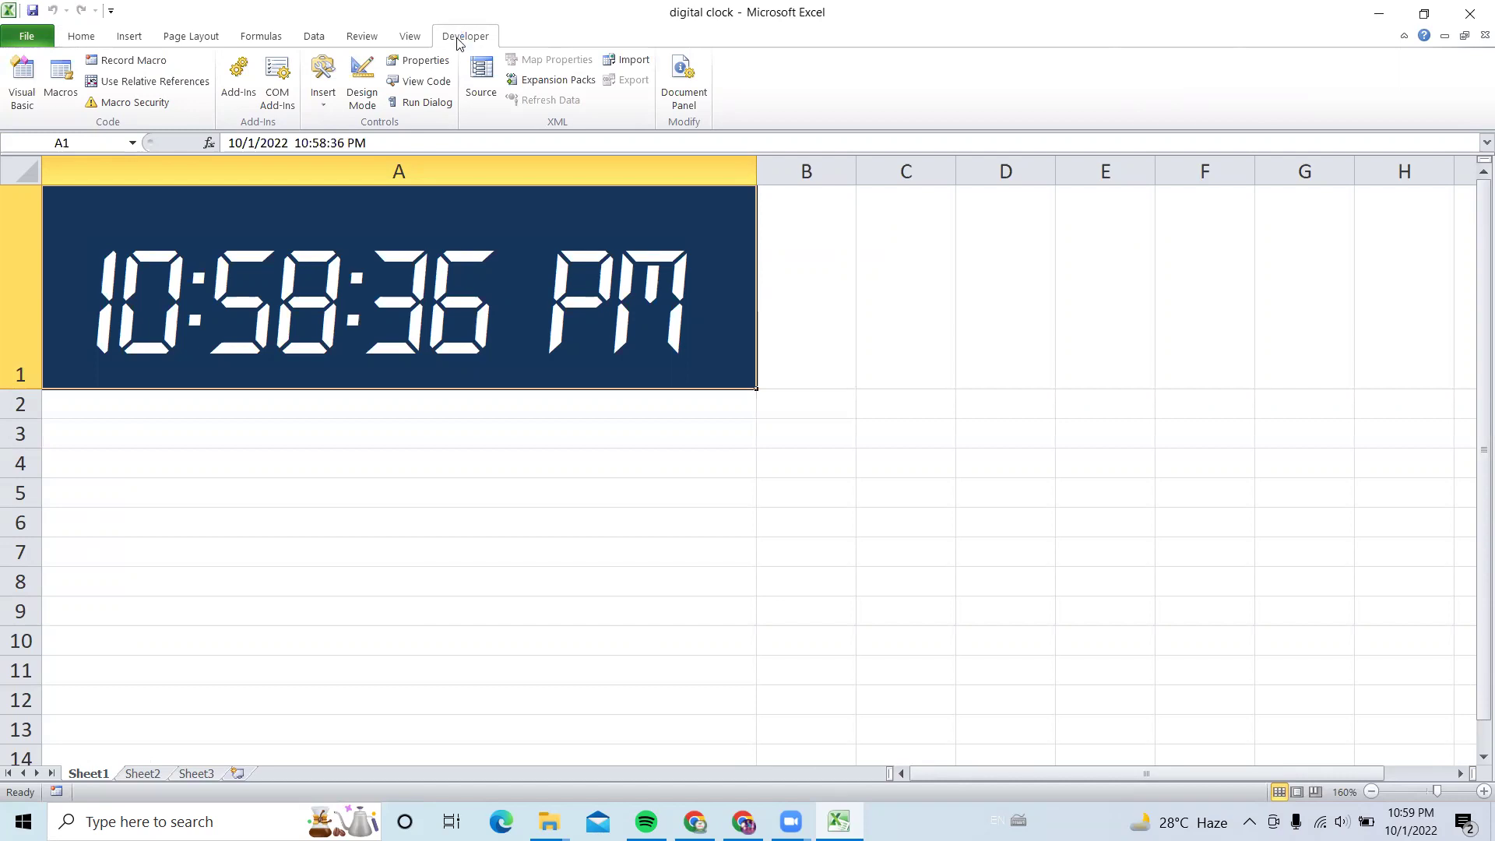
- Run the digital_clock macro from the VBA editor so A1 ticks again, then select A2
{"action": "key", "text": "alt+F11"}
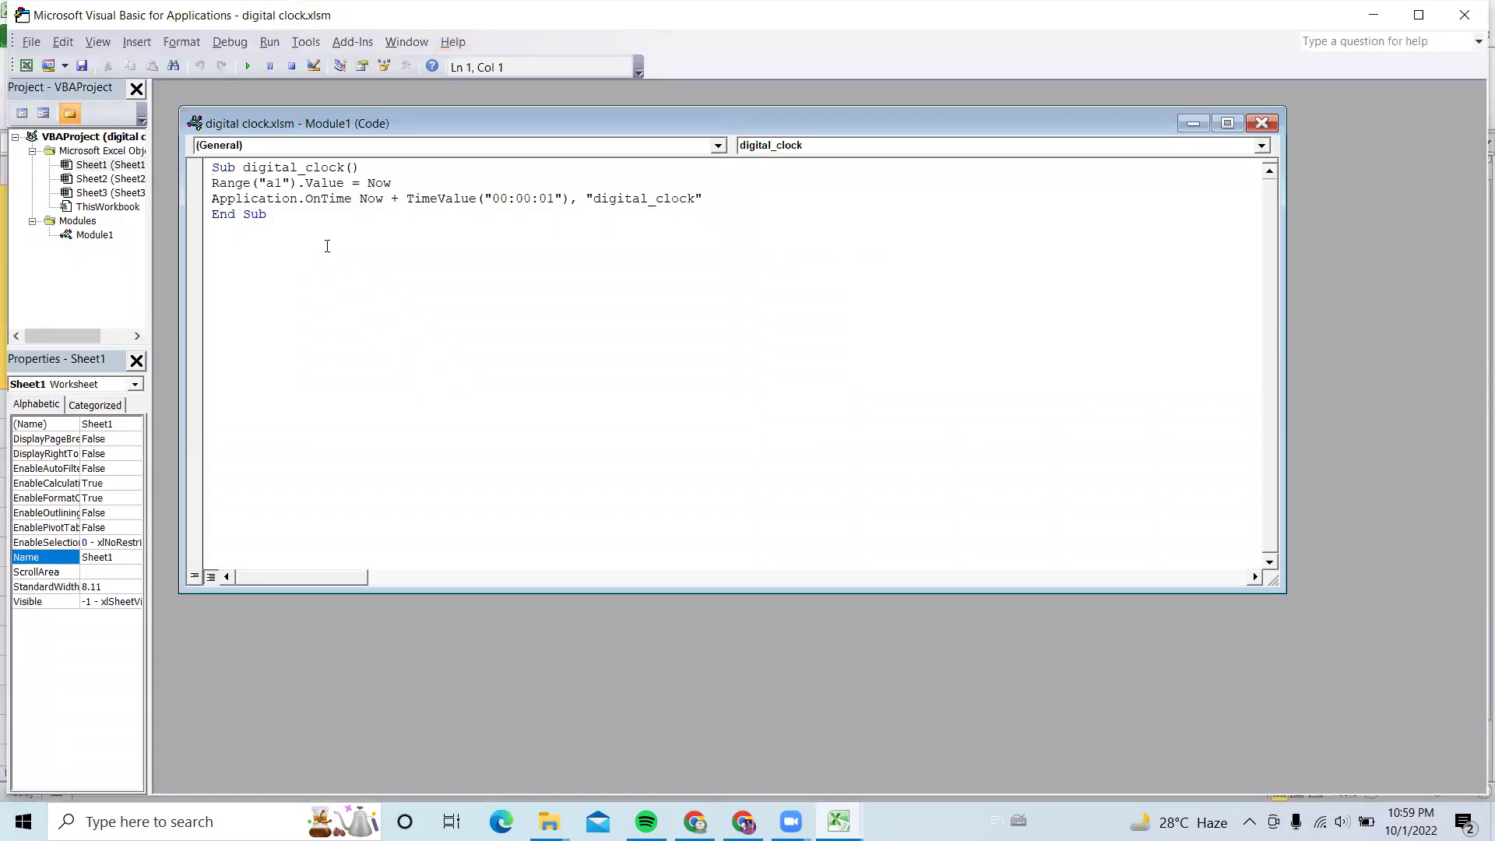
{"action": "left_click", "coordinate": [247, 65]}
{"action": "left_click", "coordinate": [1470, 14]}
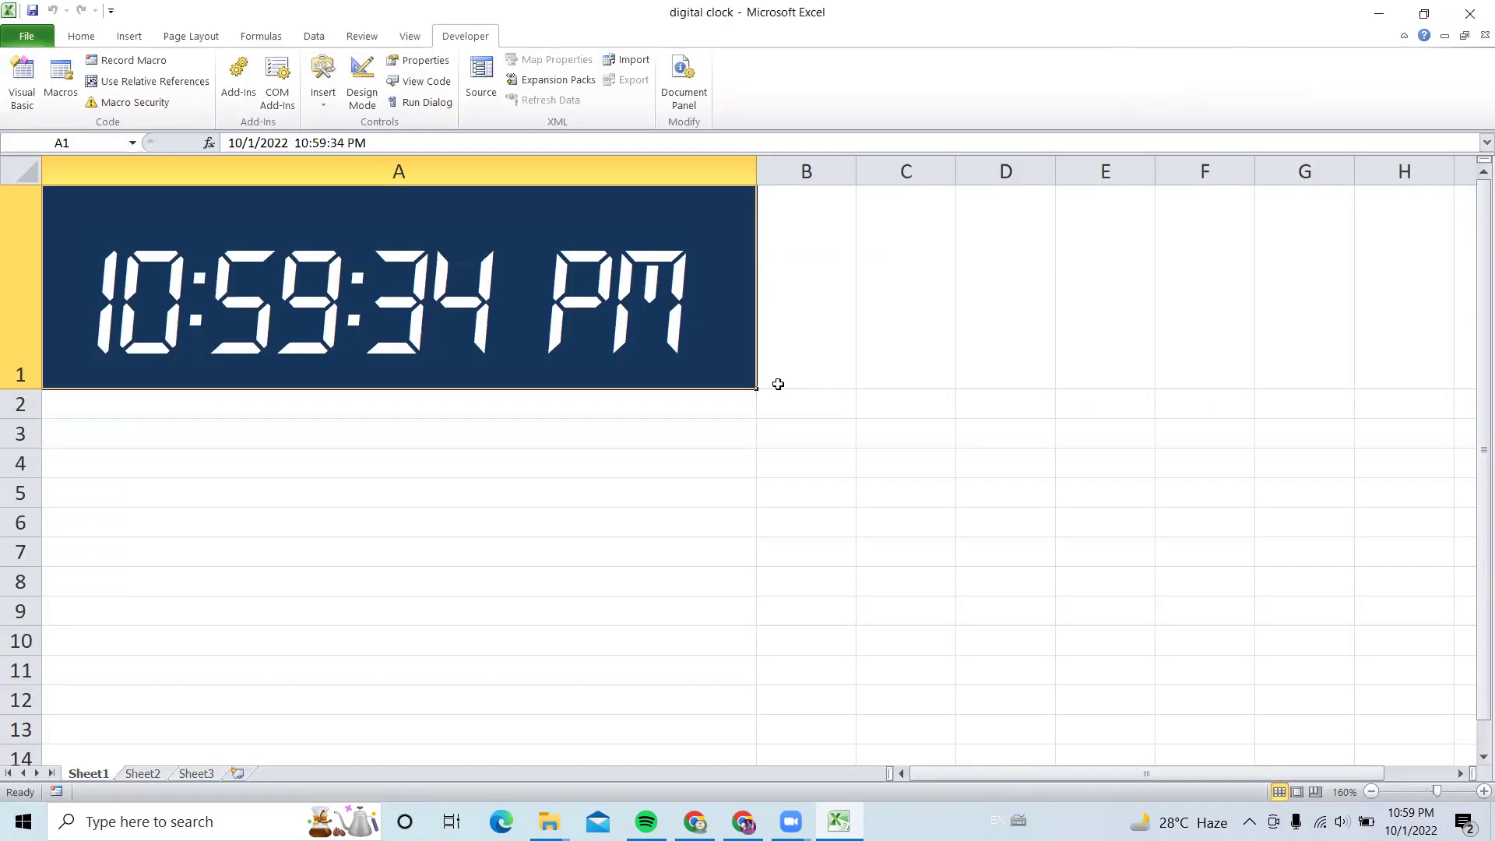
{"action": "left_click", "coordinate": [535, 413]}
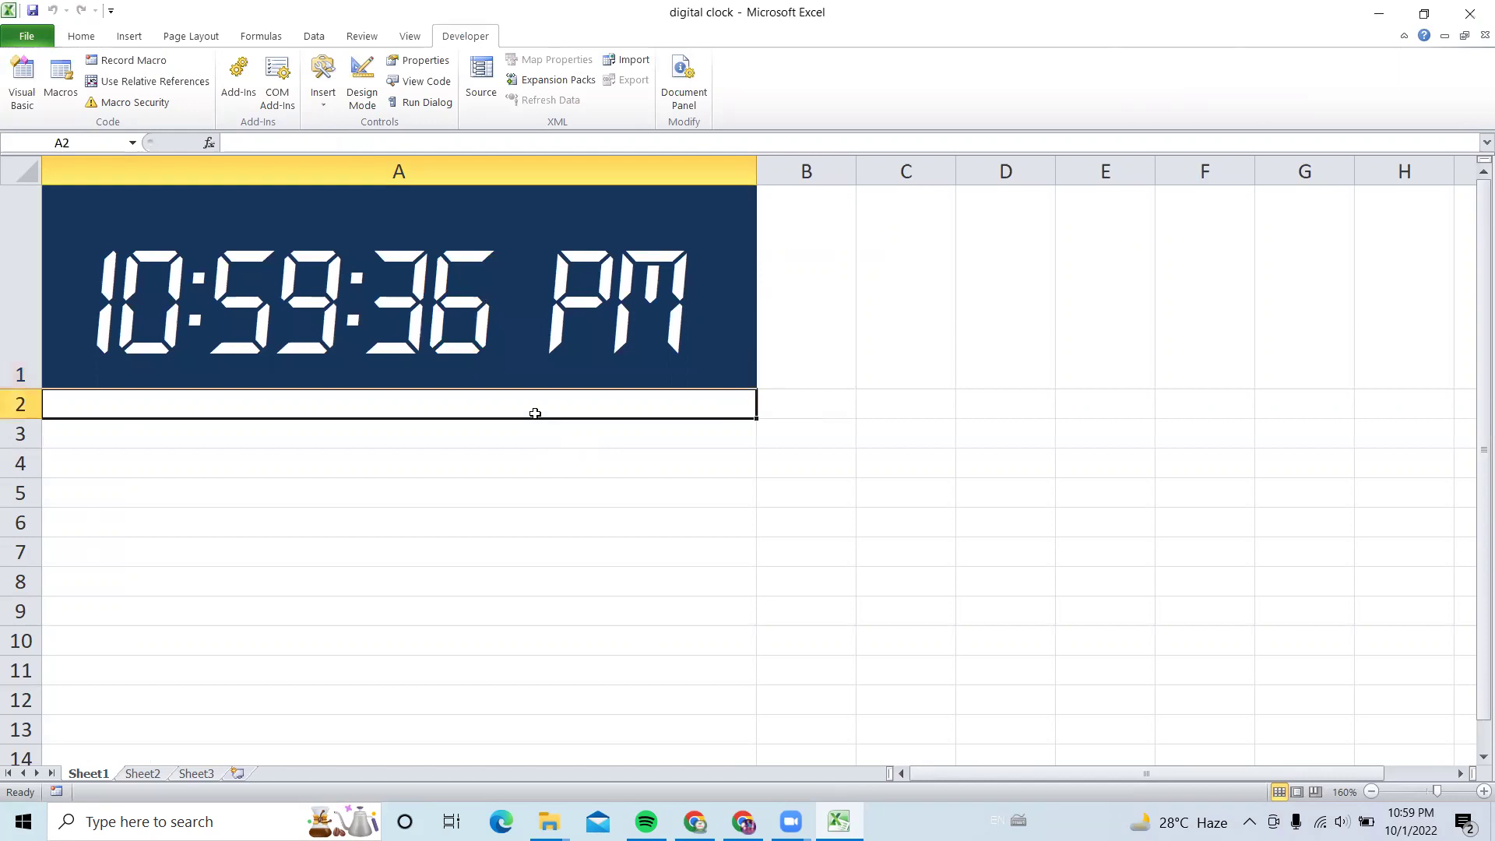